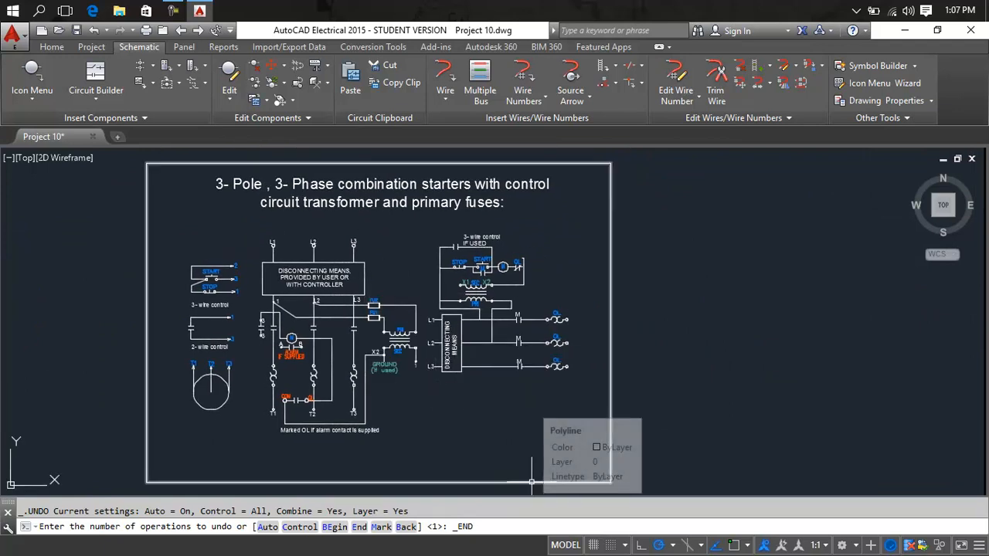
pyautogui.click(530, 483)
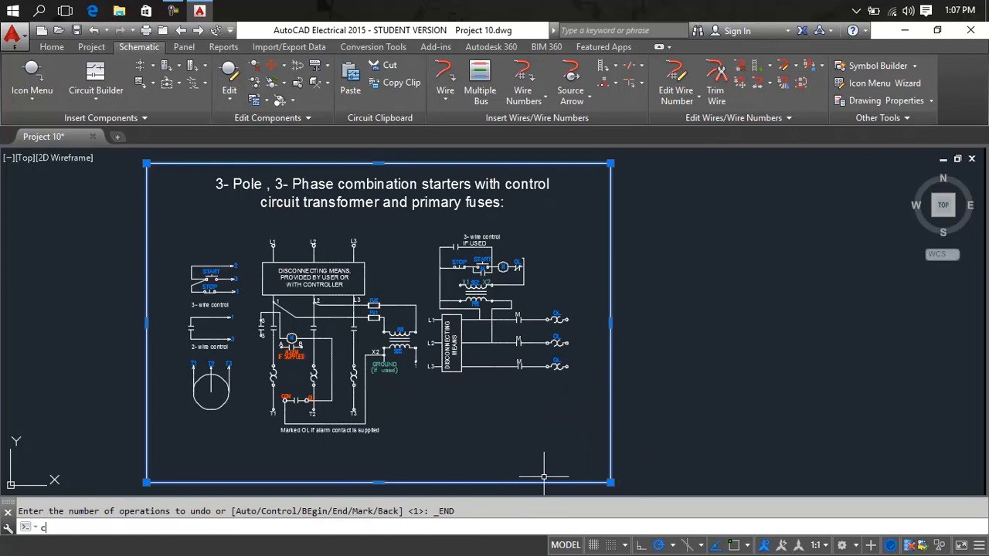
pyautogui.press('Return')
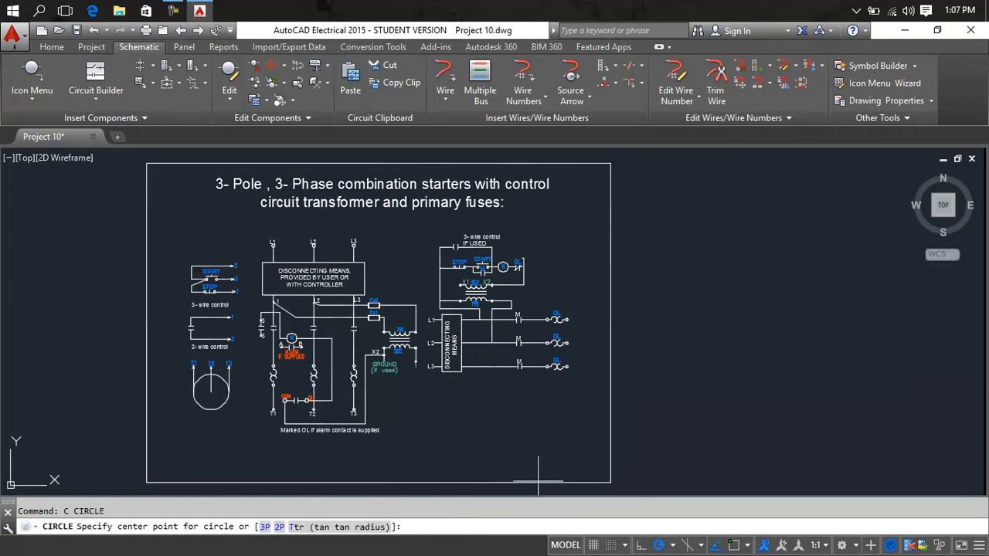
pyautogui.click(538, 481)
pyautogui.press('Escape')
# - Copy the rectangular border of the finished schematic horizontally beside it, leaving a narrow gap between the two frames
pyautogui.write('cond p')
pyautogui.press('Return')
pyautogui.click(539, 483)
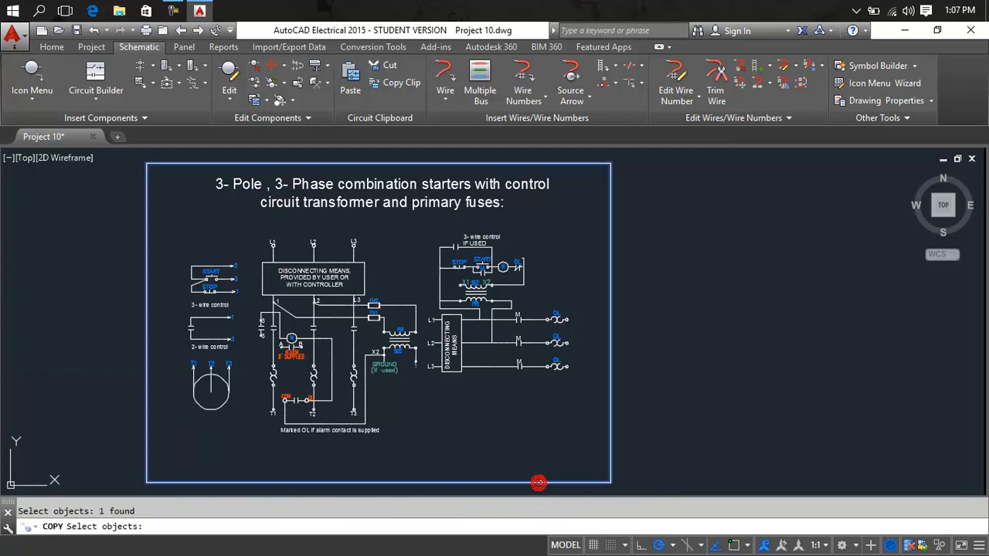
pyautogui.press('Return')
pyautogui.click(538, 482)
pyautogui.scroll(-4, 777, 468)
pyautogui.scroll(3, 514, 415)
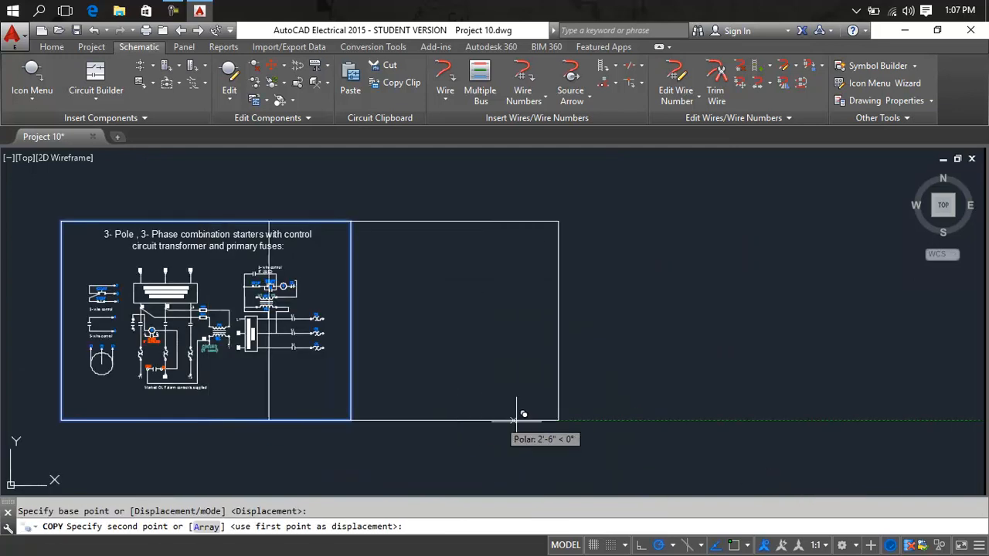
pyautogui.click(607, 420)
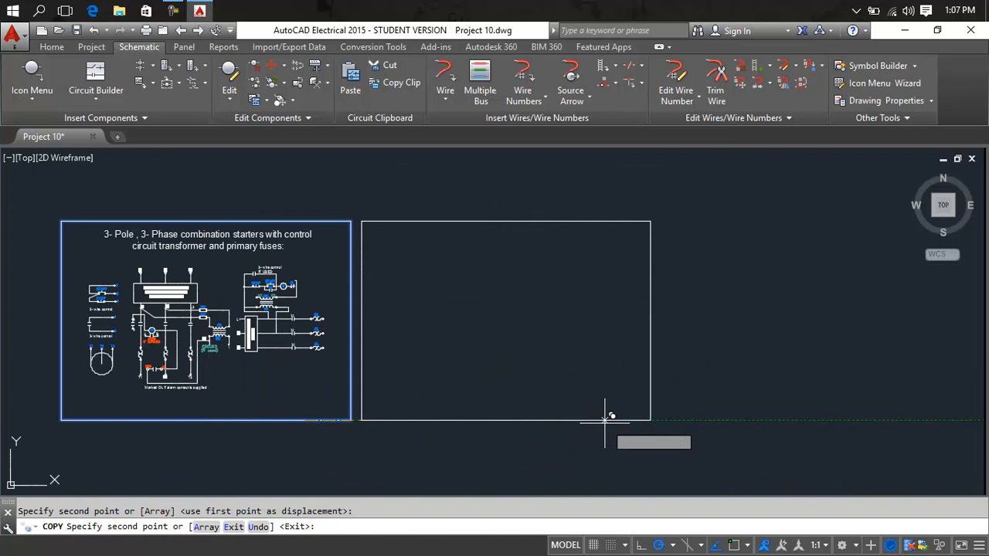
pyautogui.press('Escape')
# - Examine the original schematic's control circuits, disconnecting means block, fuses and transformer wiring
pyautogui.moveTo(421, 301); pyautogui.dragTo(503, 313, button='middle')
pyautogui.scroll(5, 205, 297)
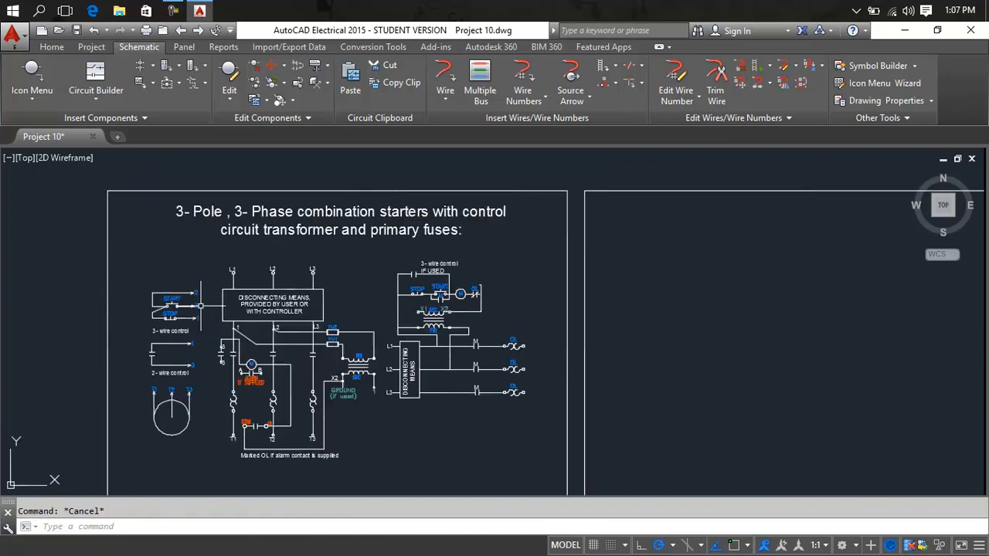
pyautogui.scroll(2, 200, 306)
pyautogui.moveTo(137, 284); pyautogui.dragTo(305, 240, button='middle')
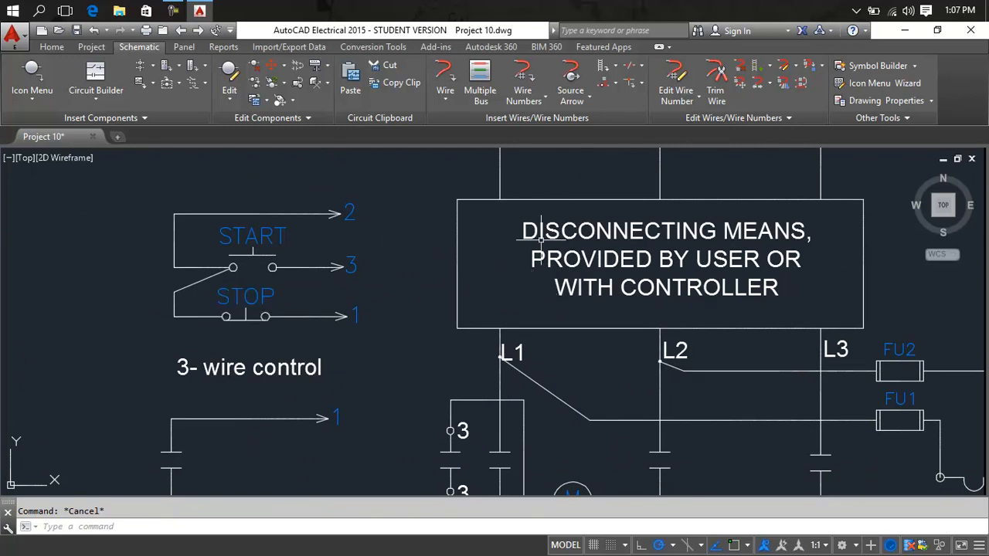
pyautogui.scroll(-5, 842, 293)
pyautogui.moveTo(842, 293); pyautogui.dragTo(356, 242, button='middle')
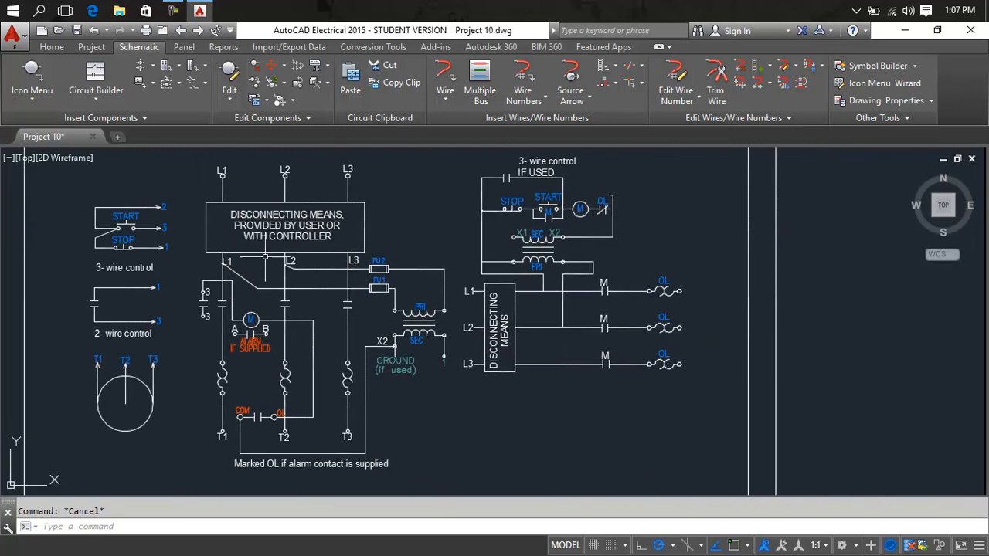
pyautogui.moveTo(332, 265); pyautogui.dragTo(358, 291, button='middle')
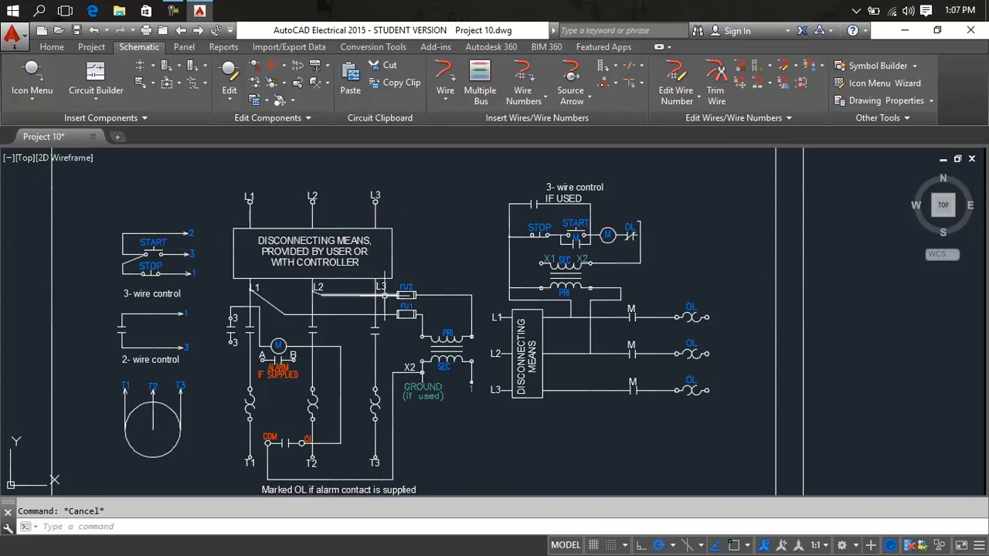
# - Draw a wide, shallow rectangle in the upper part of the empty copied frame for the disconnecting means block
pyautogui.scroll(-3, 359, 297)
pyautogui.moveTo(359, 298)
pyautogui.mouseDown(button='middle')
pyautogui.moveTo(142, 265)
pyautogui.moveTo(238, 289)
pyautogui.mouseUp(button='middle')
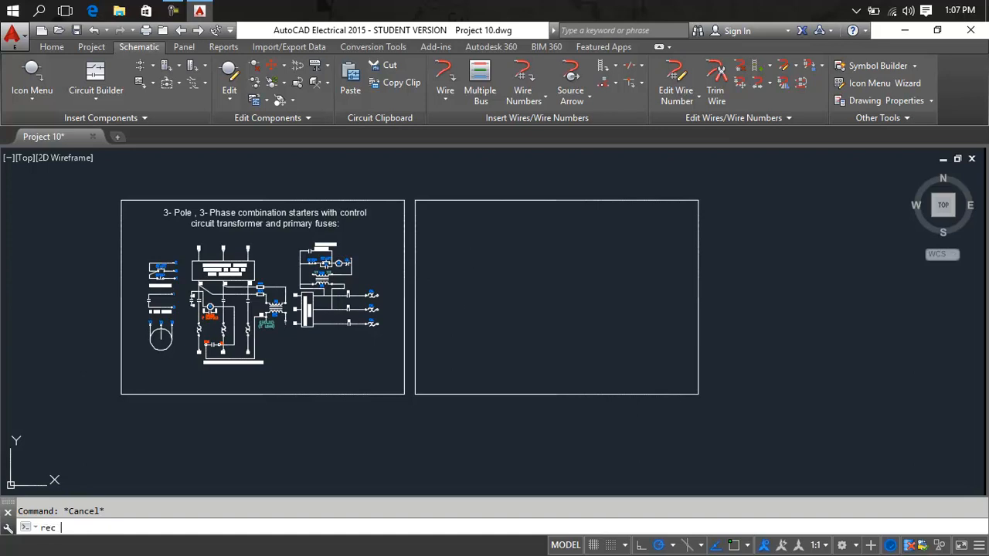
pyautogui.press('Return')
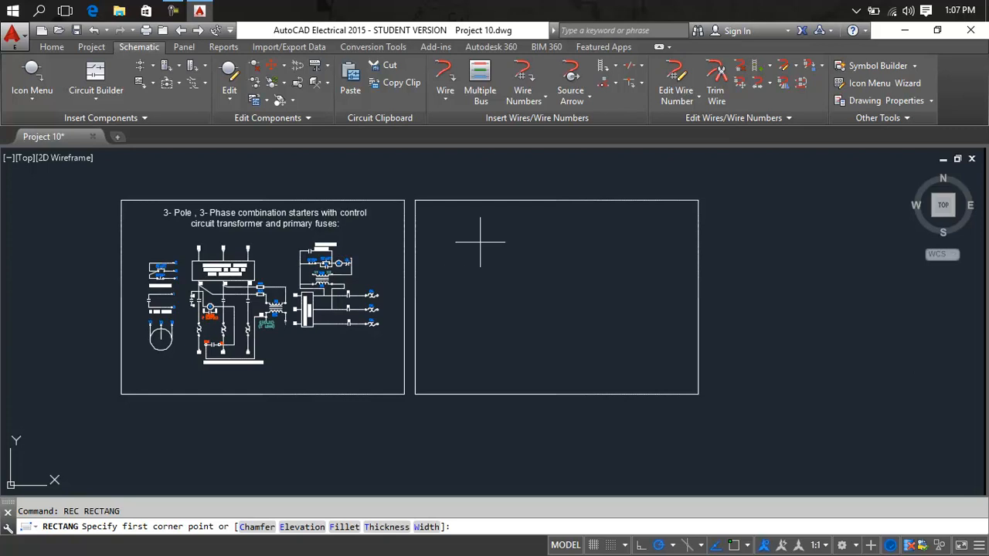
pyautogui.click(479, 243)
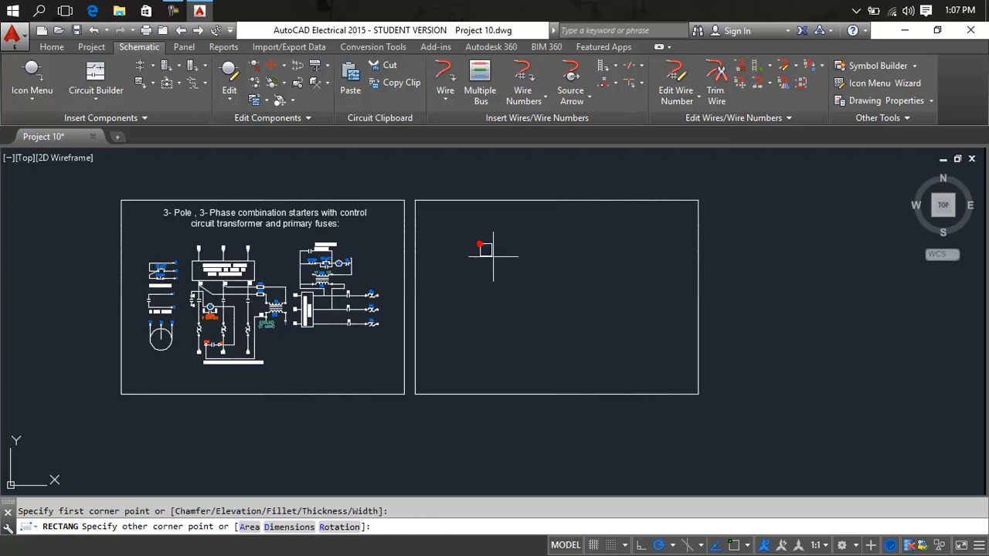
pyautogui.click(557, 269)
pyautogui.press('Escape')
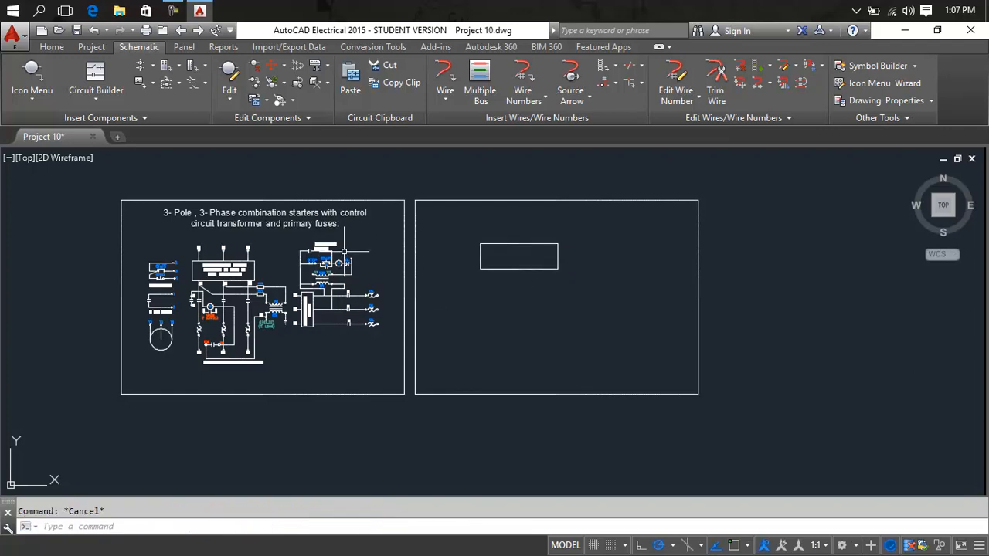
pyautogui.scroll(8, 231, 266)
pyautogui.click(231, 260)
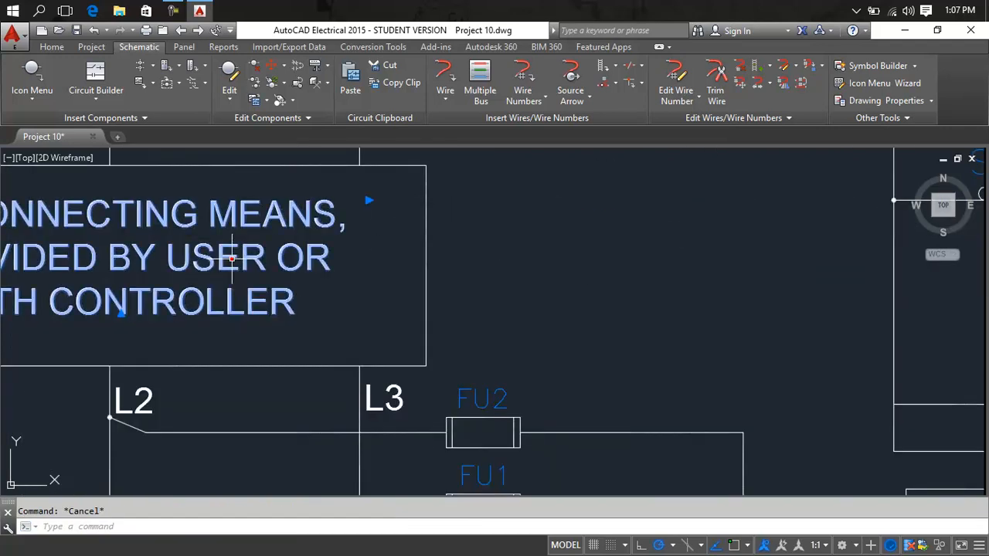
pyautogui.write('t')
pyautogui.press('BackSpace')
pyautogui.write('co')
pyautogui.press('Return')
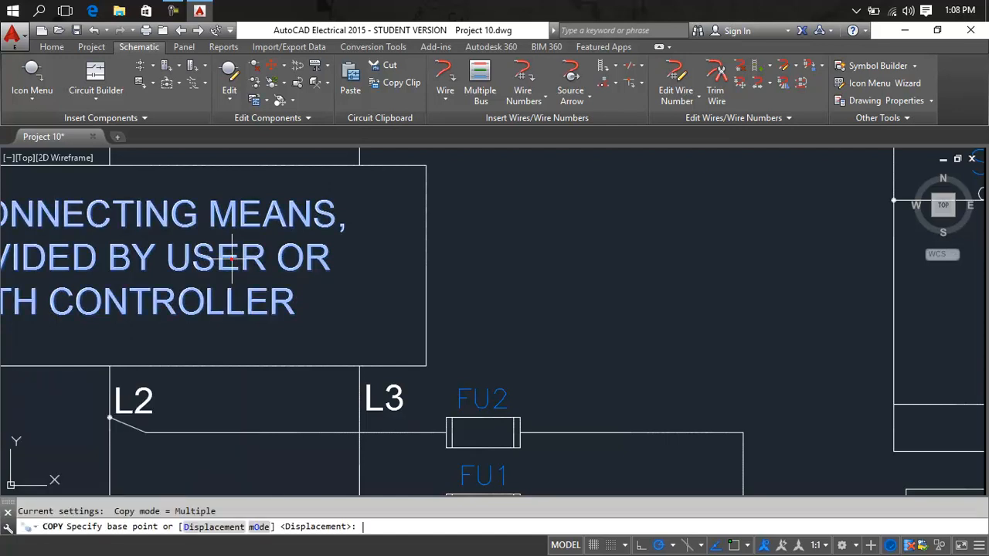
pyautogui.click(231, 260)
pyautogui.rightClick(232, 261)
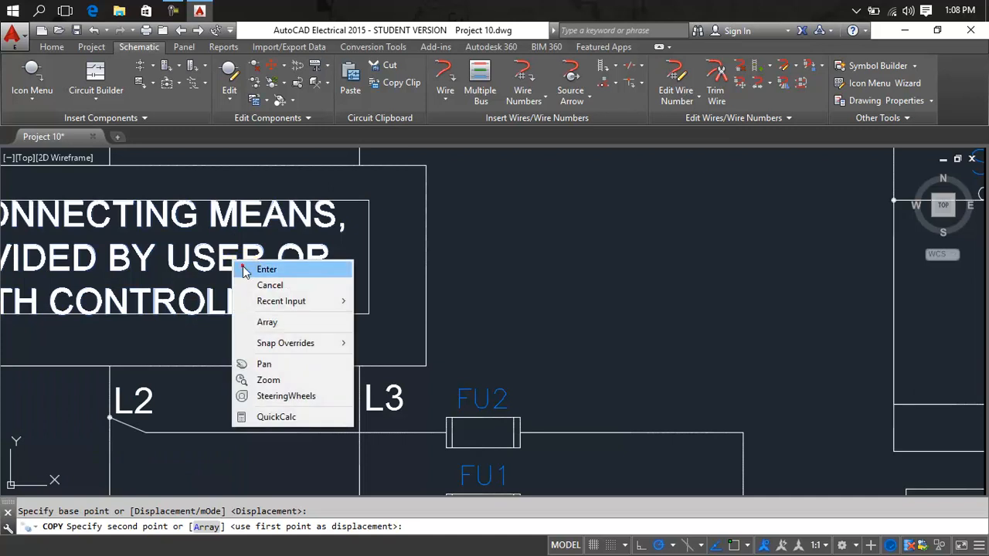
pyautogui.click(266, 269)
pyautogui.click(284, 265)
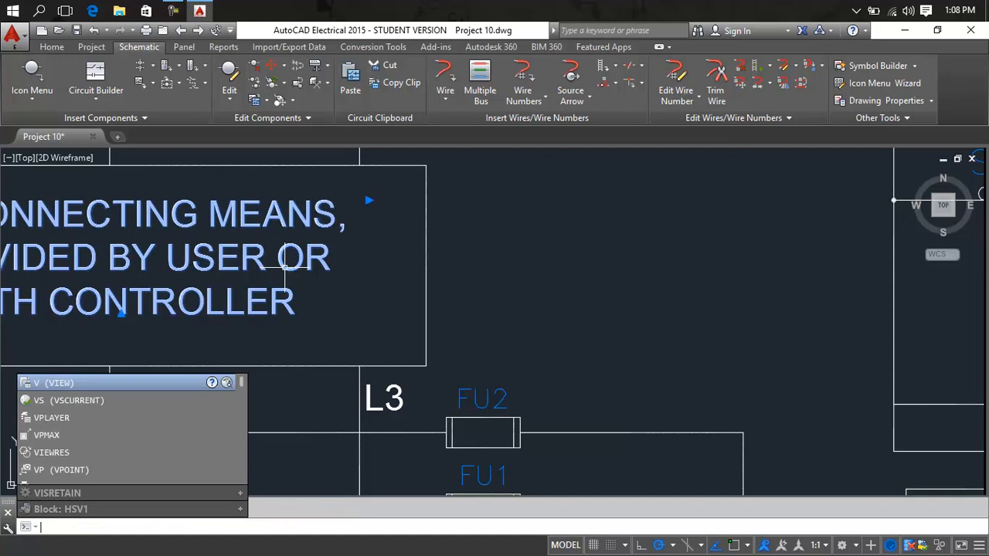
pyautogui.press('Escape')
pyautogui.press('Escape')
# - Copy the "DISCONNECTING MEANS, PROVIDED BY USER OR WITH CONTROLLER" text from the original schematic into the new rectangle
pyautogui.write('c')
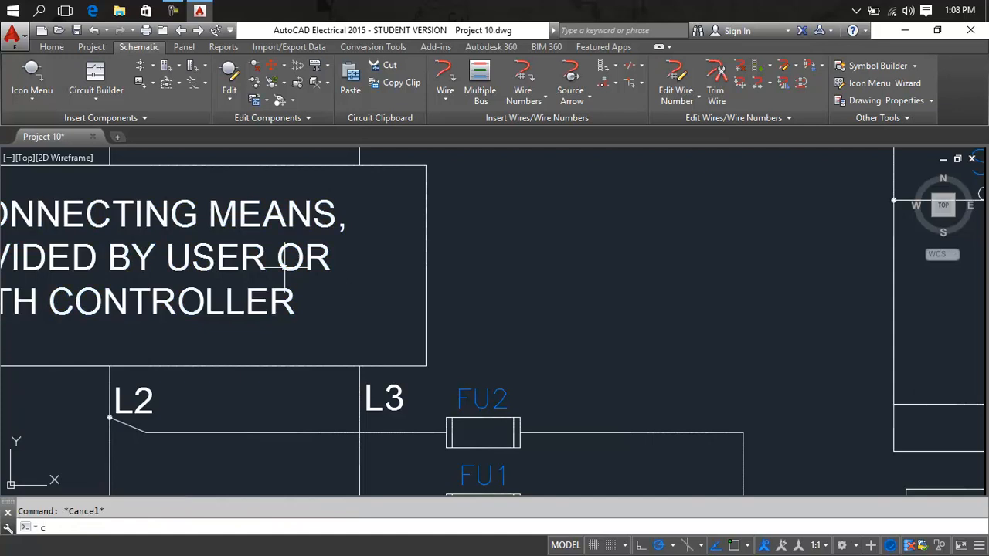
pyautogui.write('t o')
pyautogui.press('Return')
pyautogui.click(284, 268)
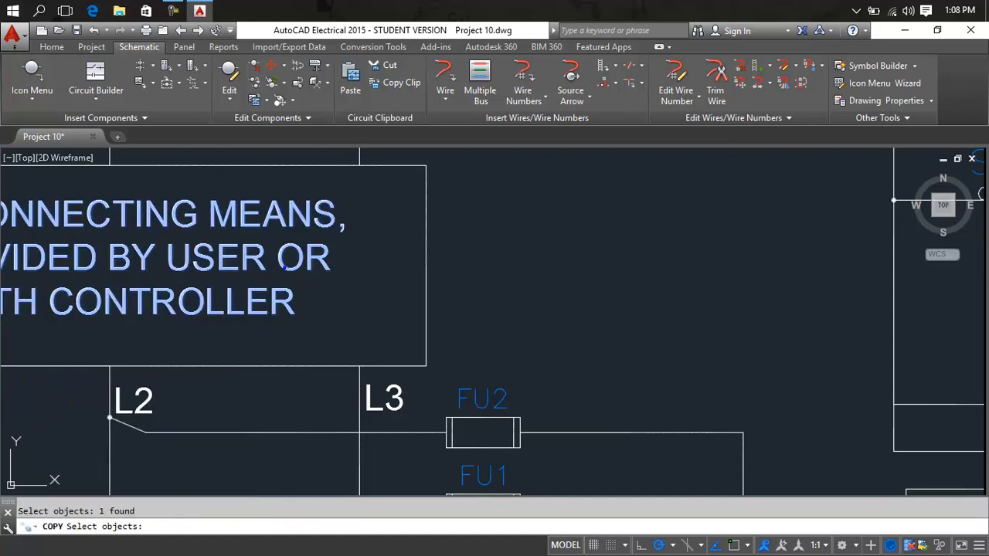
pyautogui.press('Return')
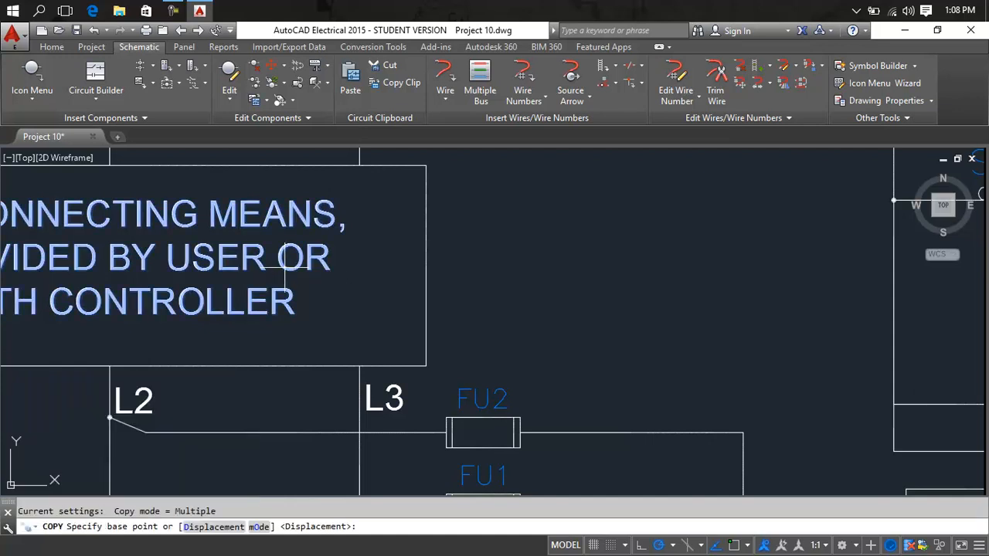
pyautogui.click(330, 267)
pyautogui.scroll(-6, 107, 257)
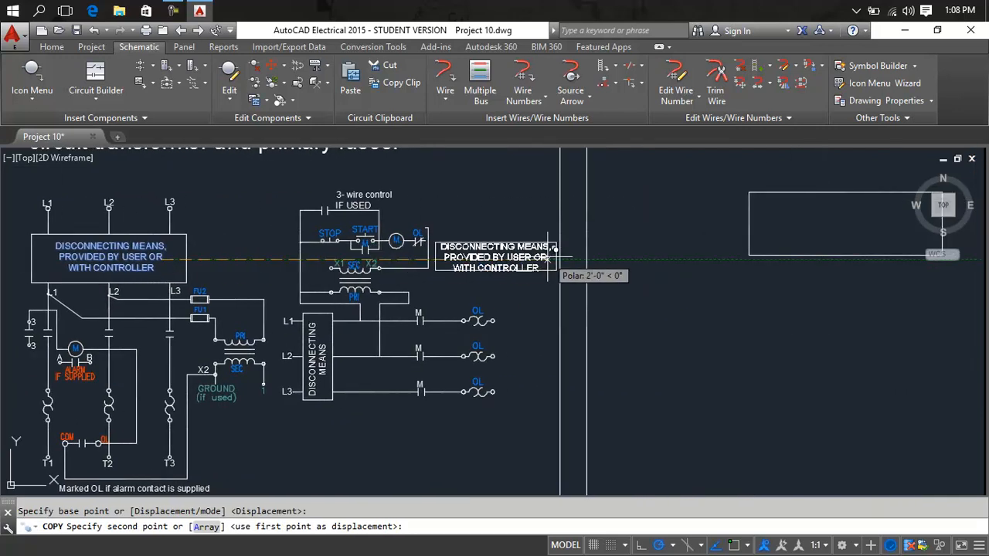
pyautogui.moveTo(553, 247); pyautogui.dragTo(214, 265, button='middle')
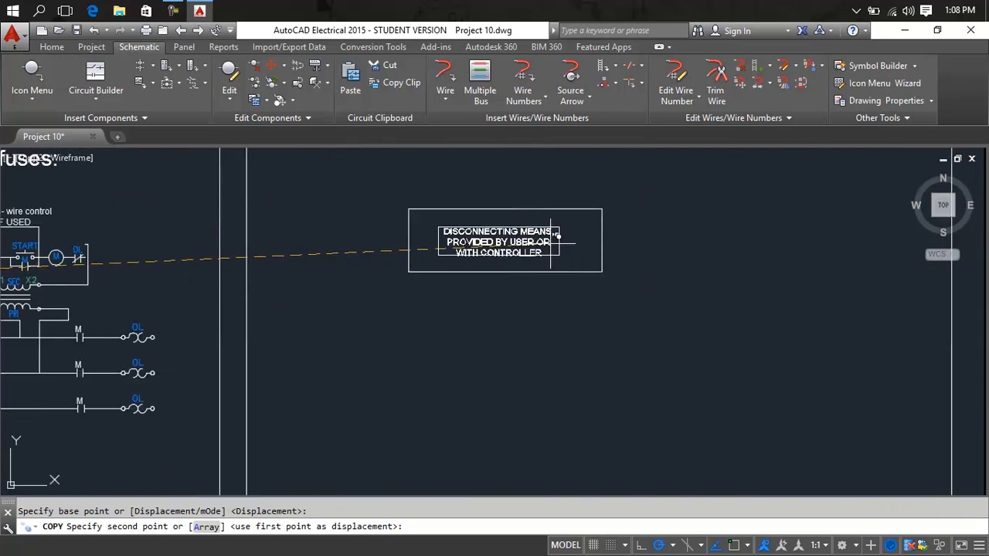
pyautogui.moveTo(550, 243); pyautogui.dragTo(803, 236, button='middle')
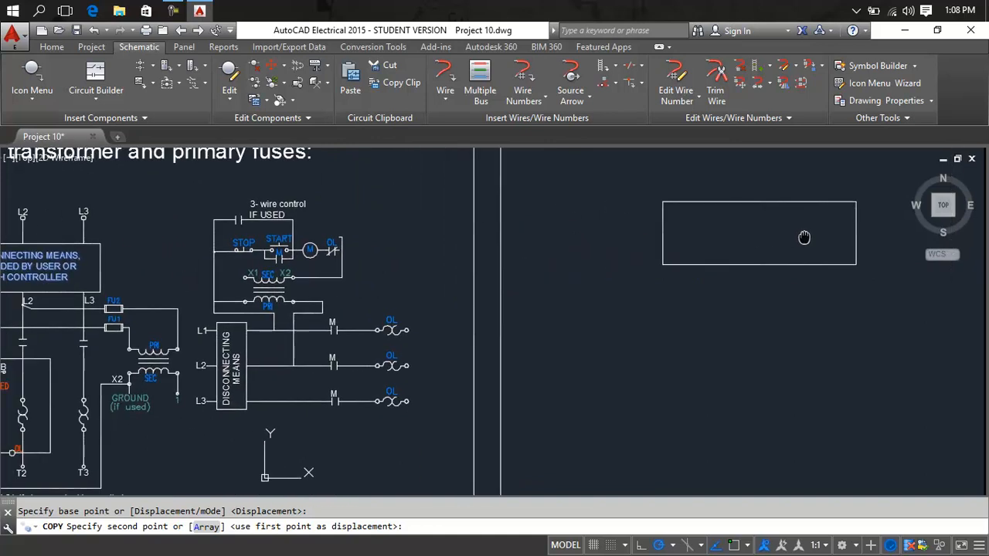
pyautogui.click(808, 229)
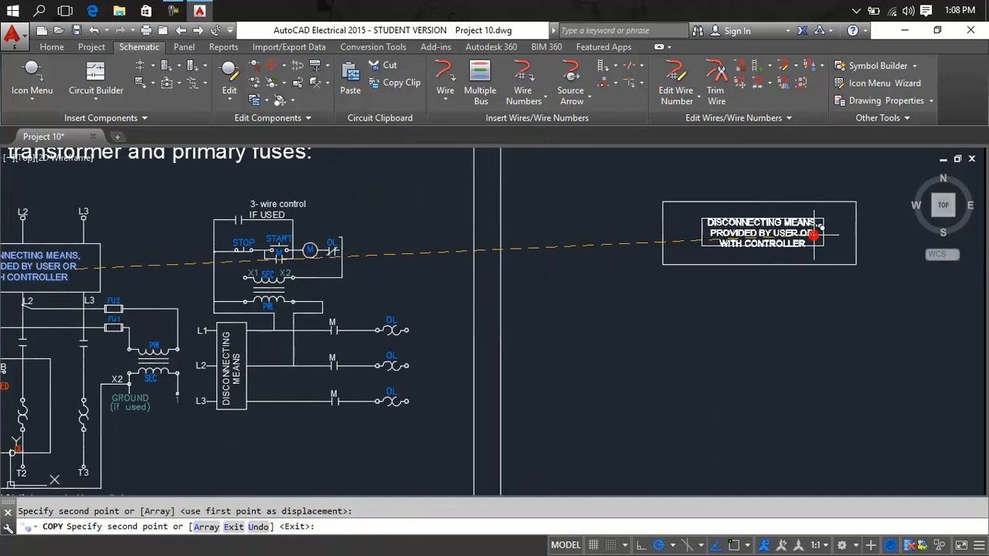
pyautogui.press('Escape')
# - Stretch the new rectangle's two vertical sides slightly inward and lower its upper edge about 1 inch to fit the text
pyautogui.scroll(-3, 734, 263)
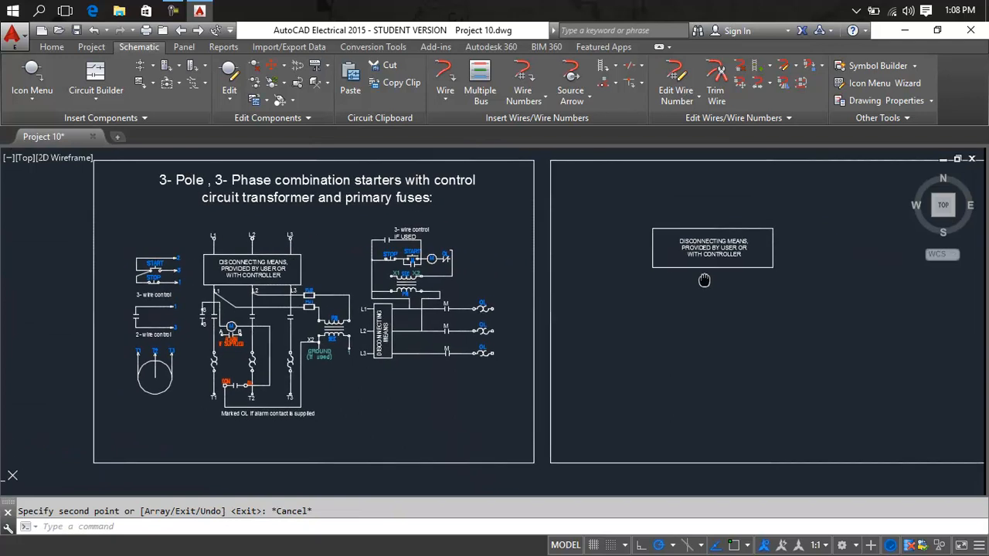
pyautogui.click(770, 254)
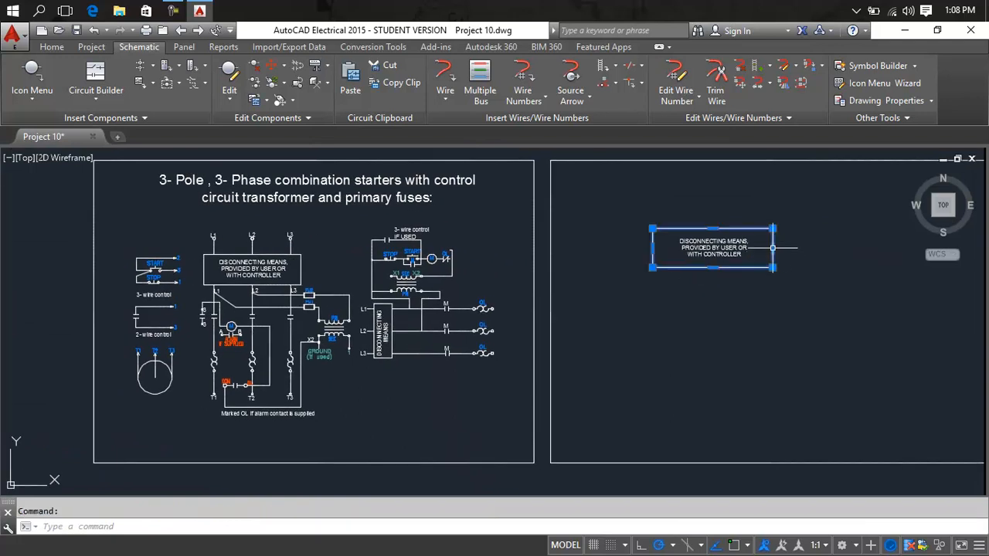
pyautogui.click(773, 248)
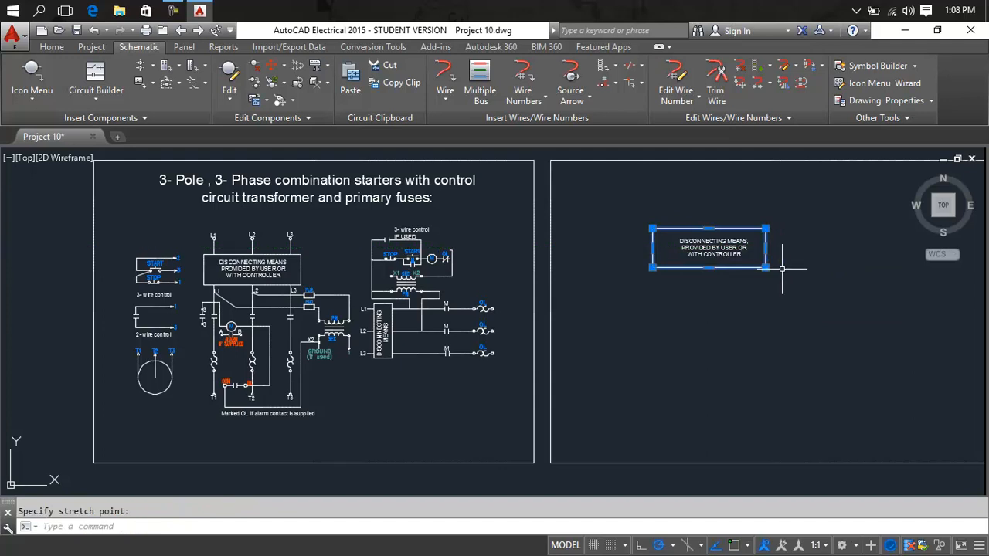
pyautogui.click(649, 249)
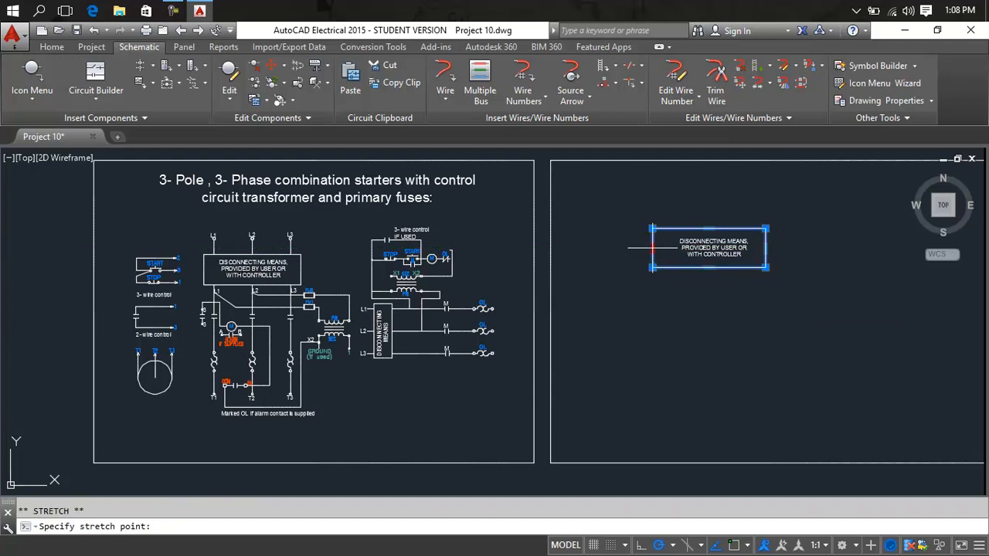
pyautogui.click(656, 248)
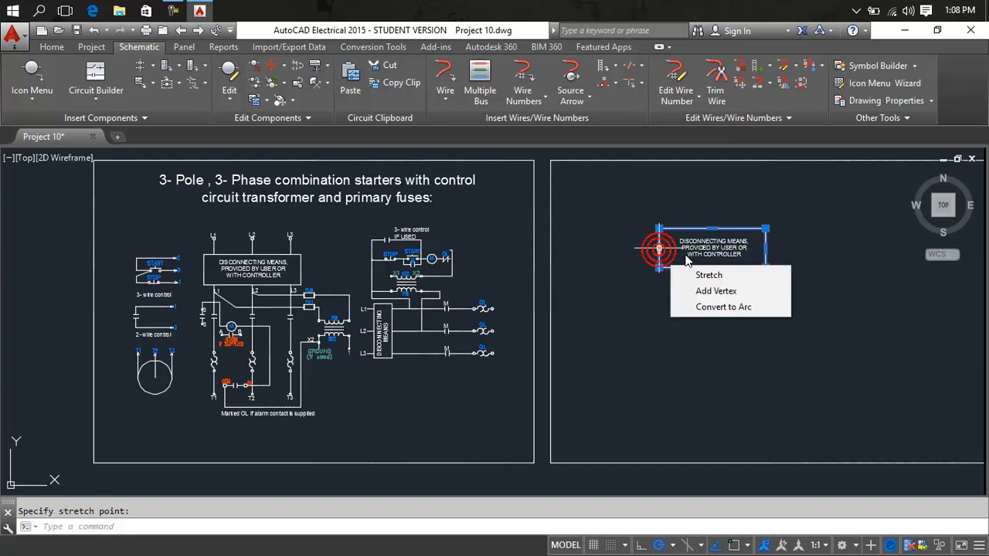
pyautogui.click(711, 229)
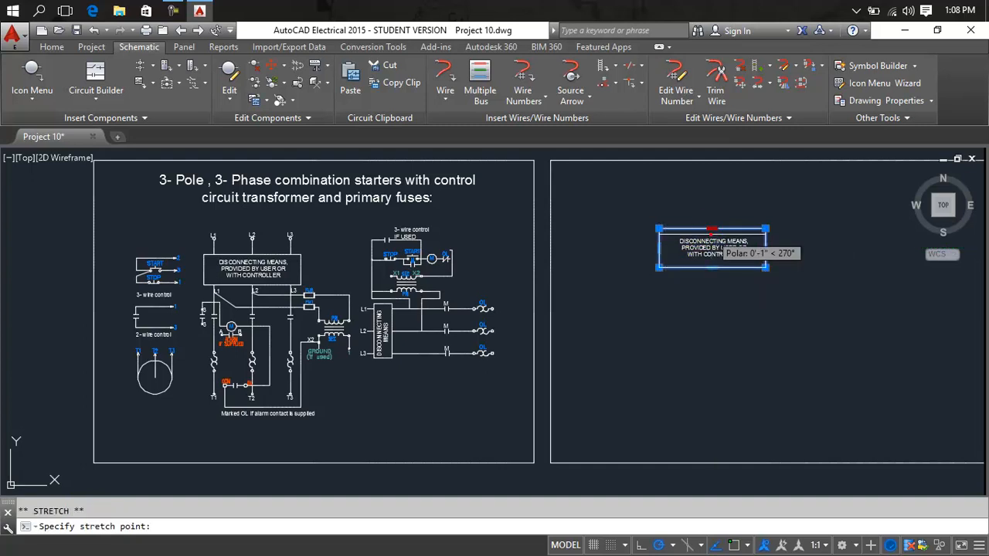
pyautogui.click(711, 235)
pyautogui.moveTo(717, 254); pyautogui.dragTo(722, 260, button='middle')
pyautogui.scroll(4, 734, 242)
pyautogui.click(720, 265)
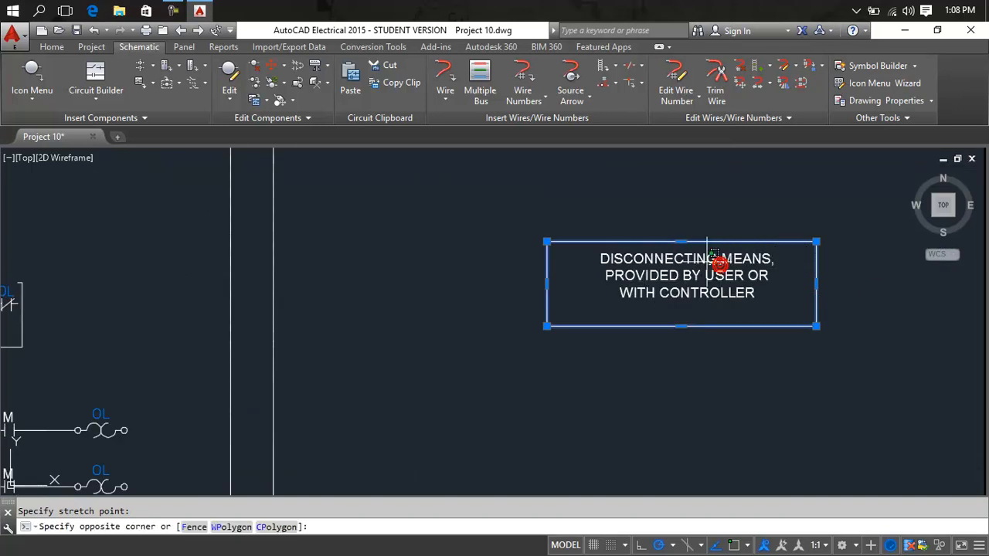
pyautogui.click(706, 260)
pyautogui.write('m')
pyautogui.press('Return')
pyautogui.click(706, 249)
pyautogui.press('Escape')
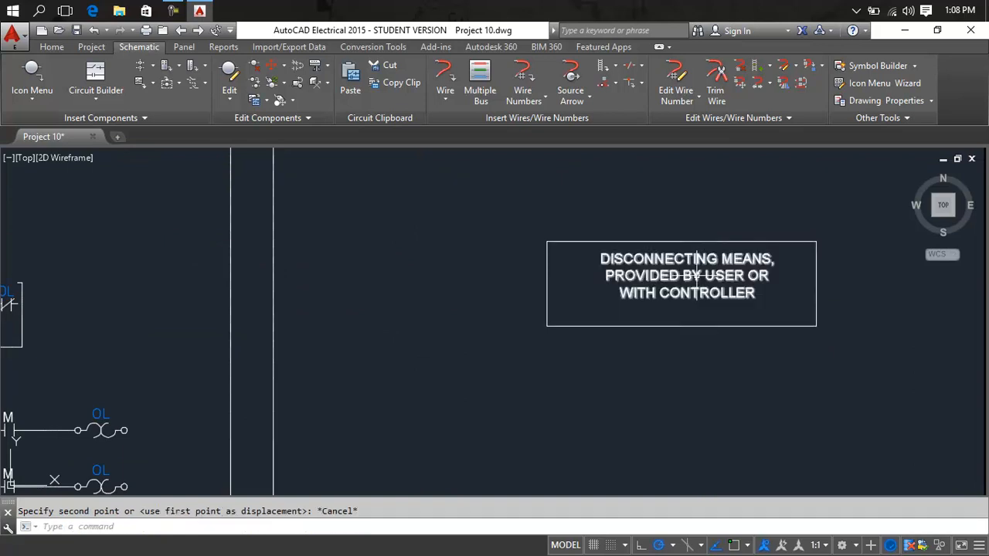
# - Move the copied disconnecting means text slightly down so it sits more centrally in its rectangle
pyautogui.scroll(2, 699, 278)
pyautogui.press('Return')
pyautogui.click(695, 274)
pyautogui.press('Return')
pyautogui.click(689, 275)
pyautogui.click(689, 279)
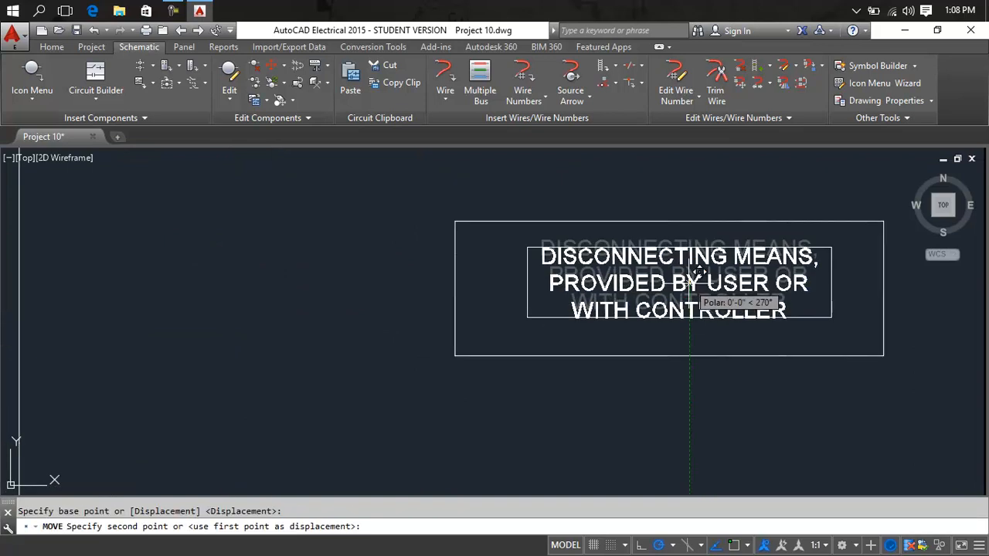
pyautogui.scroll(-4, 688, 278)
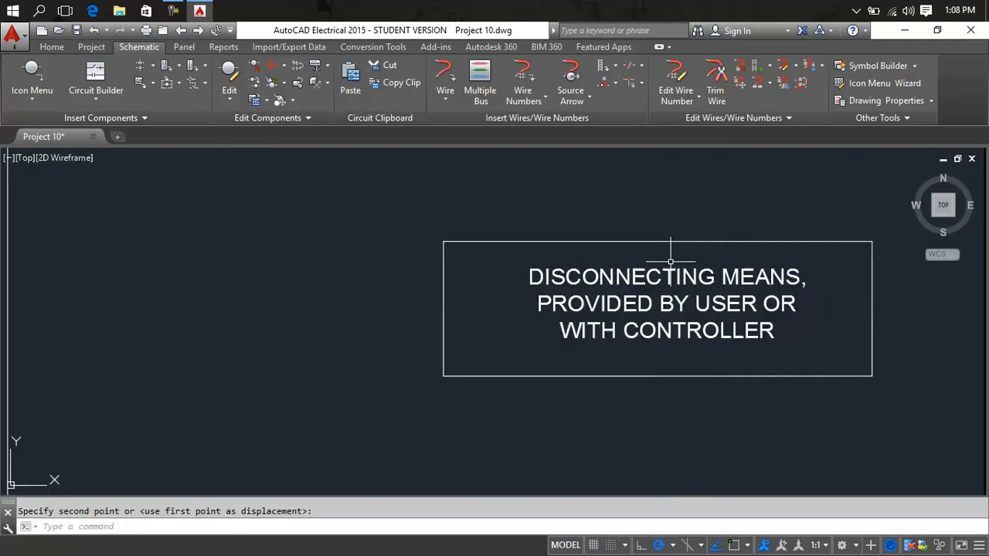
pyautogui.moveTo(671, 265); pyautogui.dragTo(678, 265, button='middle')
pyautogui.moveTo(237, 265)
pyautogui.mouseDown(button='middle')
pyautogui.moveTo(344, 244)
pyautogui.moveTo(714, 226)
pyautogui.mouseUp(button='middle')
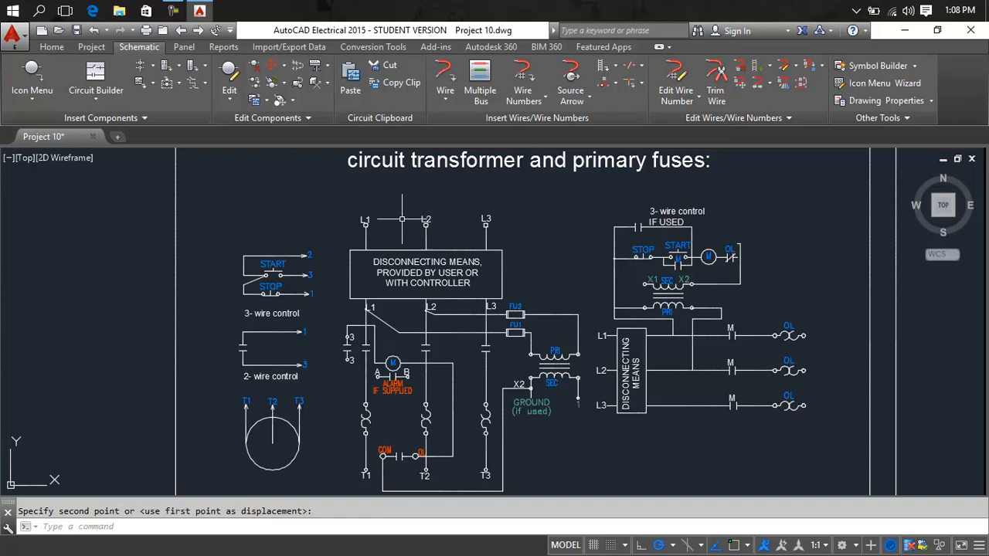
# - Turn on all object snap modes for drawing the lines above the new disconnecting means rectangle
pyautogui.scroll(6, 397, 215)
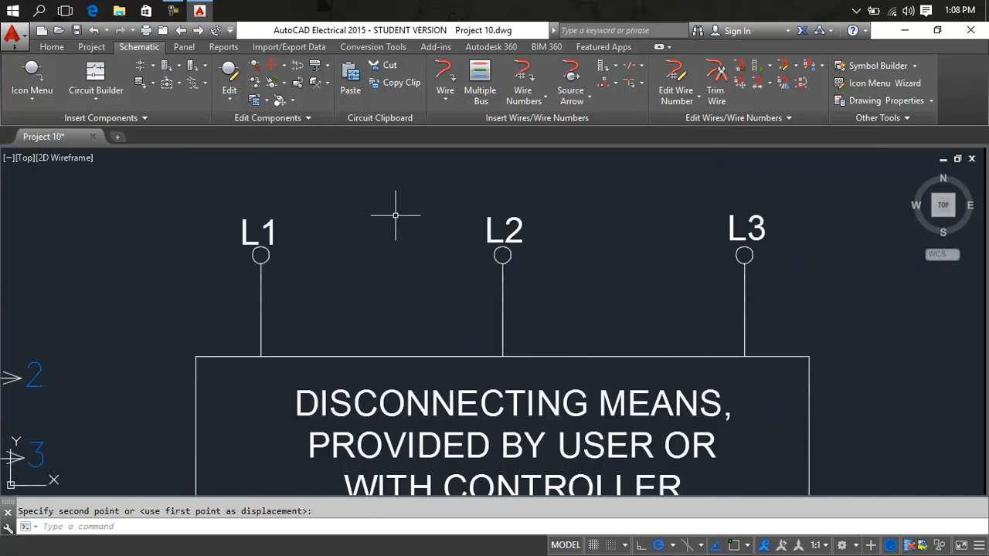
pyautogui.scroll(-6, 395, 216)
pyautogui.moveTo(703, 214)
pyautogui.mouseDown(button='middle')
pyautogui.moveTo(485, 248)
pyautogui.moveTo(109, 258)
pyautogui.mouseUp(button='middle')
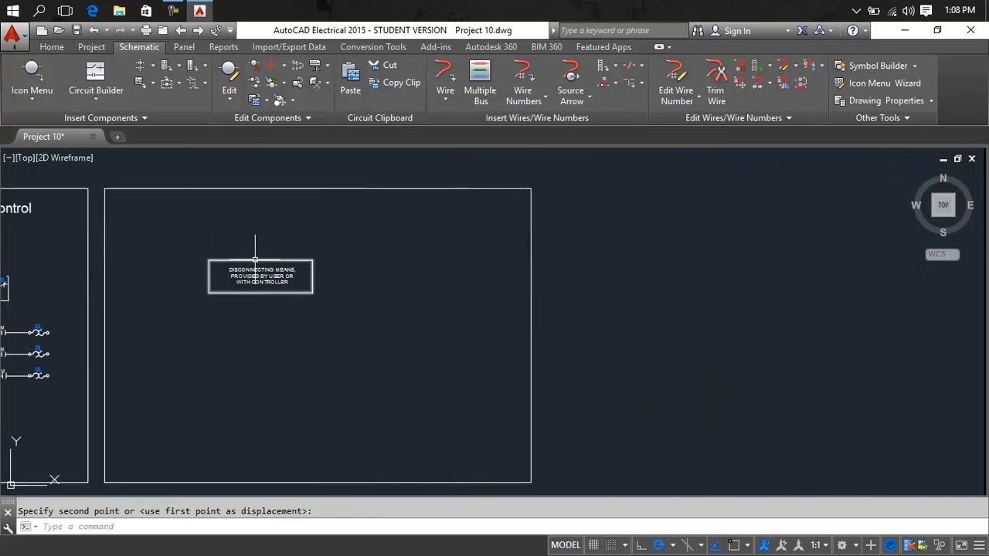
pyautogui.scroll(6, 269, 258)
pyautogui.moveTo(270, 258)
pyautogui.mouseDown(button='middle')
pyautogui.moveTo(575, 245)
pyautogui.moveTo(482, 286)
pyautogui.mouseUp(button='middle')
pyautogui.scroll(2, 455, 287)
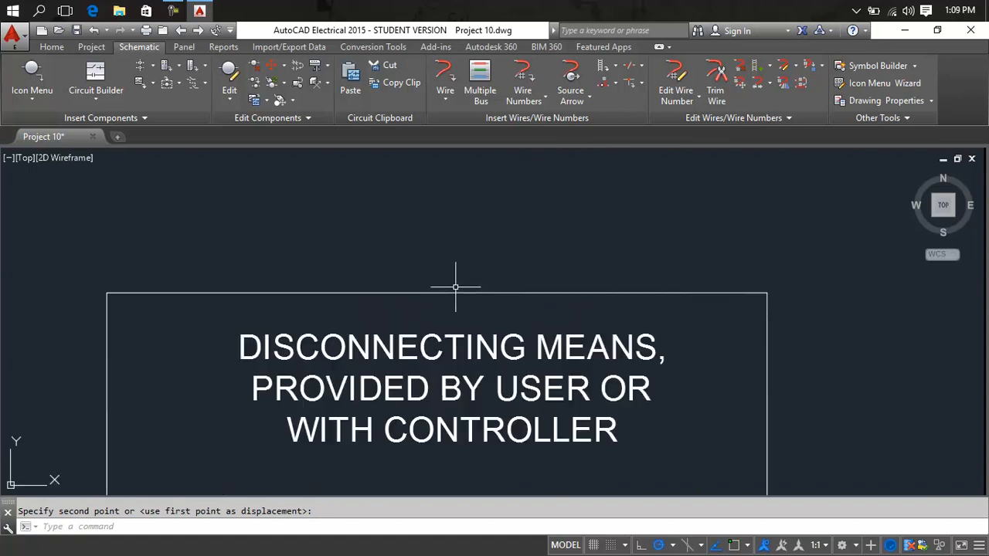
pyautogui.press('Return')
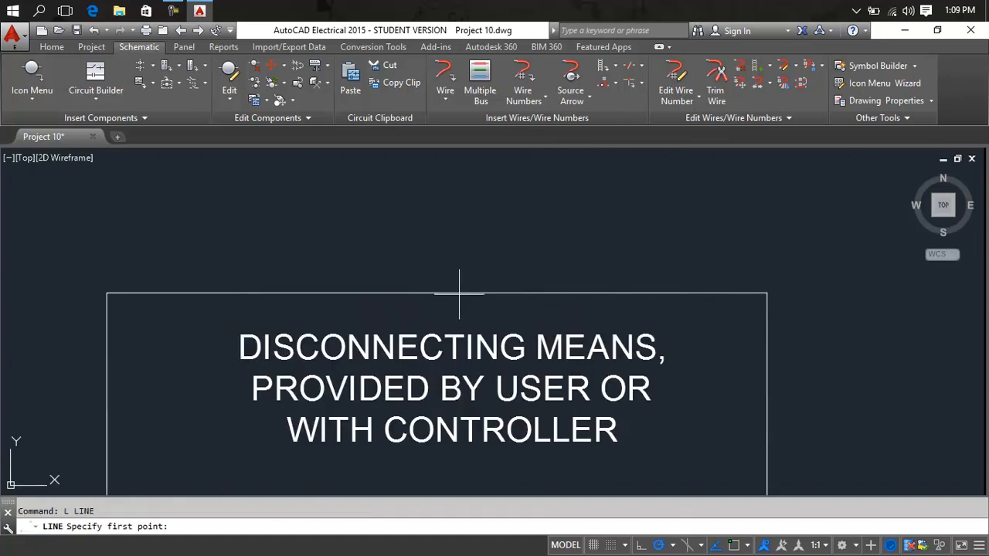
pyautogui.click(745, 545)
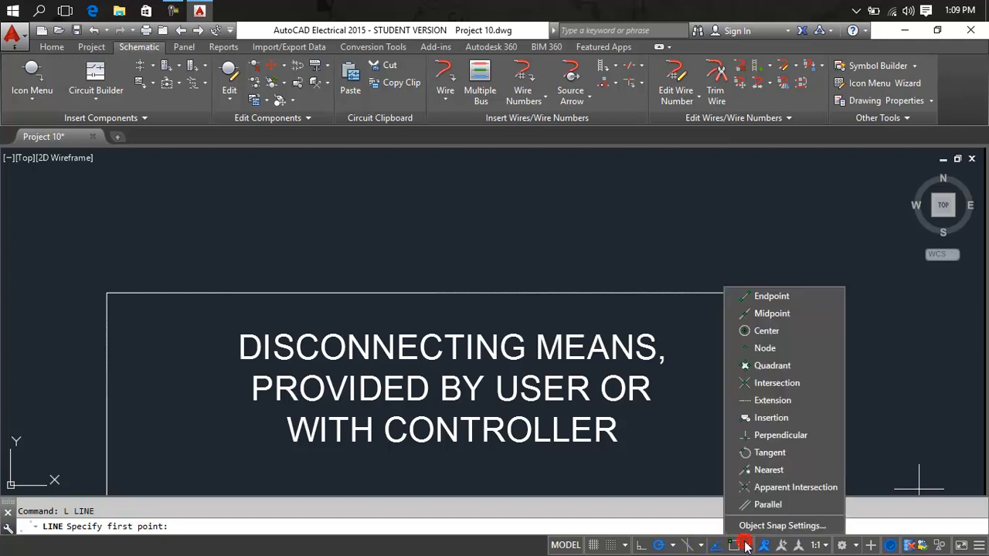
pyautogui.click(782, 526)
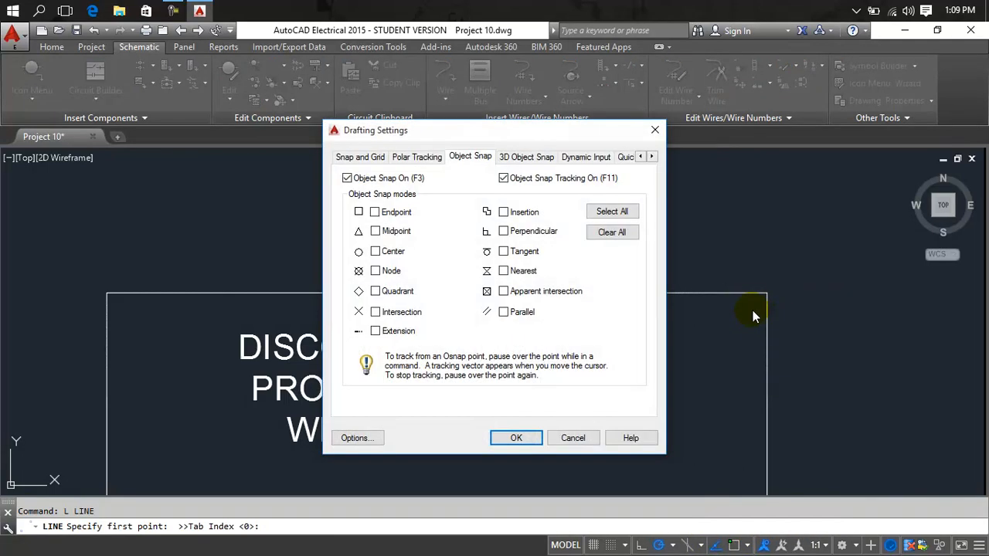
pyautogui.click(610, 210)
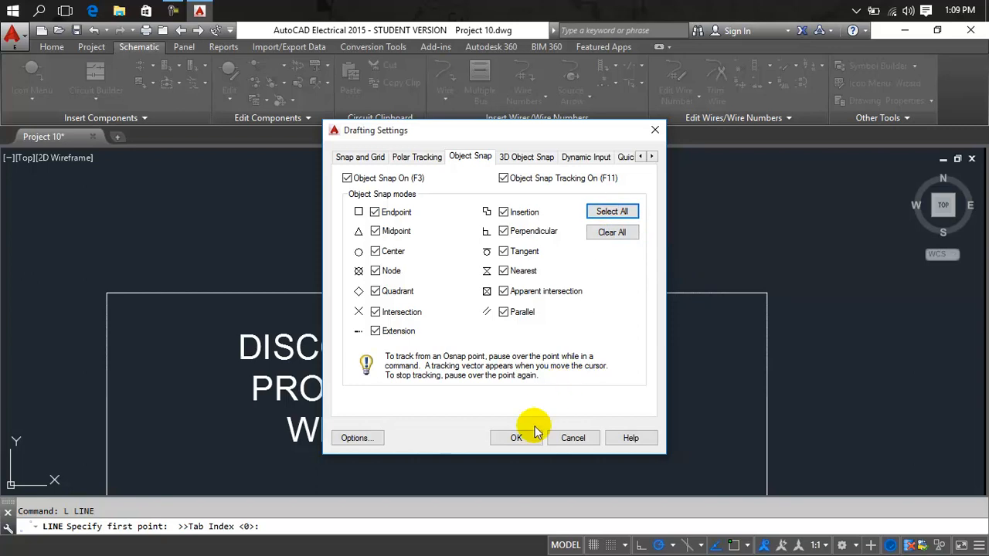
pyautogui.click(513, 437)
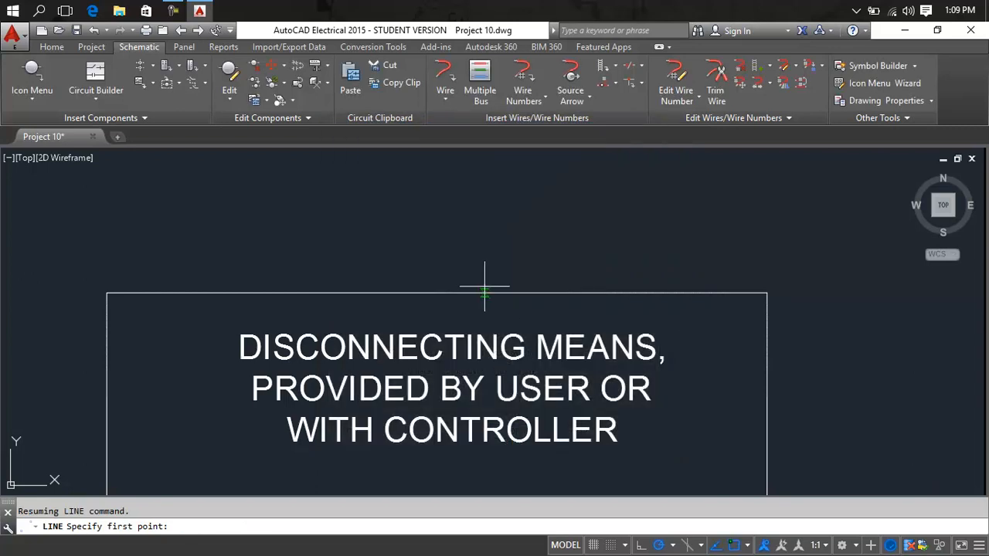
# - Draw a vertical line about 1 inch long upward from the midpoint of the new rectangle's upper edge
pyautogui.click(437, 294)
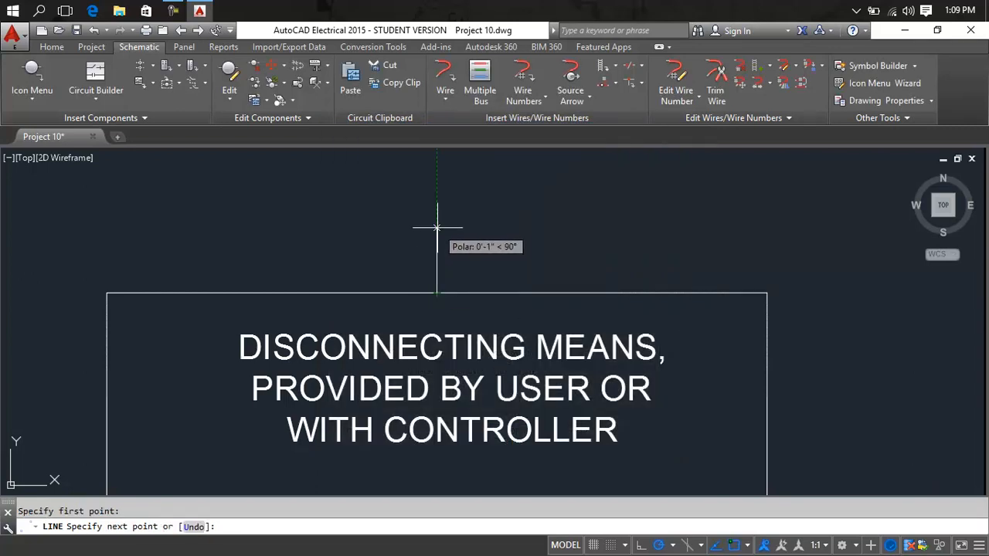
pyautogui.click(437, 228)
pyautogui.press('Return')
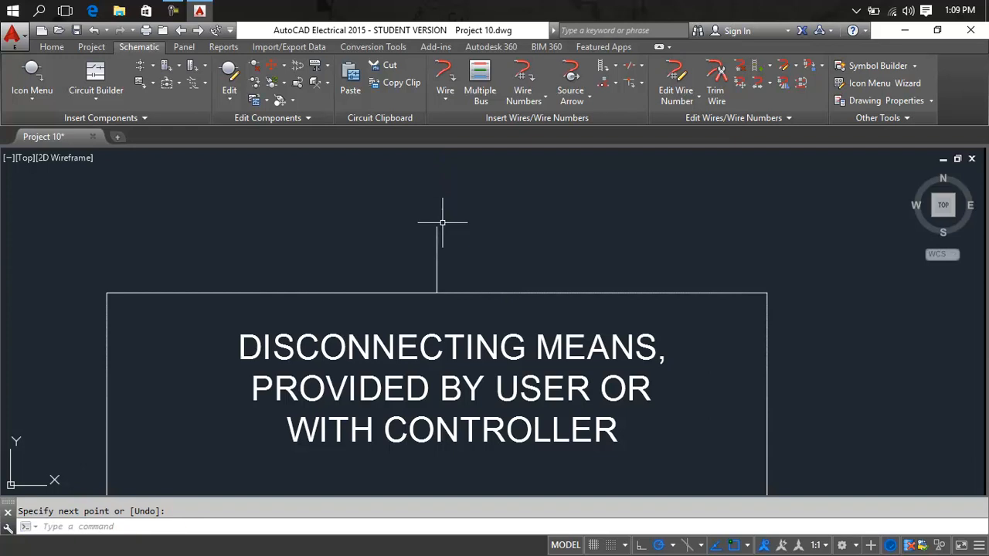
pyautogui.press('Escape')
# - Lengthen the new vertical line slightly by stretching its upper end straight up
pyautogui.scroll(-8, 508, 224)
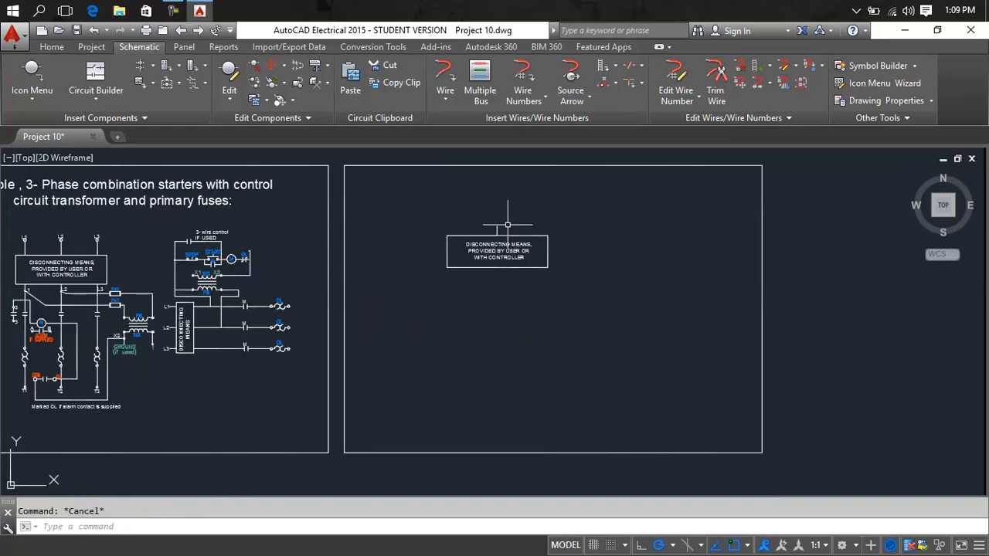
pyautogui.scroll(4, 516, 231)
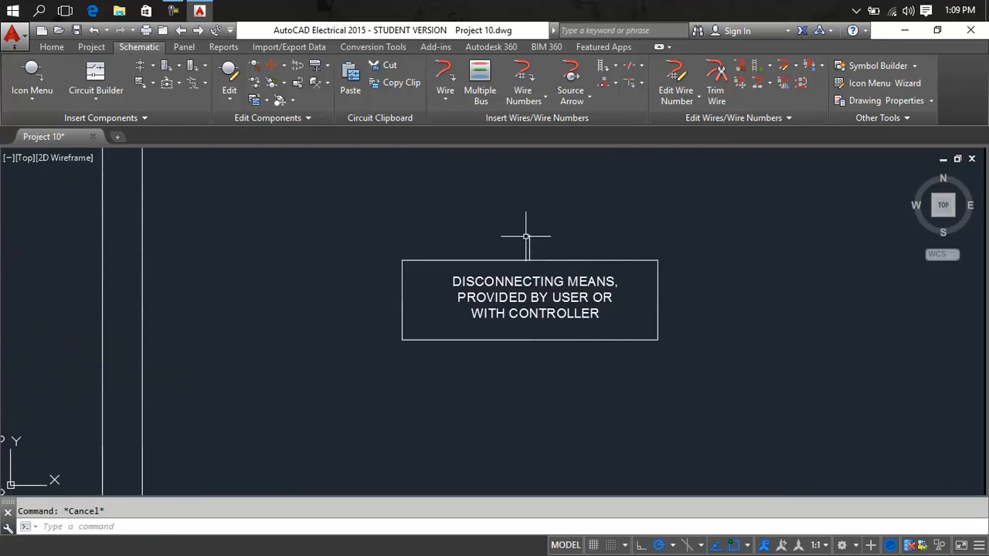
pyautogui.click(530, 233)
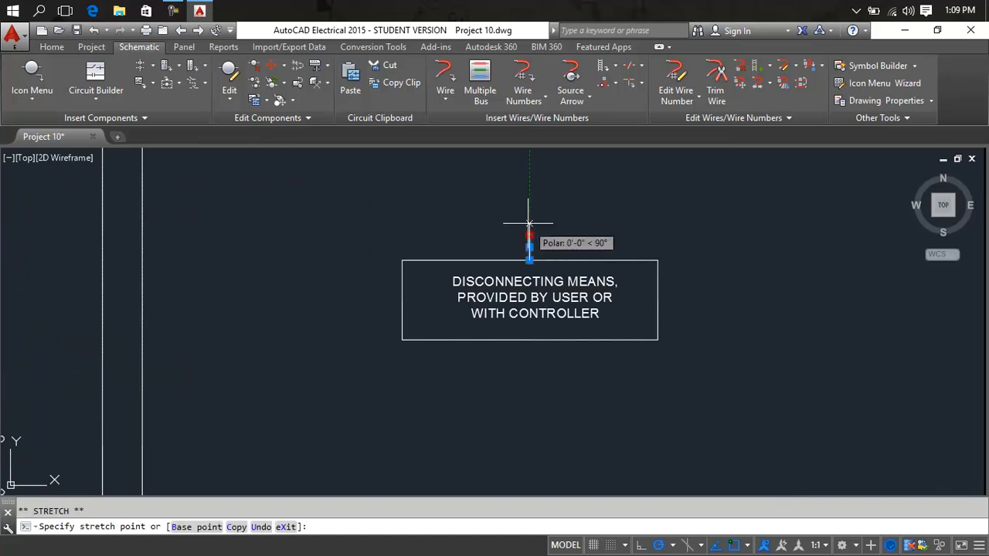
pyautogui.press('Escape')
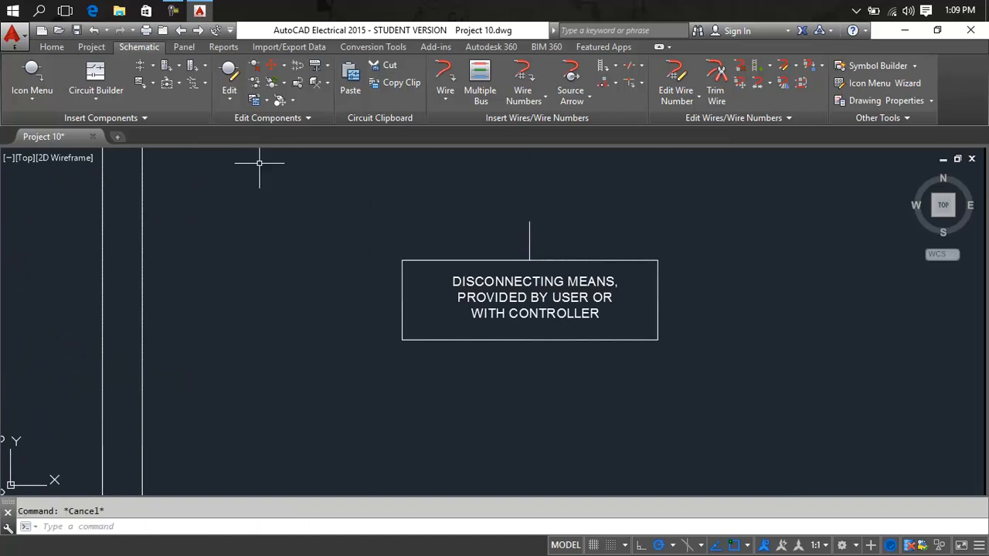
# - Browse the JIC schematic symbol categories, from push buttons to relays and contacts, for a circular terminal symbol
pyautogui.click(31, 71)
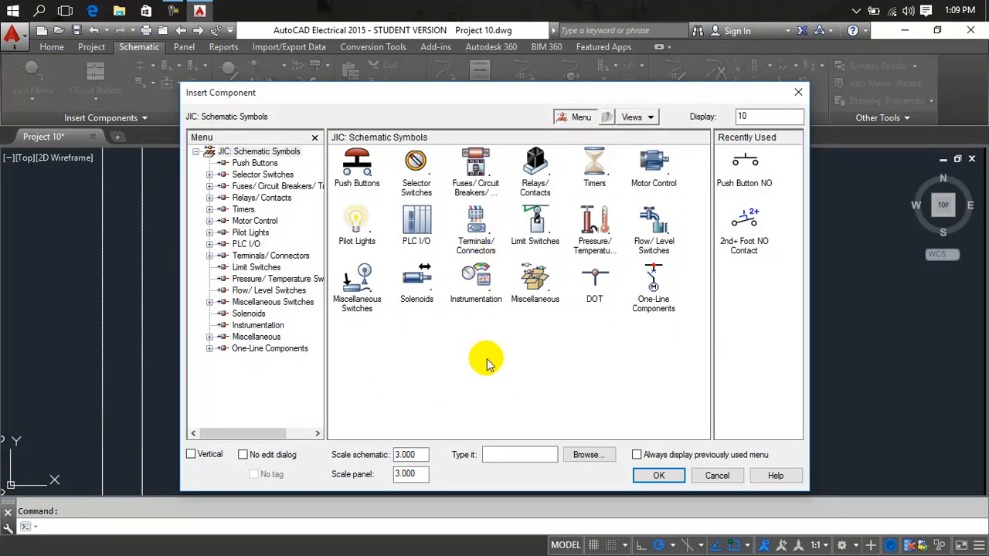
pyautogui.click(247, 164)
pyautogui.click(247, 176)
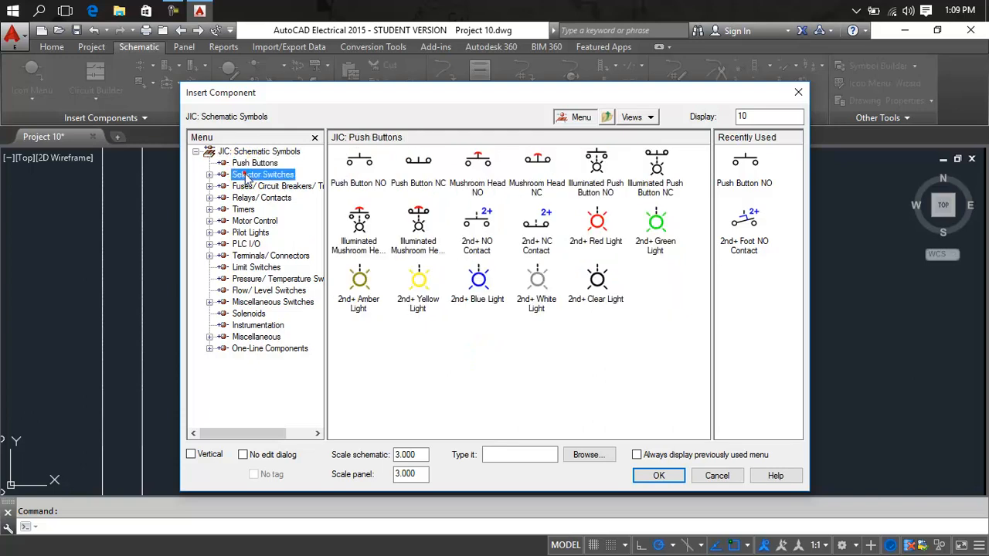
pyautogui.click(209, 175)
pyautogui.click(233, 186)
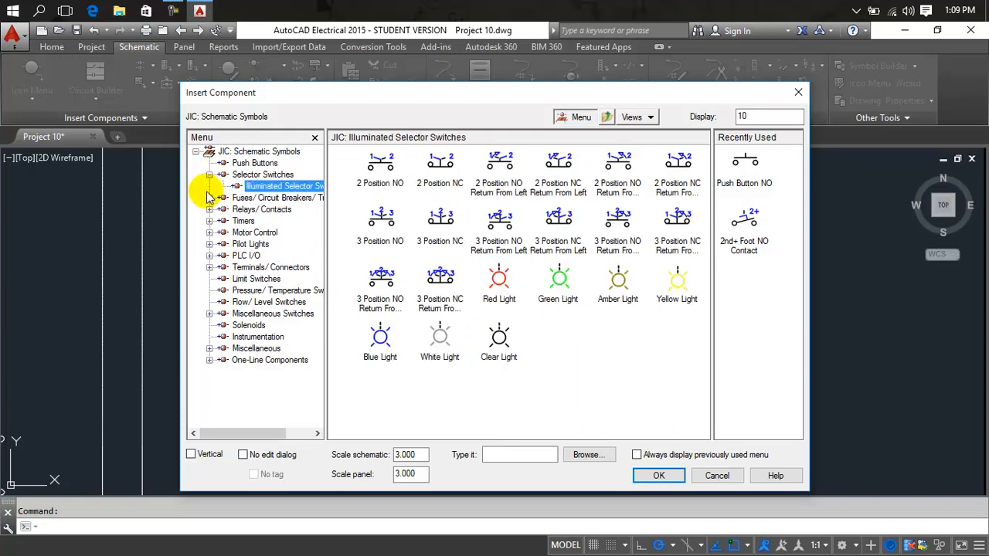
pyautogui.click(209, 197)
pyautogui.click(247, 209)
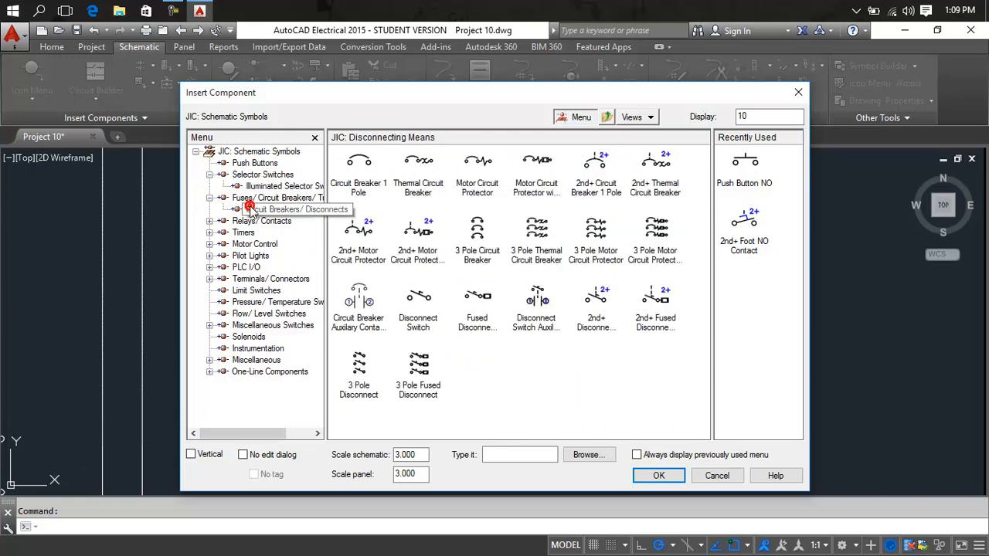
pyautogui.click(209, 220)
pyautogui.click(252, 232)
pyautogui.click(256, 221)
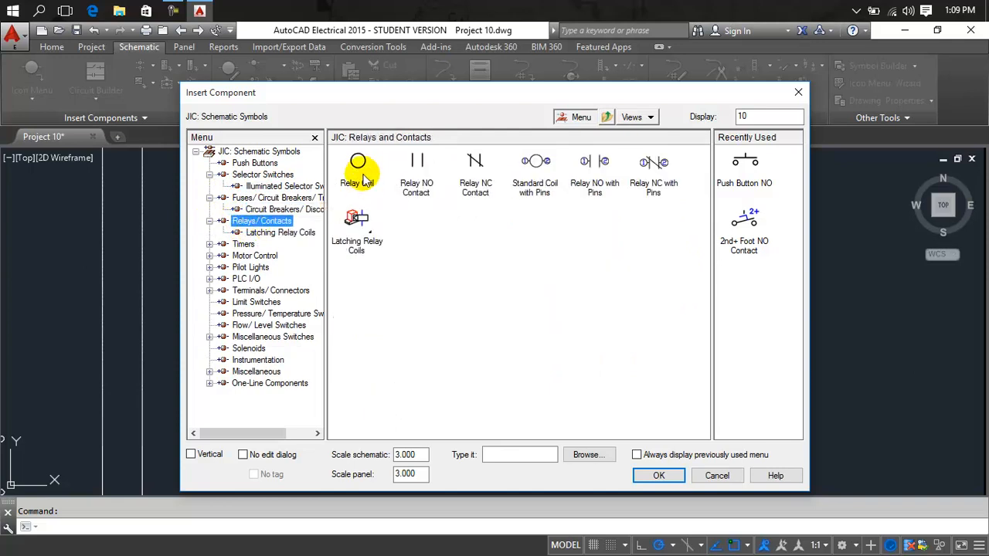
pyautogui.click(283, 232)
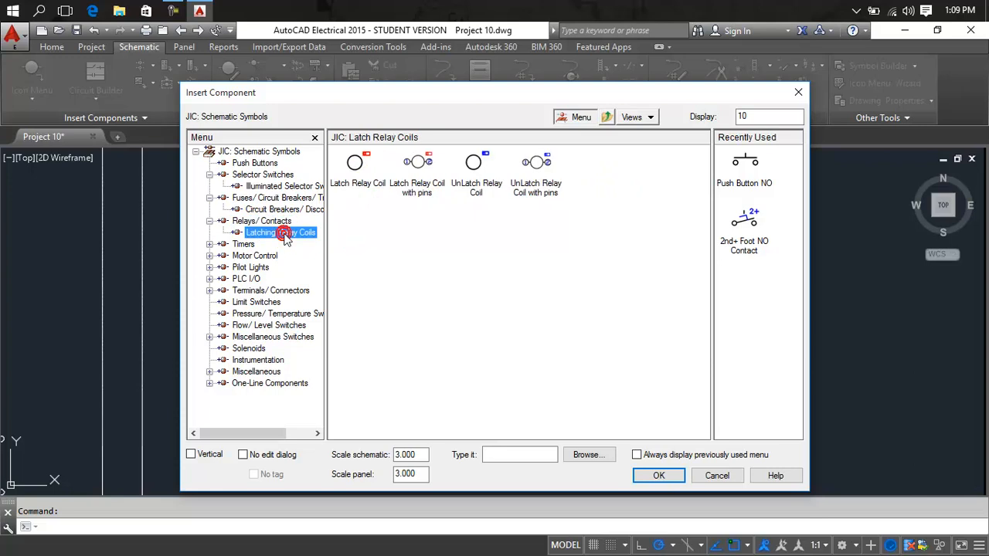
pyautogui.click(284, 221)
# - Insert a Relay Coil symbol at the vertical line's upper end and clear its component tag
pyautogui.click(356, 166)
pyautogui.scroll(3, 510, 226)
pyautogui.click(543, 217)
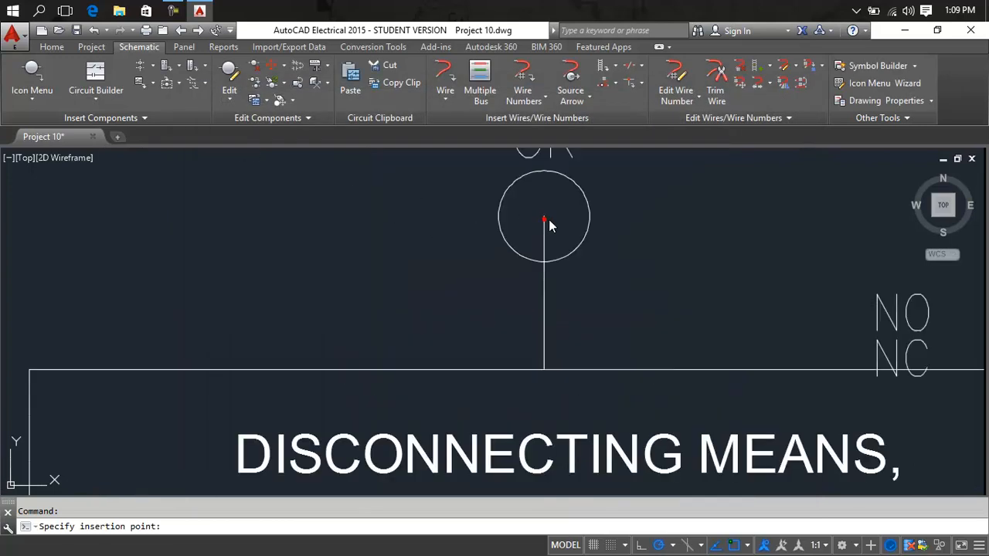
pyautogui.scroll(-5, 653, 237)
pyautogui.click(654, 237)
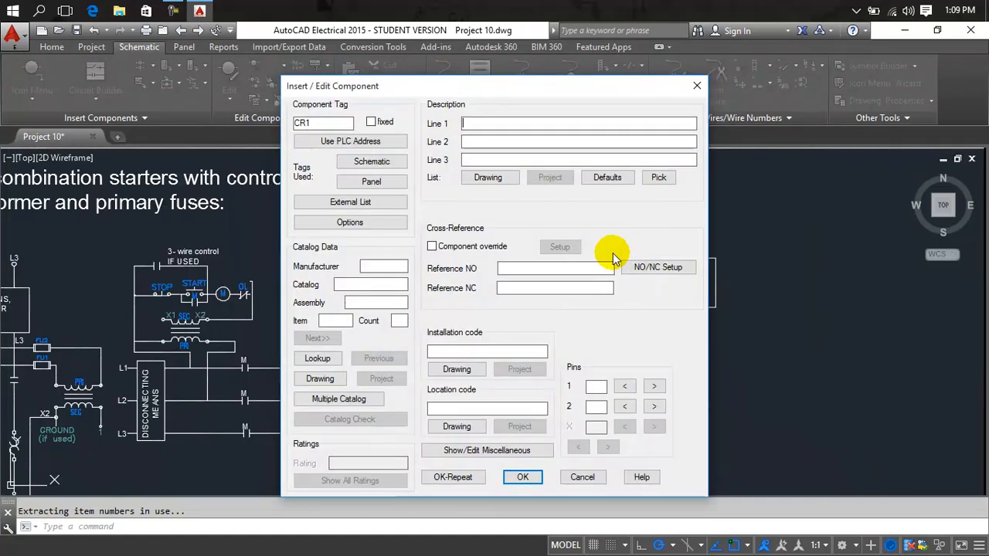
pyautogui.doubleClick(309, 124)
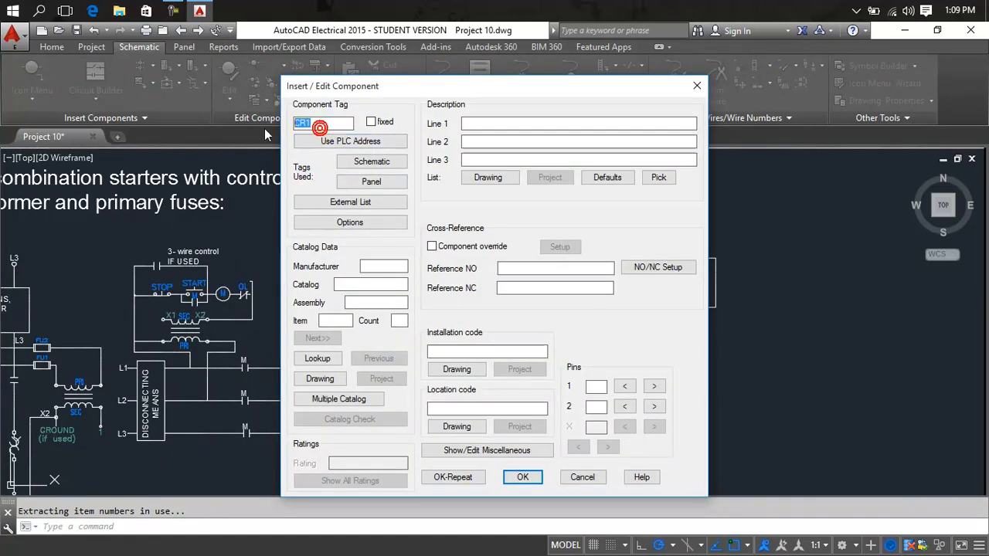
pyautogui.click(522, 477)
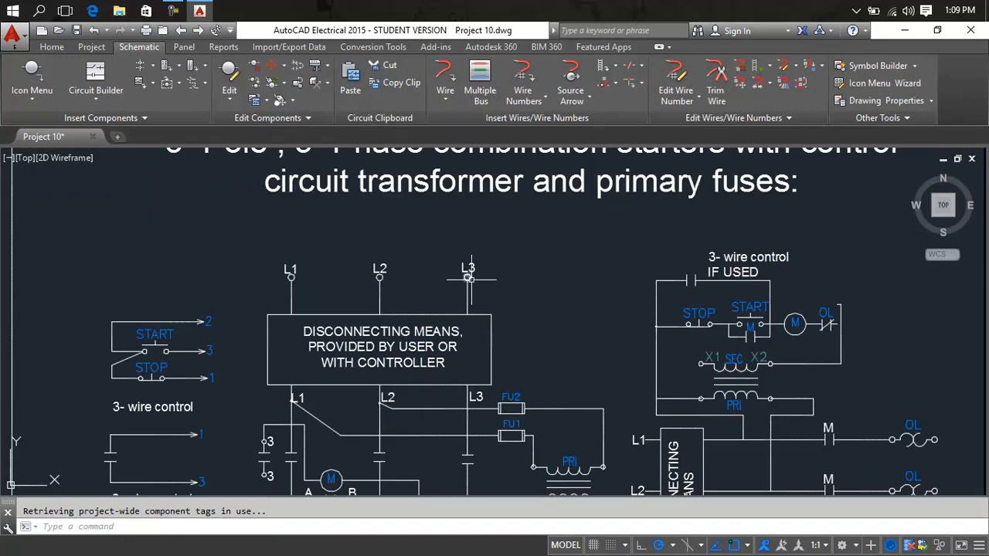
# - Check the L3 terminal circle in the original schematic, and delete the inserted relay coil symbol
pyautogui.scroll(4, 471, 279)
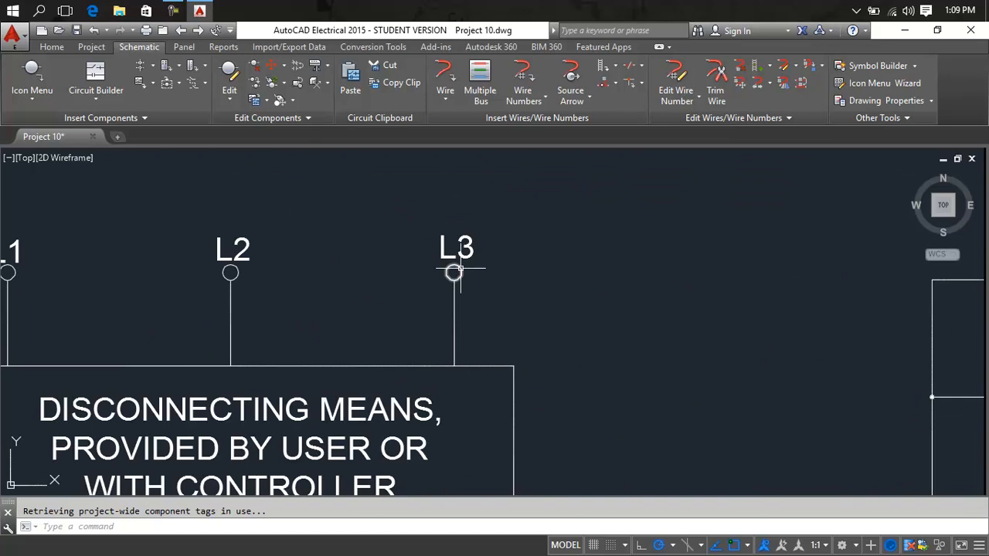
pyautogui.click(459, 270)
pyautogui.press('Escape')
pyautogui.scroll(-5, 548, 259)
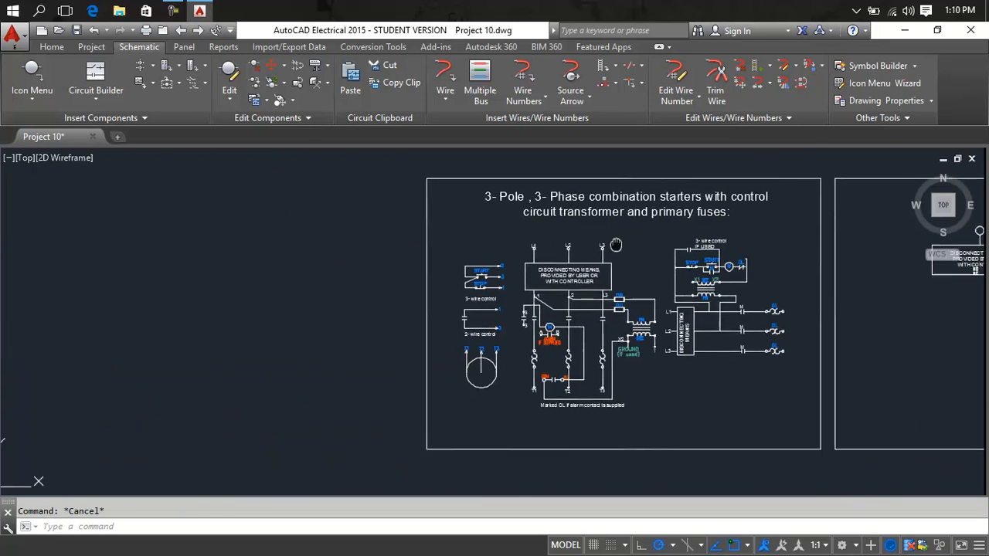
pyautogui.moveTo(648, 242); pyautogui.dragTo(332, 247, button='middle')
pyautogui.scroll(5, 452, 242)
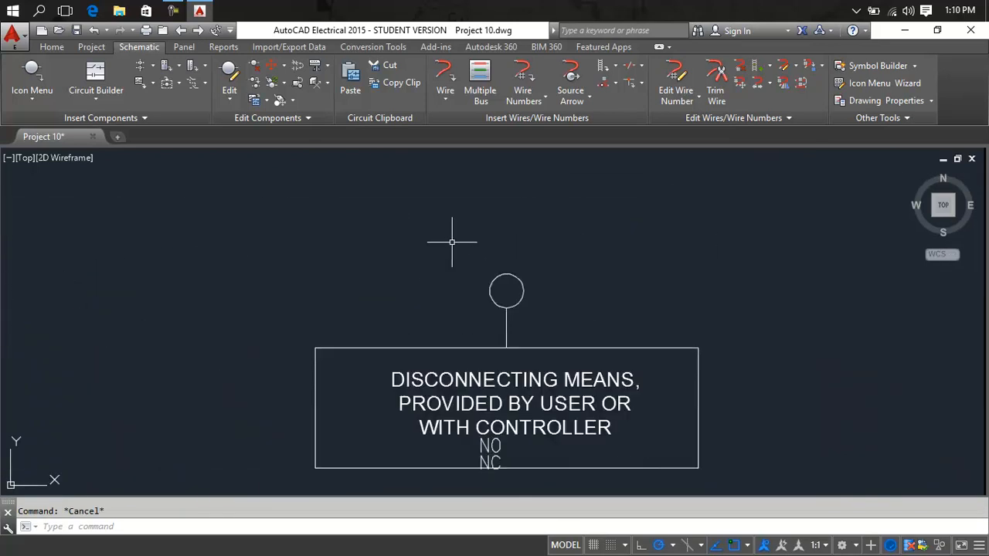
pyautogui.click(507, 272)
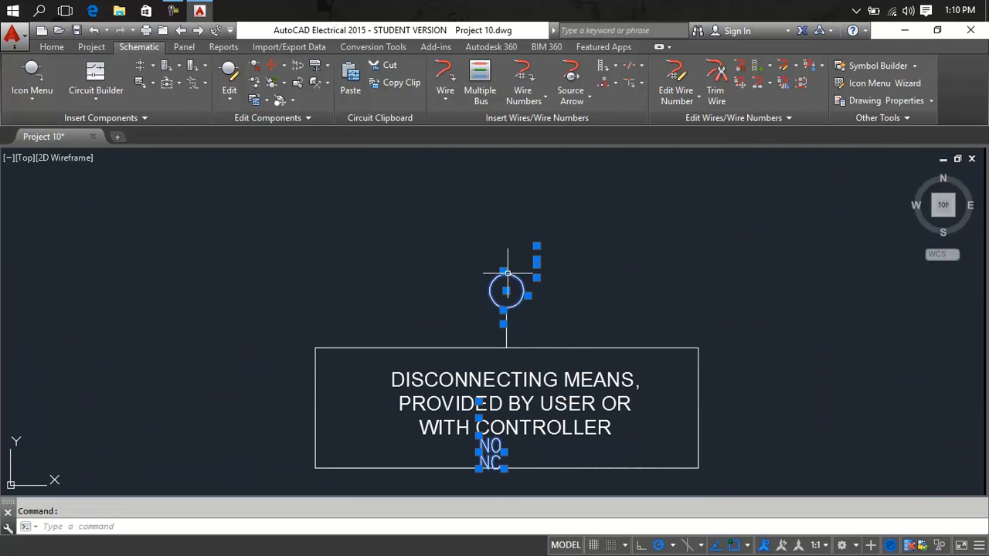
pyautogui.press('Delete')
# - Lower the vertical line's upper end slightly and draw a small circle centred on that end
pyautogui.click(503, 313)
pyautogui.click(502, 309)
pyautogui.click(503, 255)
pyautogui.press('Escape')
pyautogui.write('c')
pyautogui.press('Return')
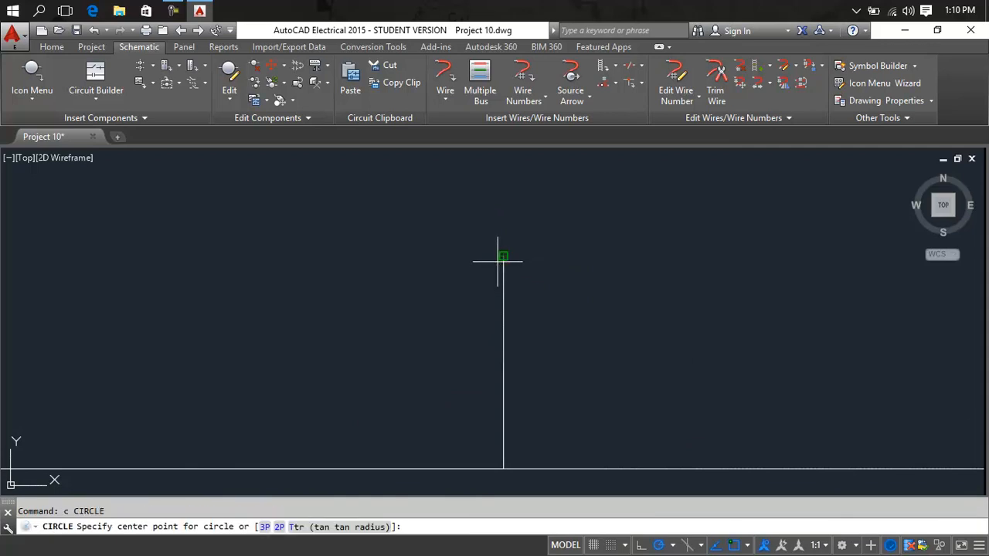
pyautogui.click(503, 255)
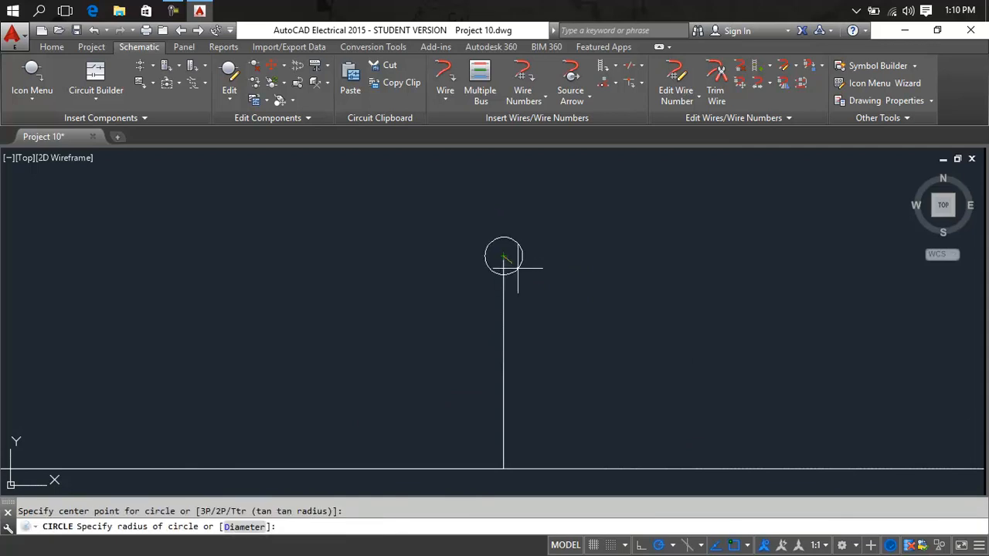
pyautogui.click(518, 268)
pyautogui.scroll(2, 509, 260)
pyautogui.press('Escape')
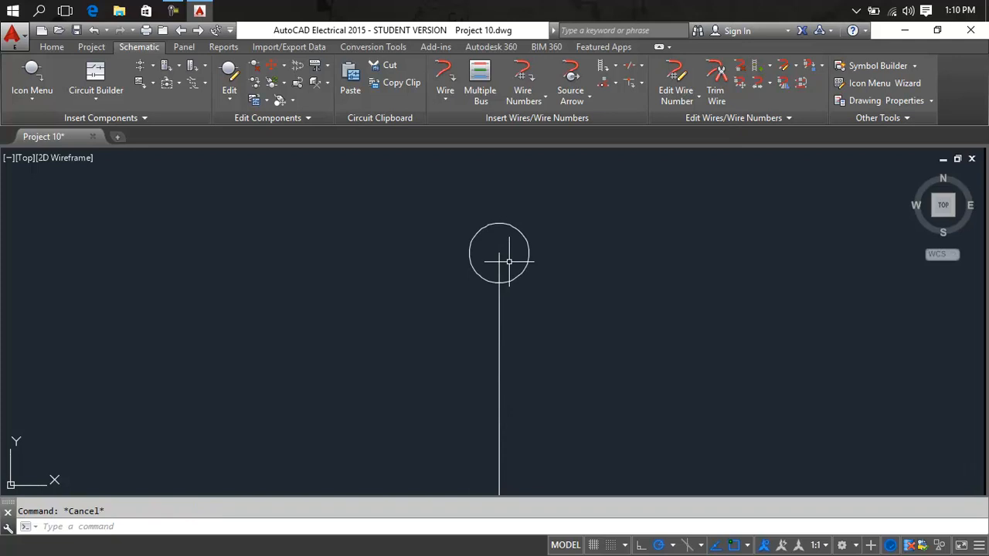
# - Trim away the part of the vertical line inside the small circle
pyautogui.write('tr')
pyautogui.press('Return')
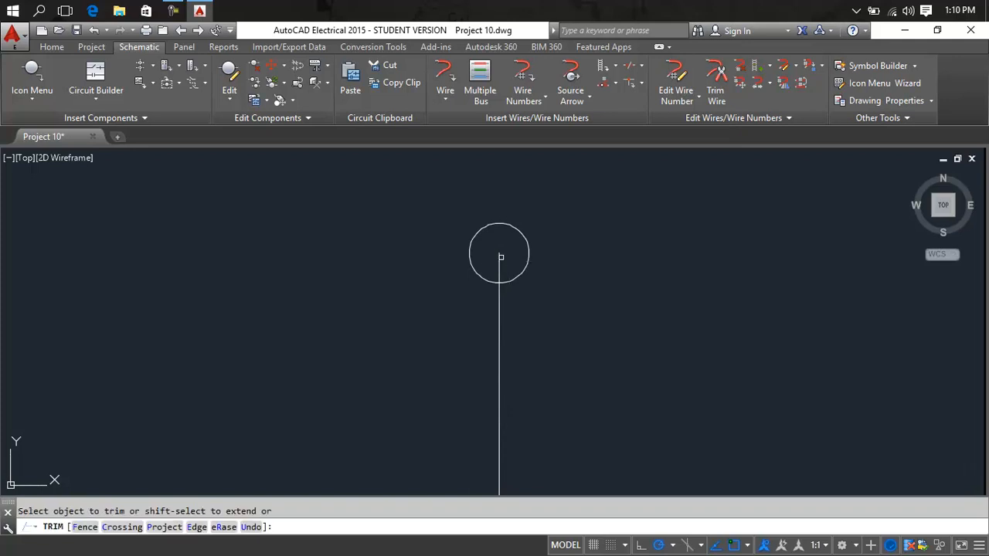
pyautogui.press('Escape')
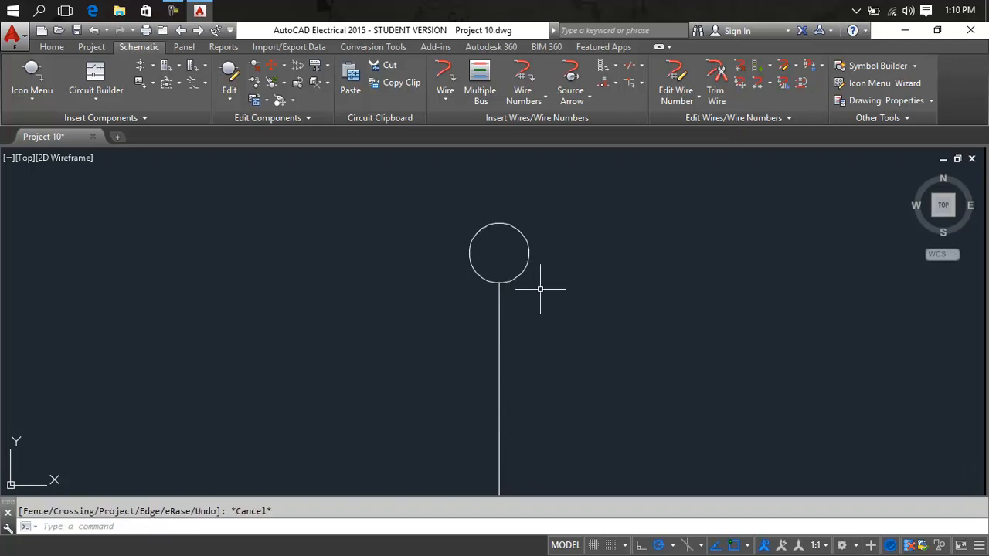
pyautogui.scroll(-3, 540, 289)
pyautogui.scroll(4, 555, 289)
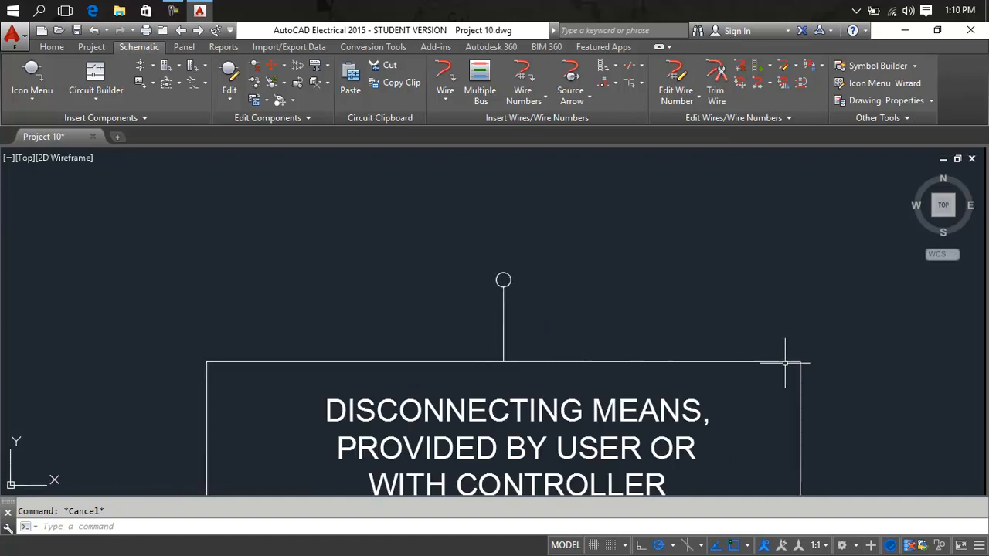
pyautogui.click(556, 266)
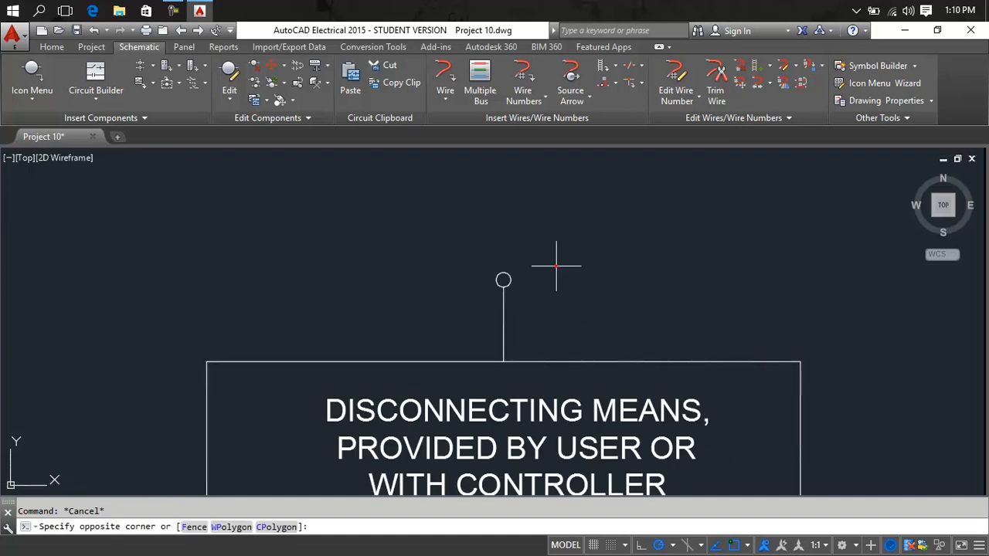
pyautogui.click(492, 334)
pyautogui.write('cp')
pyautogui.press('Return')
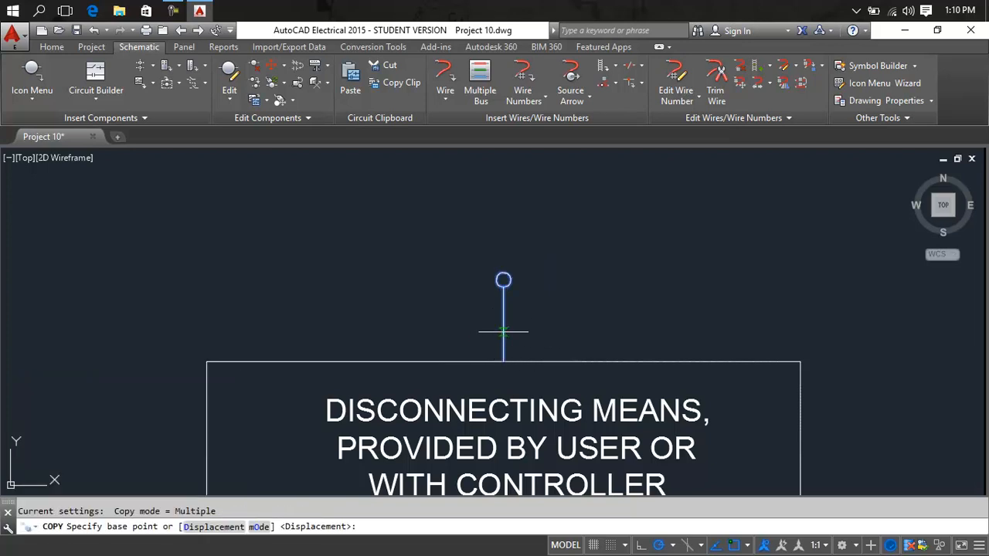
pyautogui.click(503, 325)
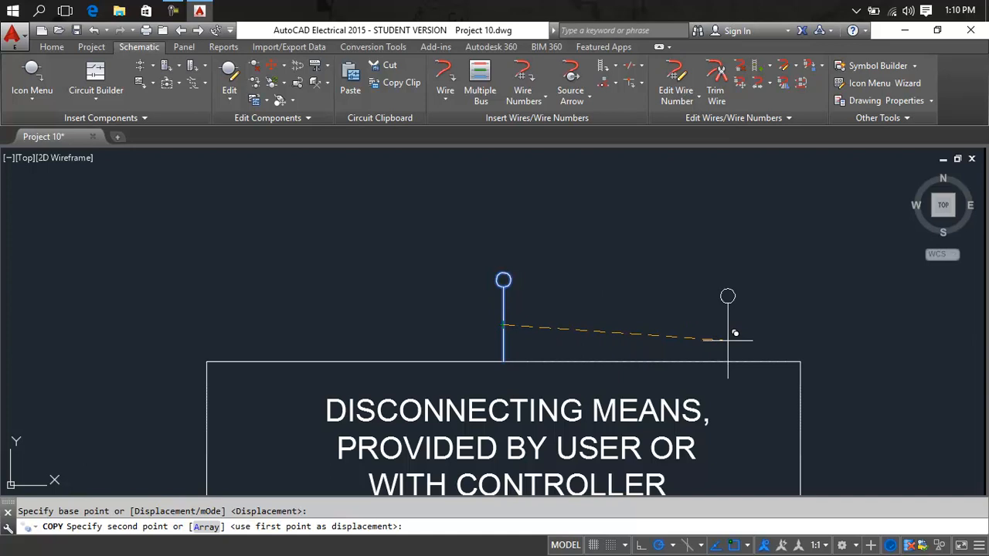
pyautogui.press('Escape')
# - Copy the vertical line and its terminal circle along the disconnecting means block's upper edge to near its right corner
pyautogui.write('cp')
pyautogui.press('Return')
pyautogui.click(504, 318)
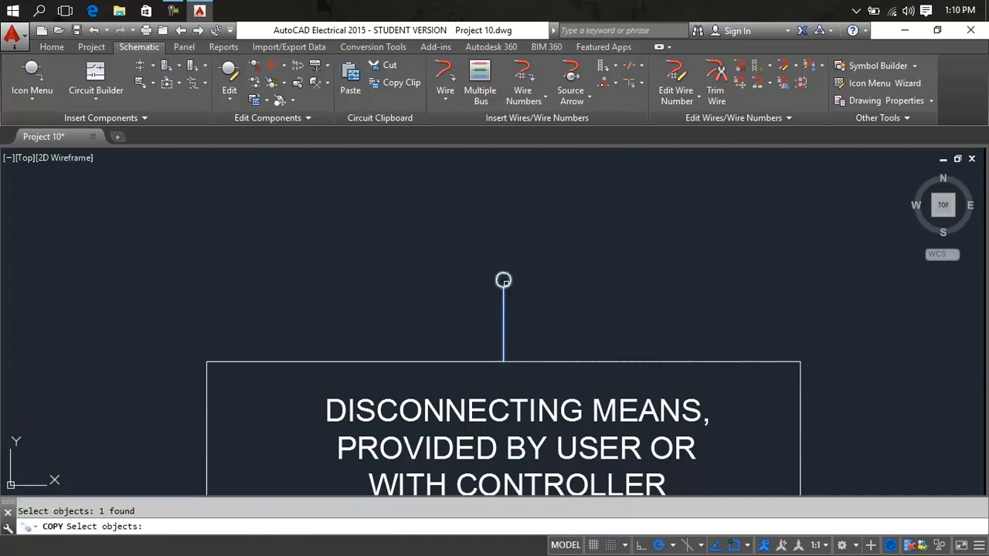
pyautogui.press('Return')
pyautogui.scroll(5, 508, 361)
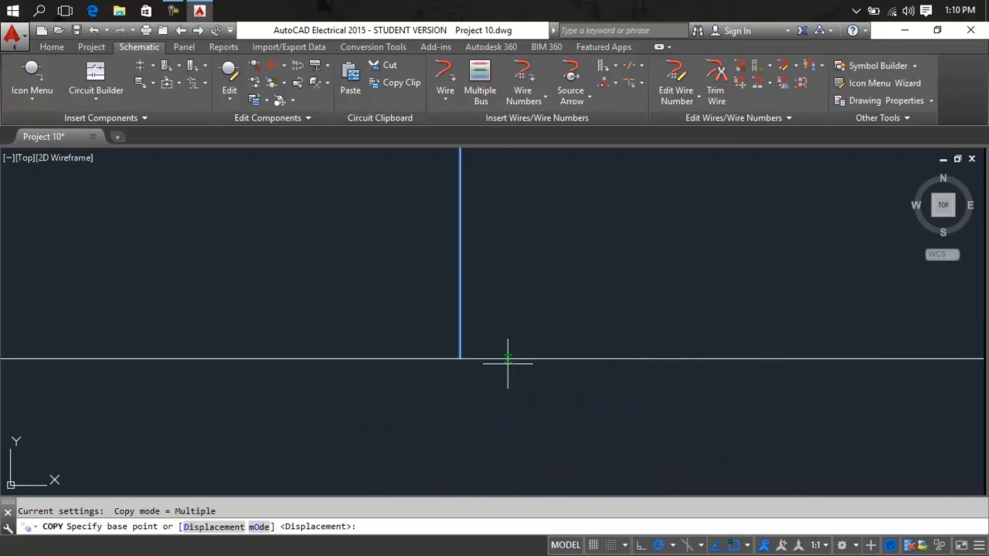
pyautogui.click(460, 359)
pyautogui.scroll(-3, 460, 357)
pyautogui.moveTo(713, 342); pyautogui.dragTo(170, 340, button='middle')
pyautogui.scroll(6, 516, 344)
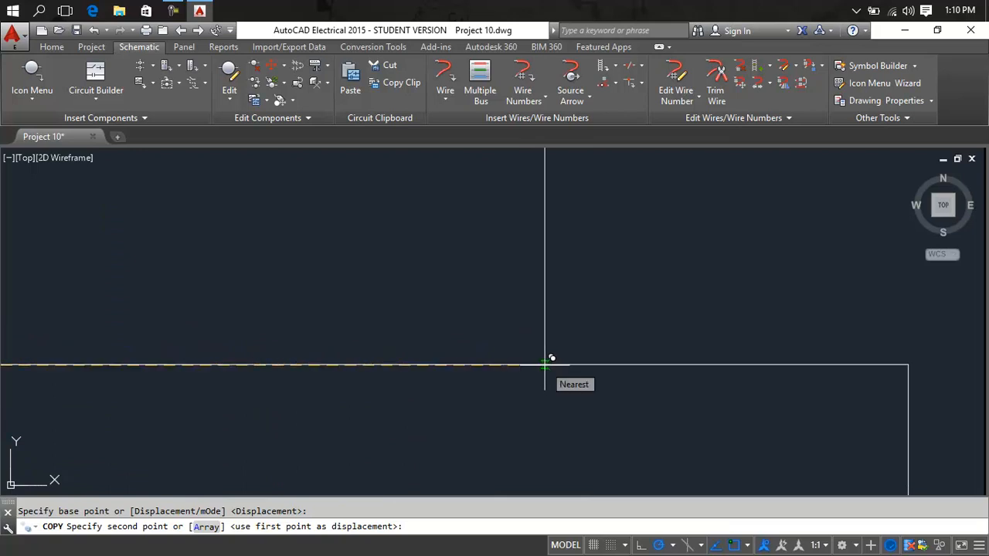
pyautogui.click(544, 364)
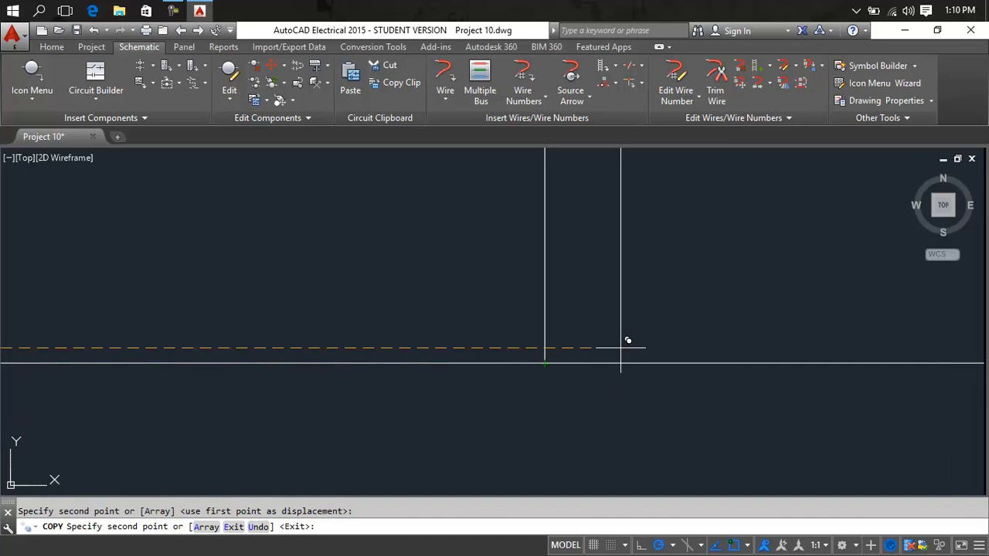
pyautogui.press('Escape')
# - Mirror the right-hand terminal line and circle about the middle terminal's vertical line, keeping the source objects
pyautogui.scroll(-5, 563, 332)
pyautogui.moveTo(569, 335); pyautogui.dragTo(625, 351, button='middle')
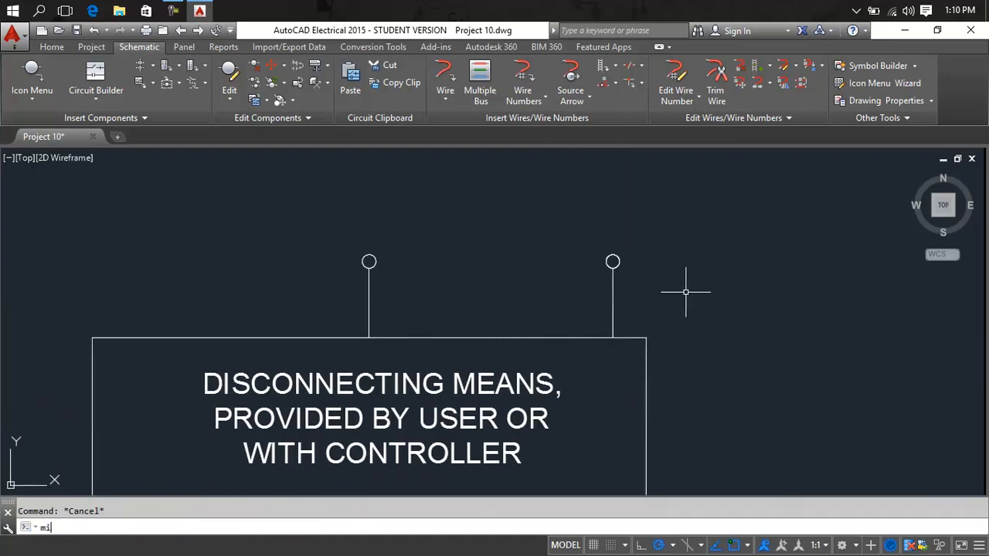
pyautogui.press('Return')
pyautogui.click(683, 263)
pyautogui.click(597, 301)
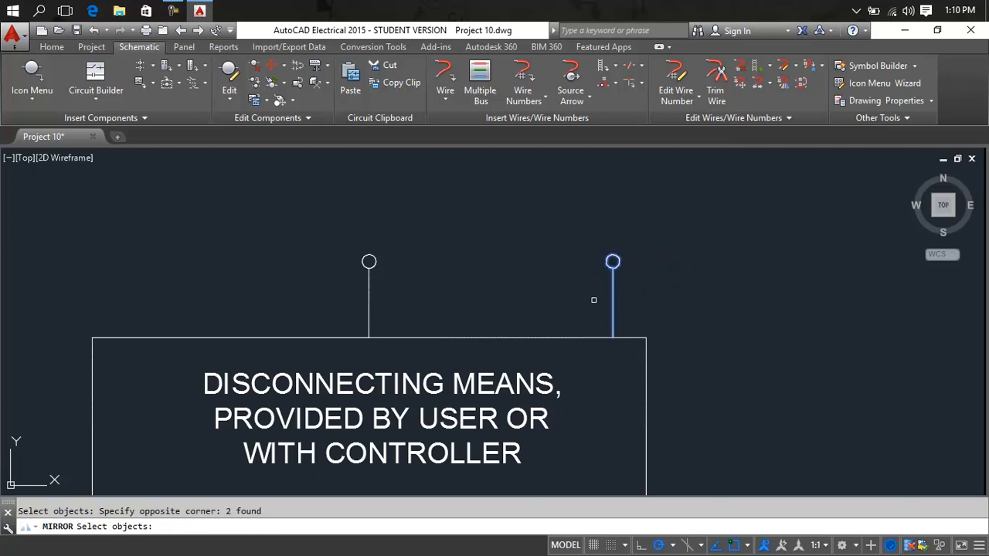
pyautogui.press('Return')
pyautogui.click(368, 338)
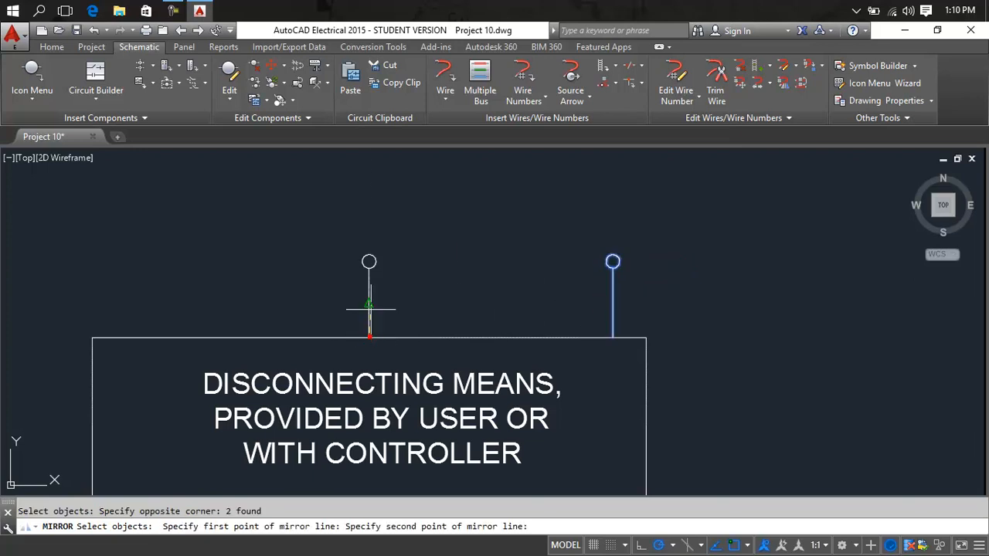
pyautogui.click(371, 209)
pyautogui.press('Return')
pyautogui.scroll(-5, 420, 260)
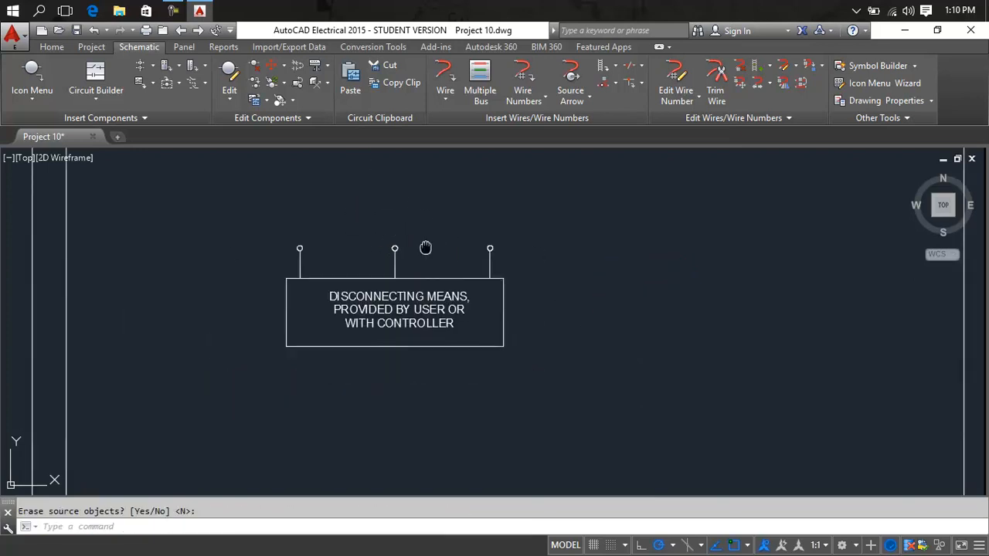
pyautogui.press('Escape')
# - Add the multiline text label L1 above the left terminal circle, after checking the original schematic's terminal labels
pyautogui.moveTo(498, 270)
pyautogui.mouseDown(button='middle')
pyautogui.moveTo(562, 290)
pyautogui.moveTo(593, 281)
pyautogui.mouseUp(button='middle')
pyautogui.scroll(2, 508, 287)
pyautogui.scroll(-6, 505, 287)
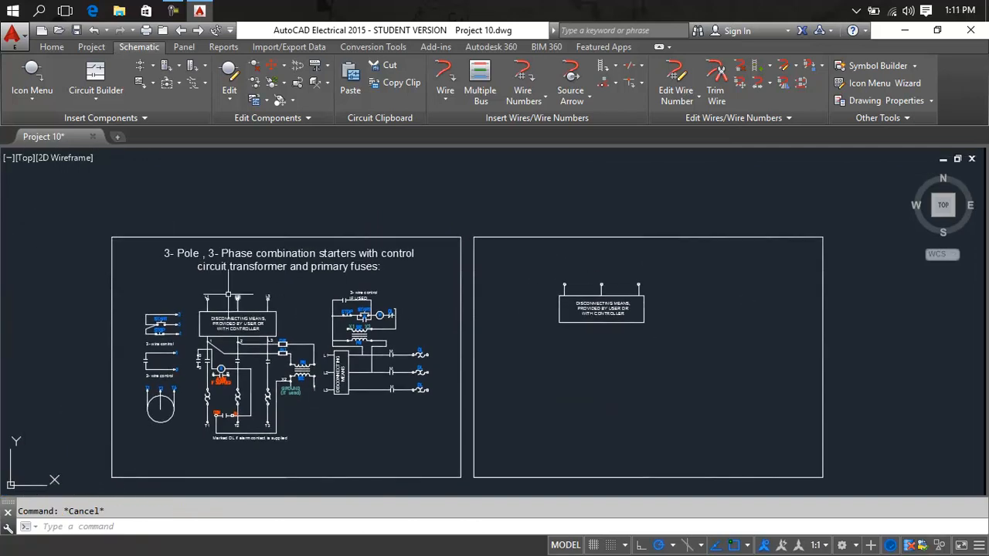
pyautogui.scroll(6, 210, 304)
pyautogui.scroll(-6, 210, 305)
pyautogui.moveTo(422, 305); pyautogui.dragTo(261, 340, button='middle')
pyautogui.scroll(8, 408, 328)
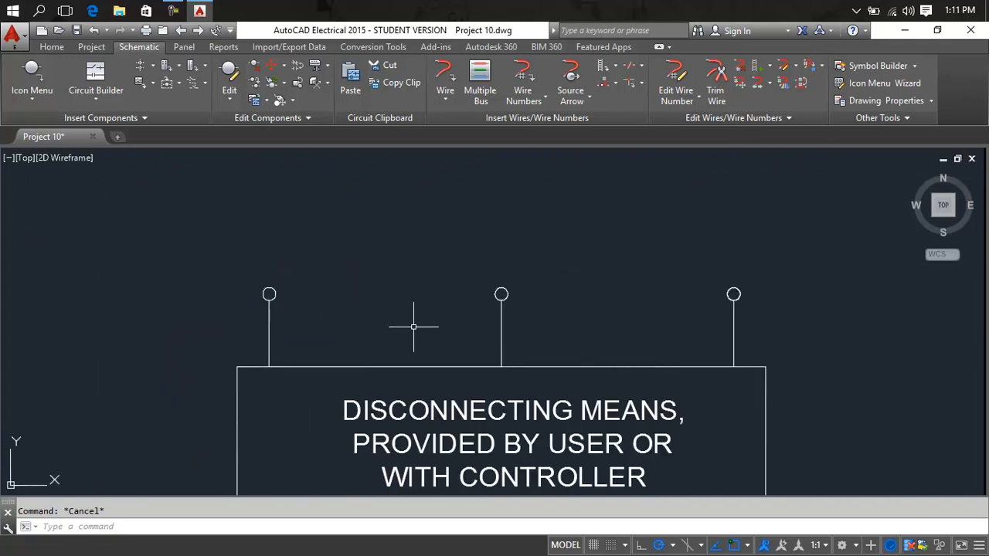
pyautogui.write('t')
pyautogui.press('Return')
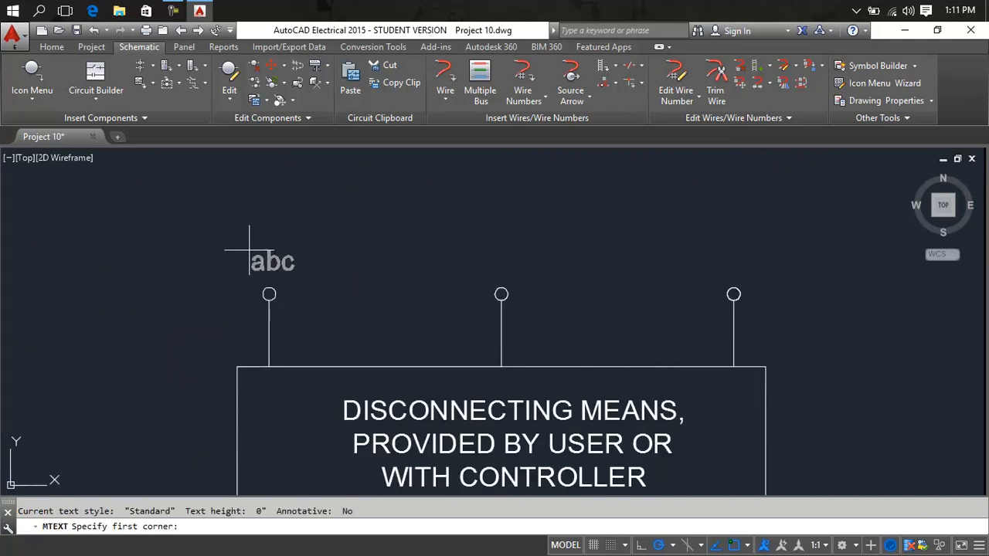
pyautogui.click(243, 251)
pyautogui.click(301, 282)
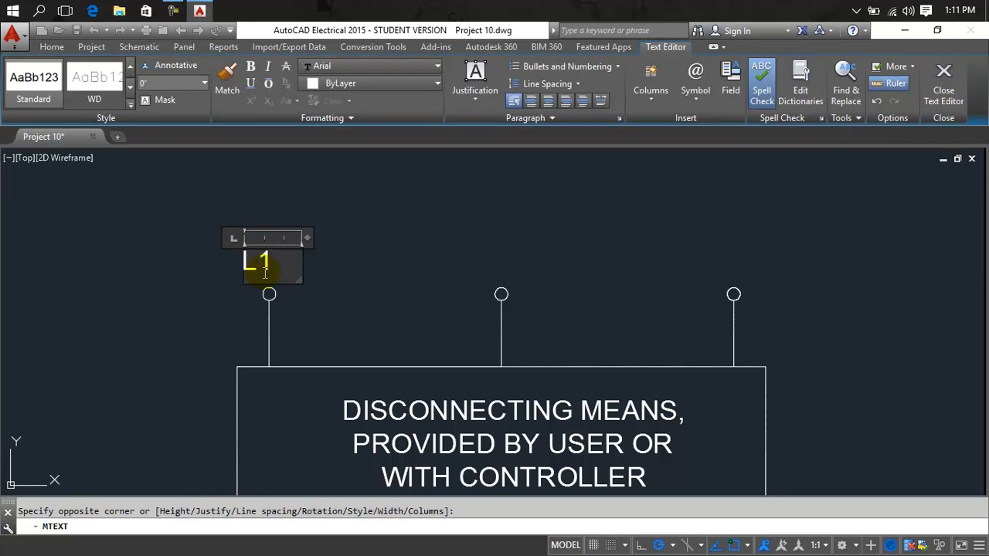
pyautogui.click(330, 271)
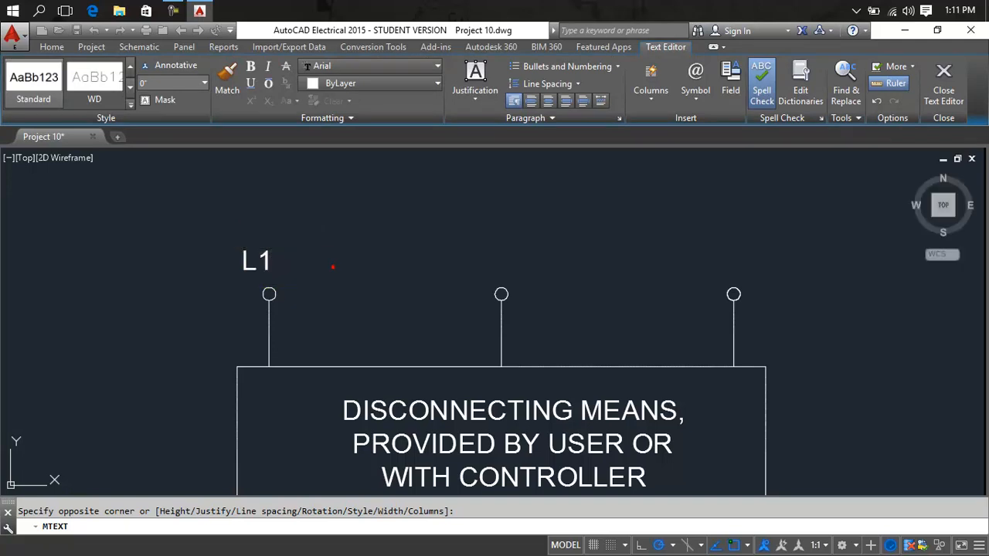
# - Move the L1 label so that the foot of its L sits directly on top of the left terminal circle
pyautogui.write('m')
pyautogui.press('Return')
pyautogui.click(263, 258)
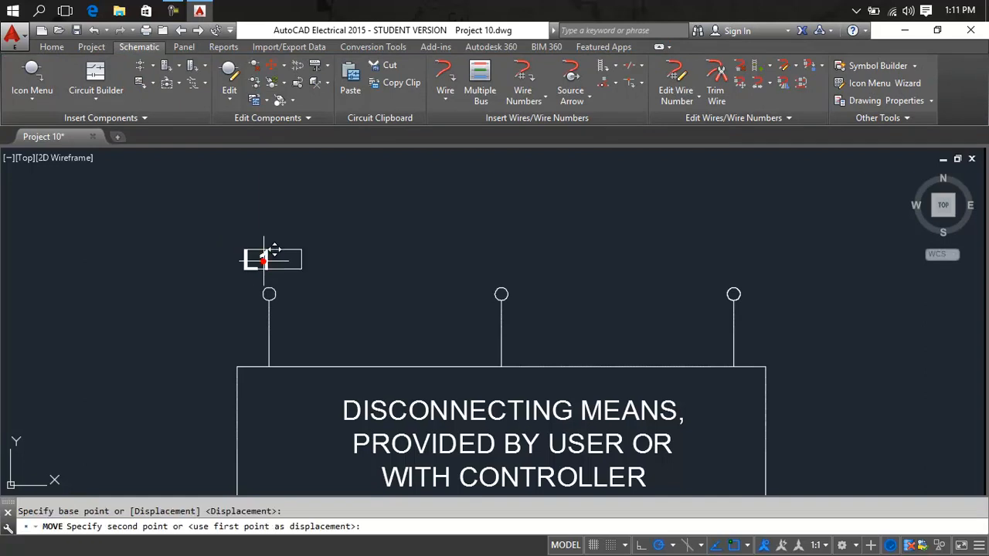
pyautogui.click(295, 271)
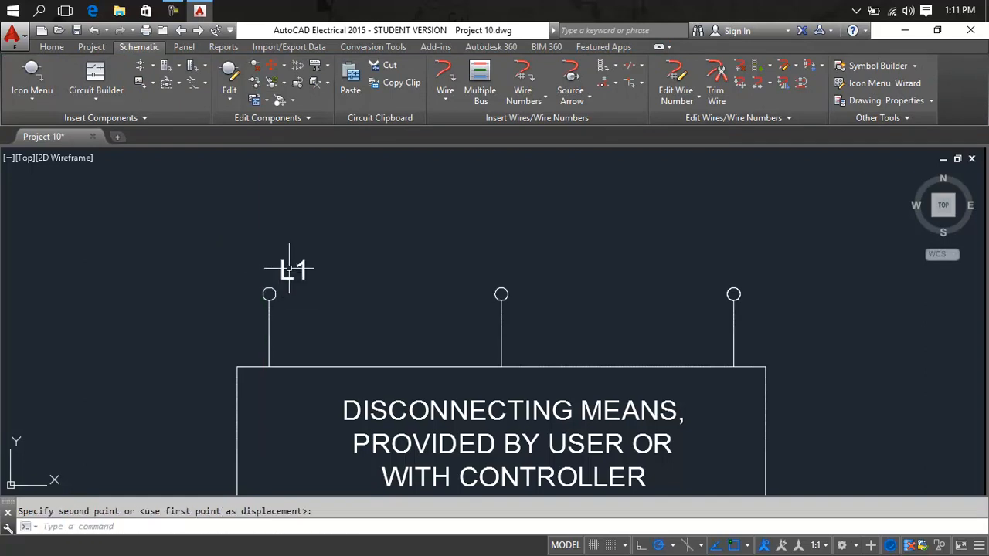
pyautogui.write('m')
pyautogui.press('Return')
pyautogui.click(289, 272)
pyautogui.press('Return')
pyautogui.click(294, 269)
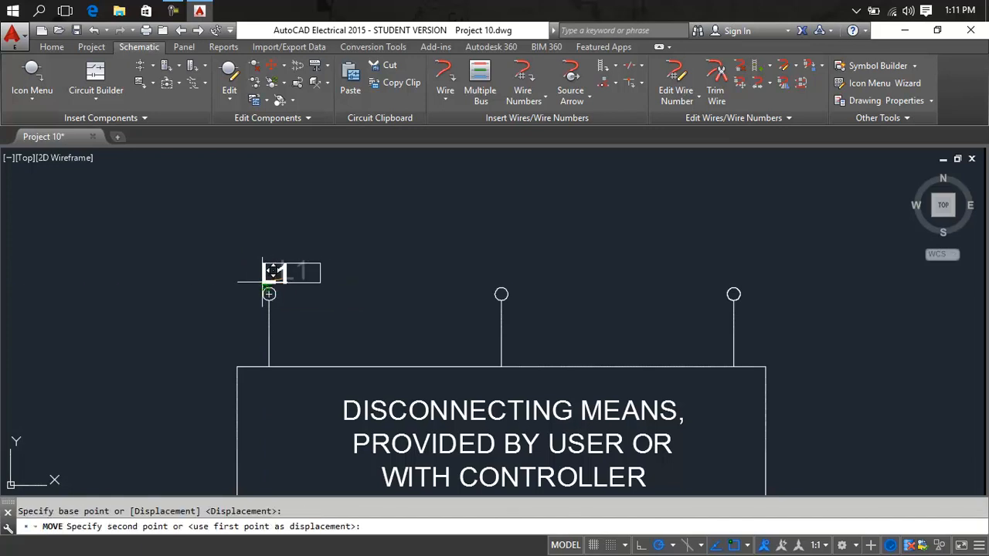
pyautogui.scroll(8, 267, 268)
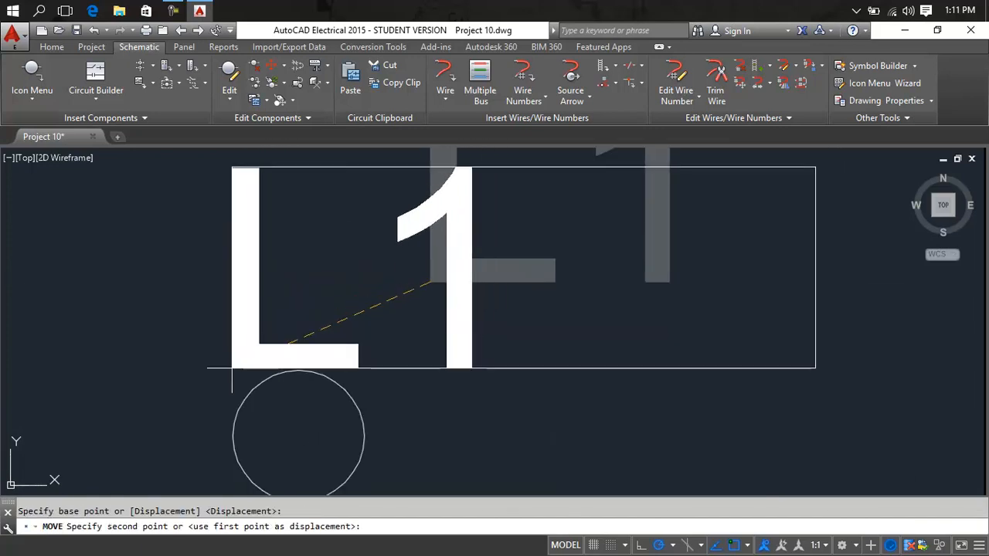
pyautogui.click(231, 370)
pyautogui.press('Escape')
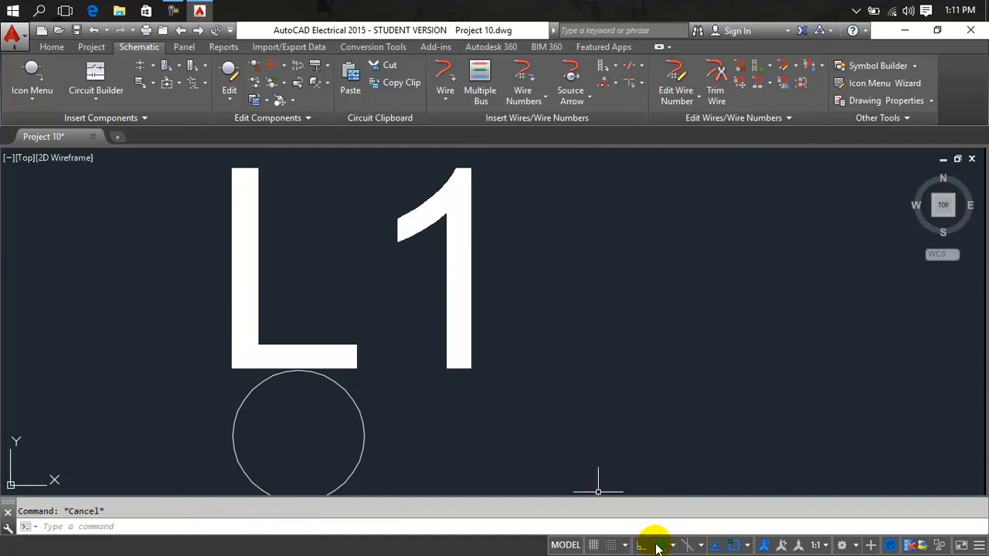
# - Copy the L1 label to the middle terminal circle and to the right terminal circle
pyautogui.scroll(-3, 572, 406)
pyautogui.moveTo(562, 401); pyautogui.dragTo(349, 337, button='middle')
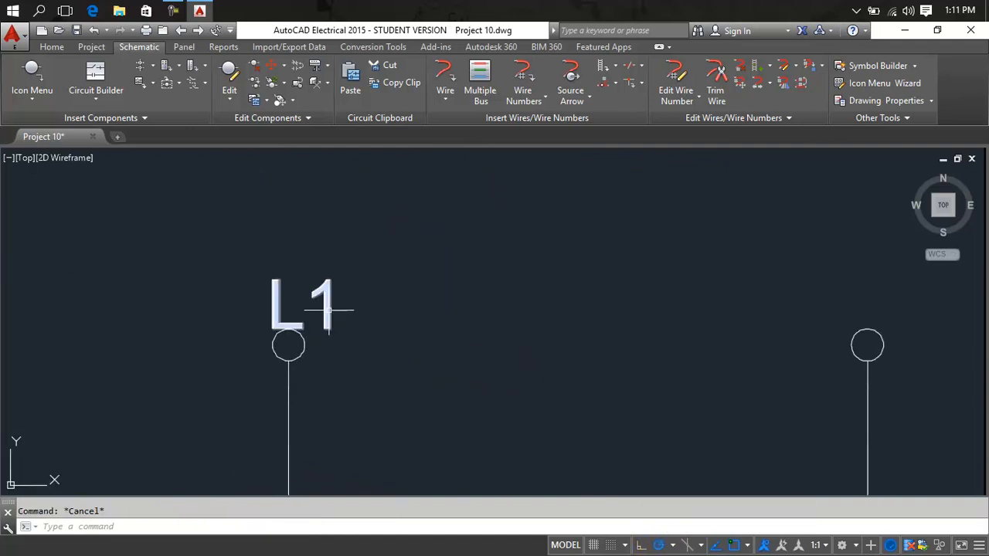
pyautogui.write('cp')
pyautogui.press('Return')
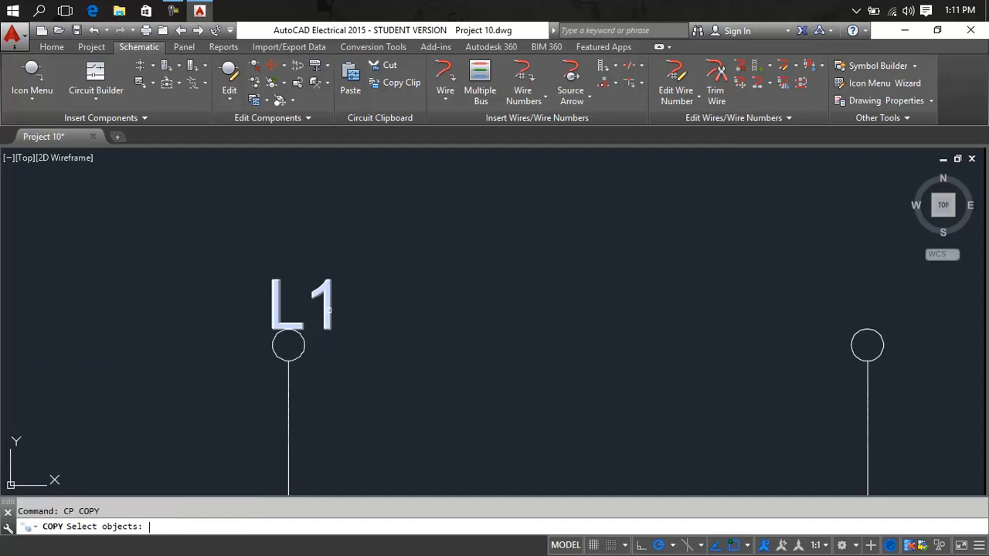
pyautogui.click(327, 310)
pyautogui.press('Return')
pyautogui.click(329, 309)
pyautogui.scroll(-2, 796, 321)
pyautogui.moveTo(788, 321); pyautogui.dragTo(329, 313, button='middle')
pyautogui.scroll(2, 407, 304)
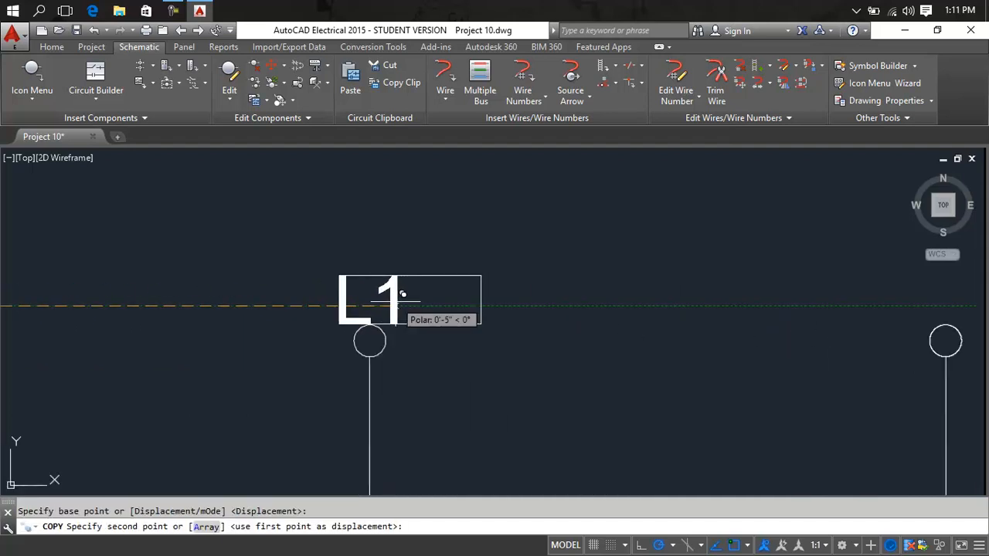
pyautogui.click(399, 292)
pyautogui.scroll(-3, 610, 308)
pyautogui.moveTo(610, 307); pyautogui.dragTo(253, 322, button='middle')
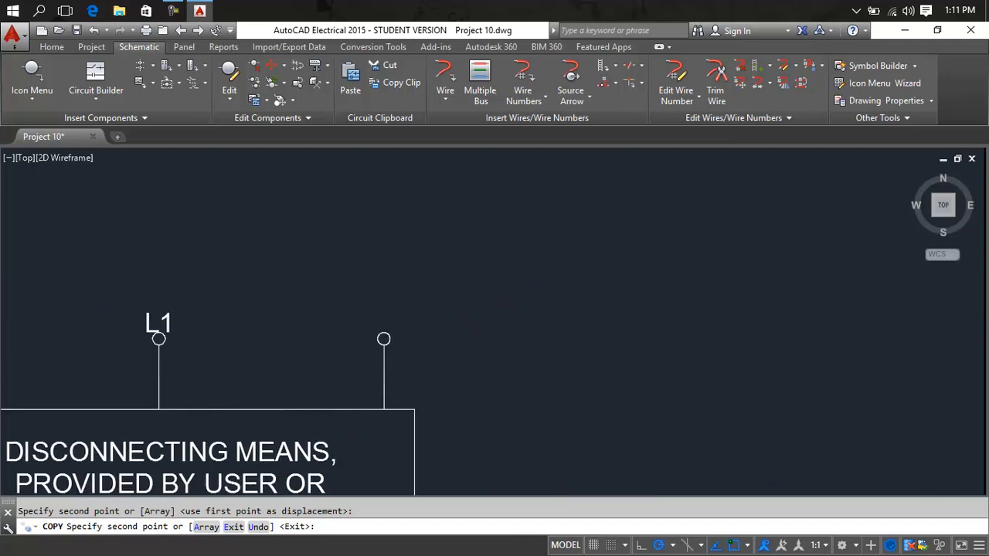
pyautogui.click(390, 324)
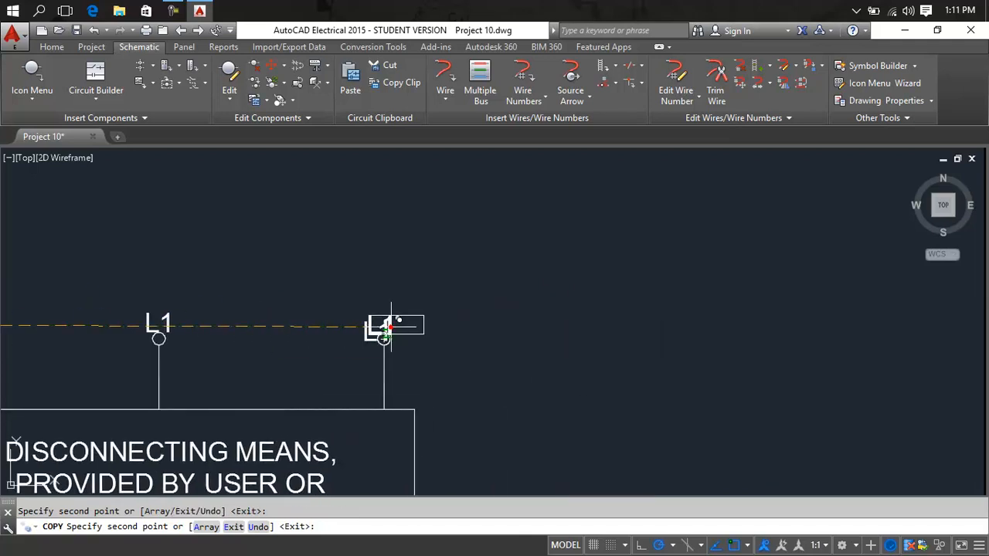
pyautogui.press('Escape')
# - Move the right terminal's label straight up until it sits just above the circle without overlapping it
pyautogui.scroll(2, 365, 334)
pyautogui.scroll(3, 365, 335)
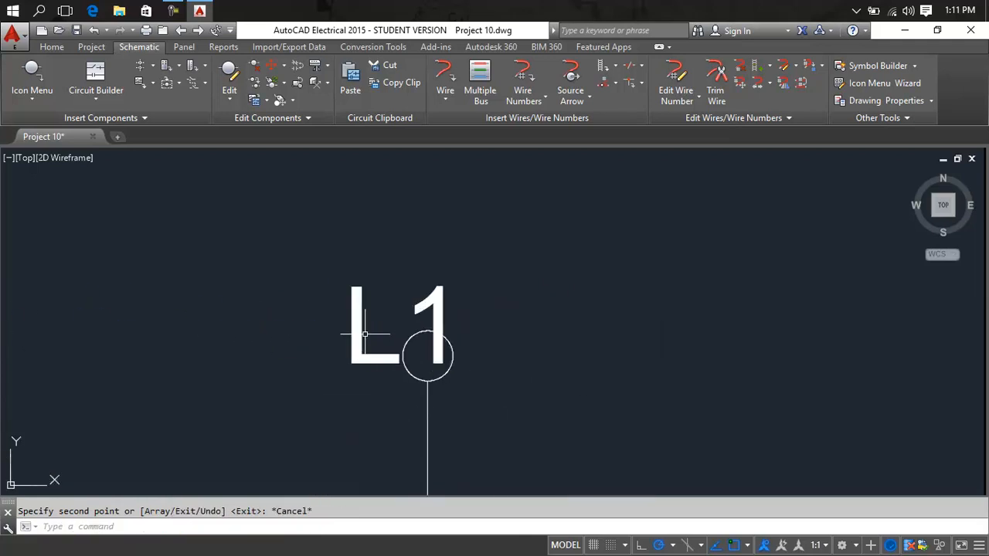
pyautogui.write('m')
pyautogui.press('Return')
pyautogui.click(364, 335)
pyautogui.press('Return')
pyautogui.click(361, 341)
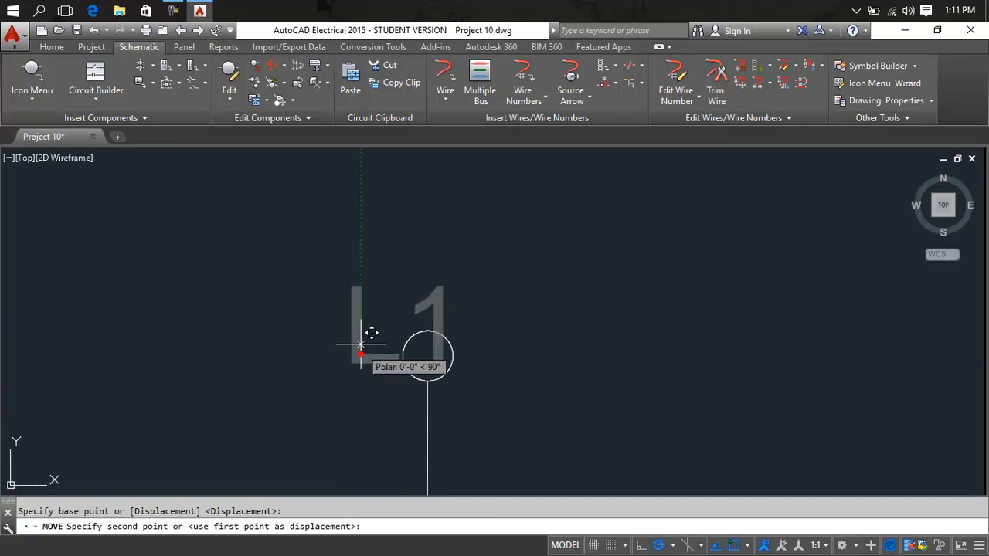
pyautogui.click(374, 305)
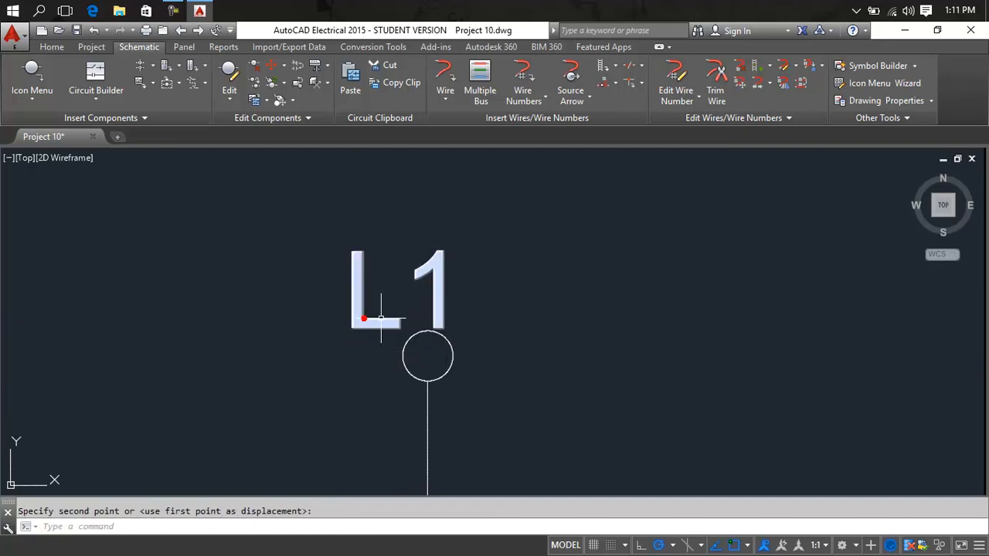
pyautogui.press('Escape')
# - Change the right terminal's label to L3 and the middle terminal's label to L2
pyautogui.doubleClick(444, 301)
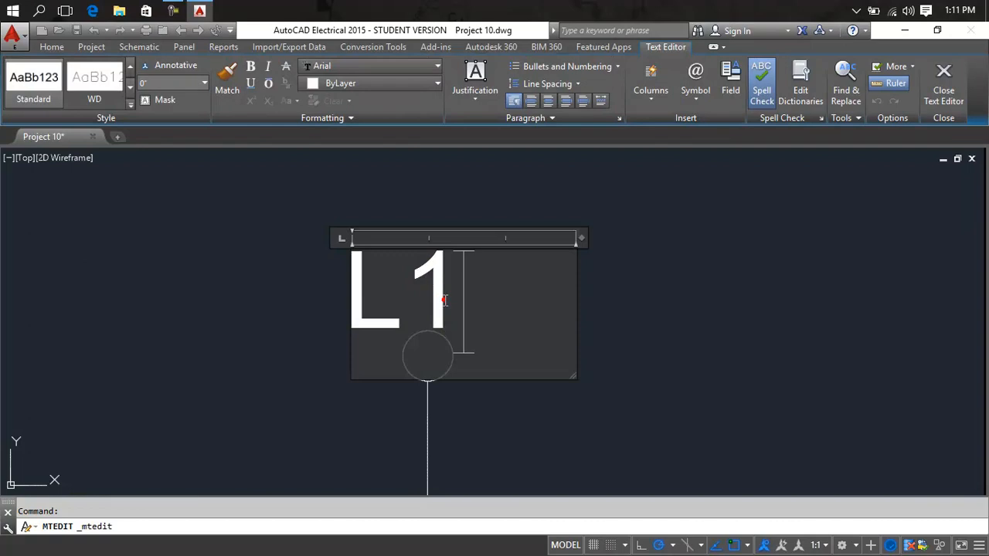
pyautogui.press('BackSpace')
pyautogui.write('3')
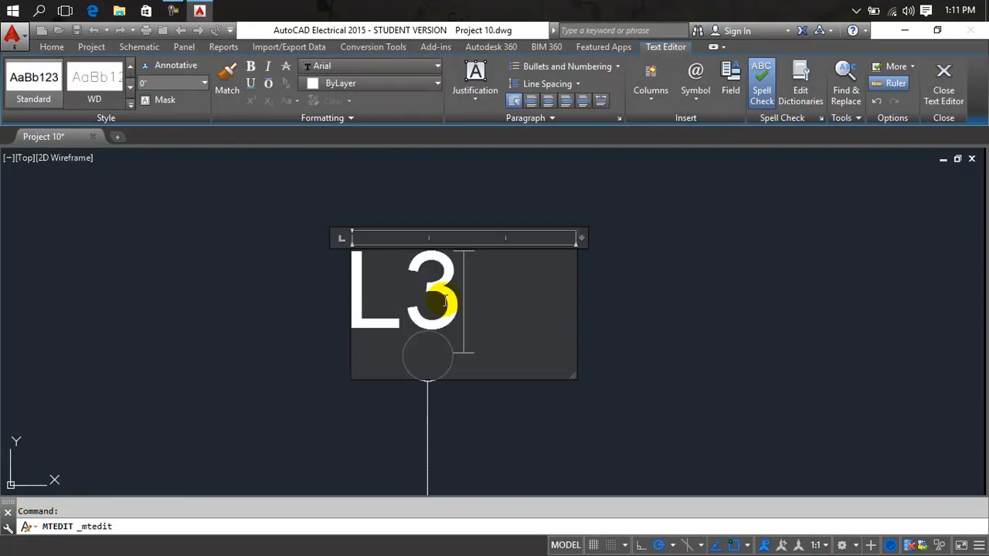
pyautogui.click(556, 402)
pyautogui.scroll(-5, 426, 307)
pyautogui.moveTo(426, 308); pyautogui.dragTo(771, 291, button='middle')
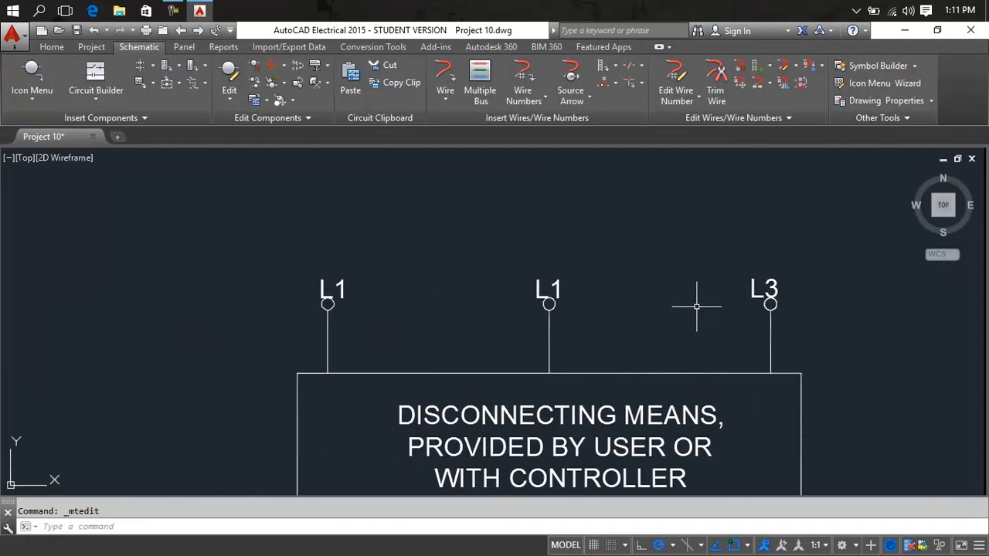
pyautogui.doubleClick(560, 288)
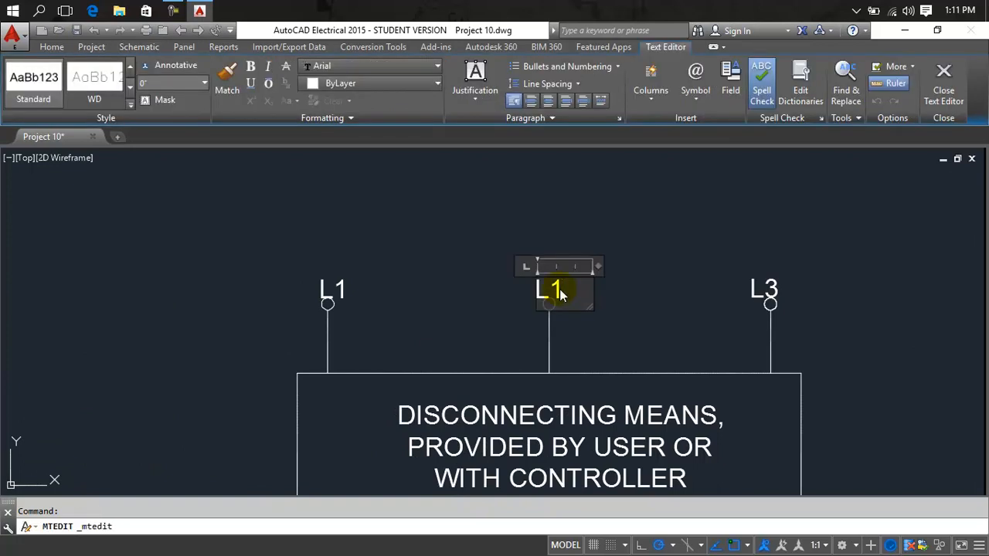
pyautogui.write('2')
pyautogui.click(623, 322)
pyautogui.scroll(-6, 466, 298)
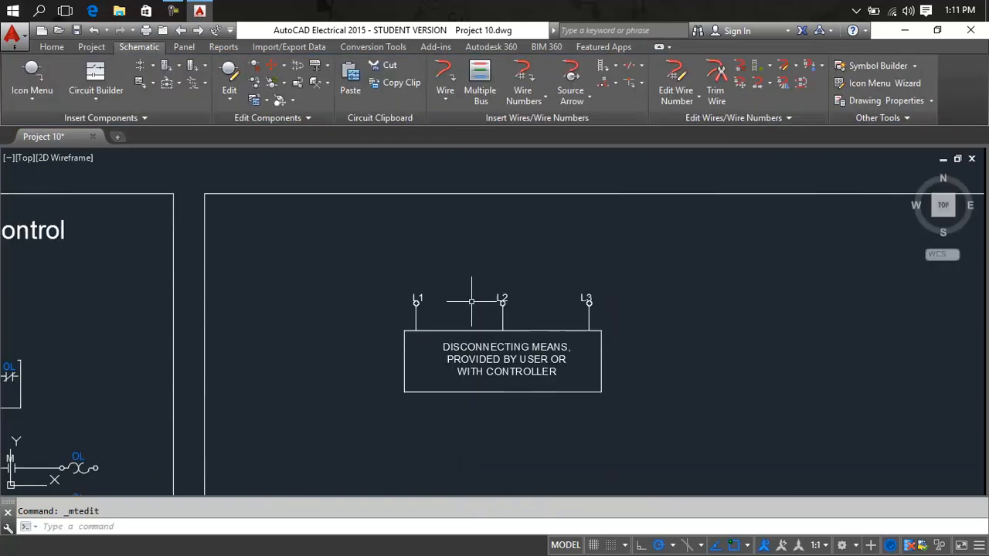
pyautogui.scroll(-2, 629, 302)
pyautogui.moveTo(592, 302)
pyautogui.mouseDown(button='middle')
pyautogui.moveTo(519, 302)
pyautogui.moveTo(587, 293)
pyautogui.moveTo(722, 302)
pyautogui.moveTo(625, 309)
pyautogui.mouseUp(button='middle')
pyautogui.scroll(4, 517, 300)
pyautogui.scroll(-2, 720, 305)
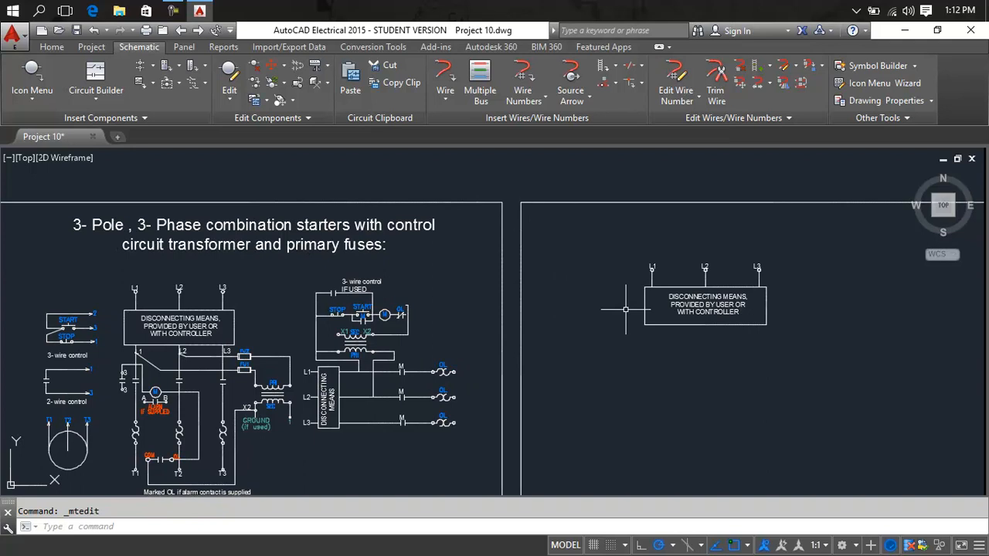
pyautogui.scroll(4, 625, 309)
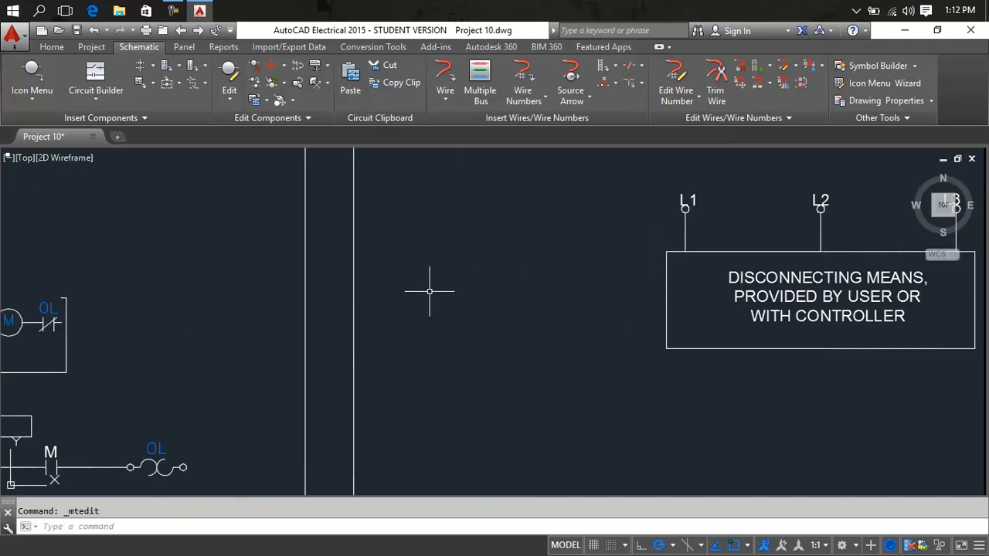
pyautogui.write('l')
pyautogui.press('Return')
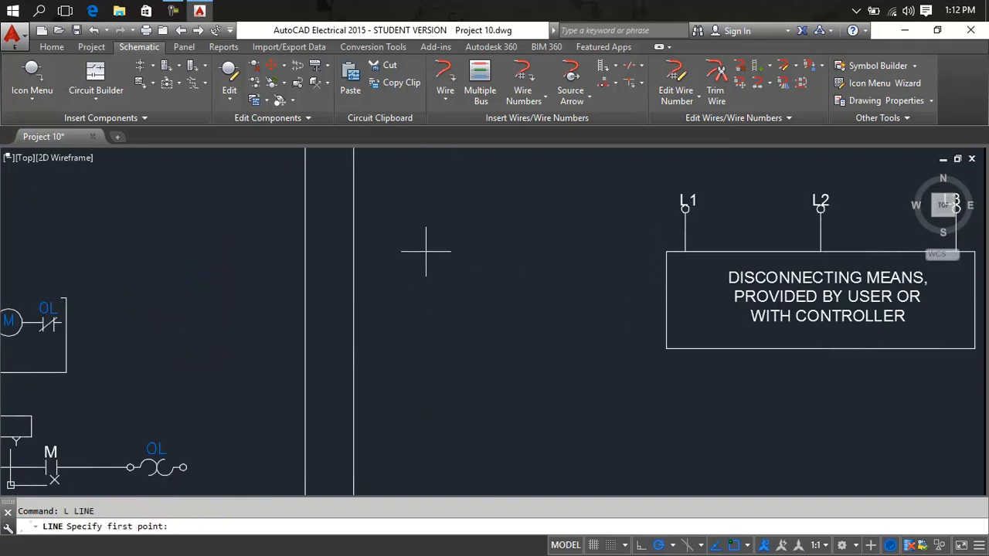
pyautogui.press('Escape')
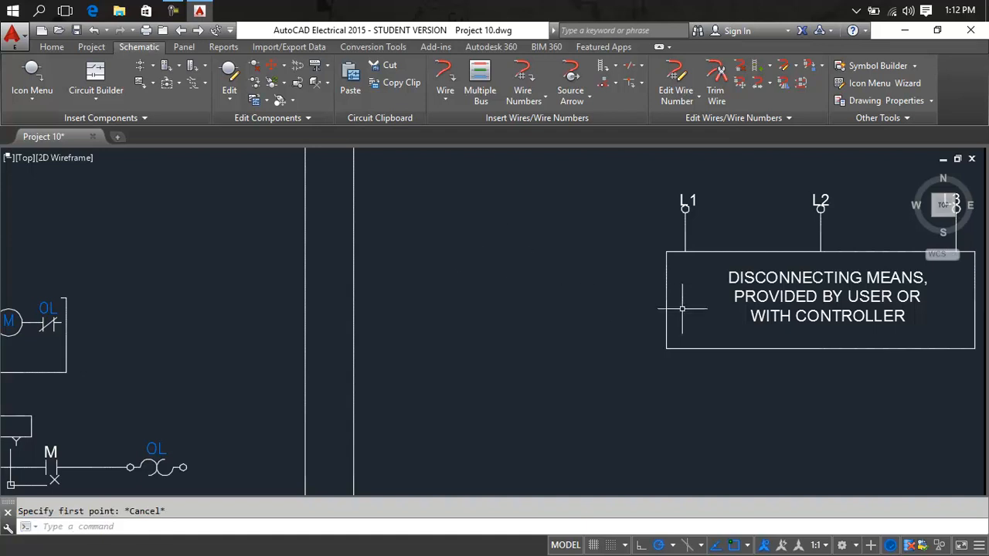
# - Draw a line along the left edge of the copied frame's disconnecting means block, from its upper corner to its lower corner
pyautogui.write('l')
pyautogui.press('Return')
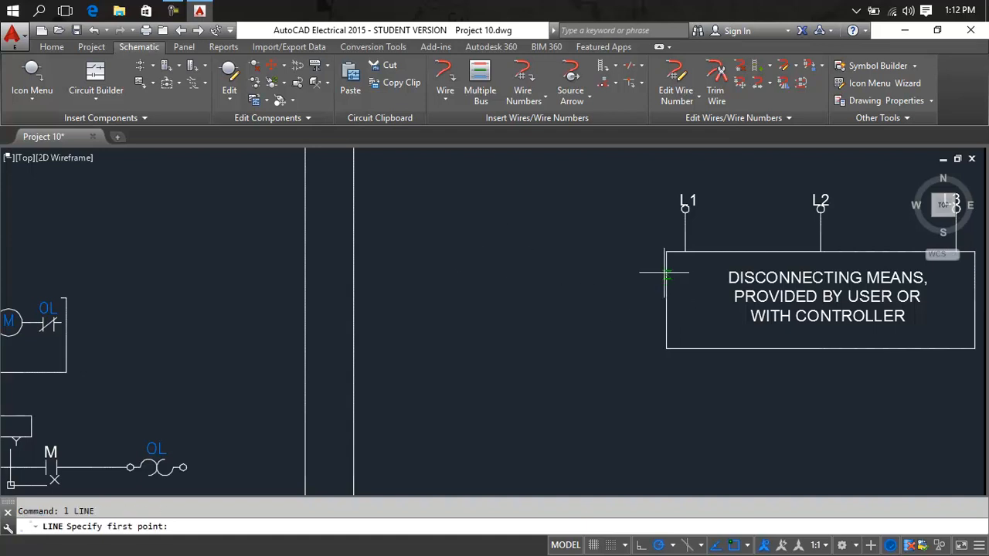
pyautogui.click(666, 251)
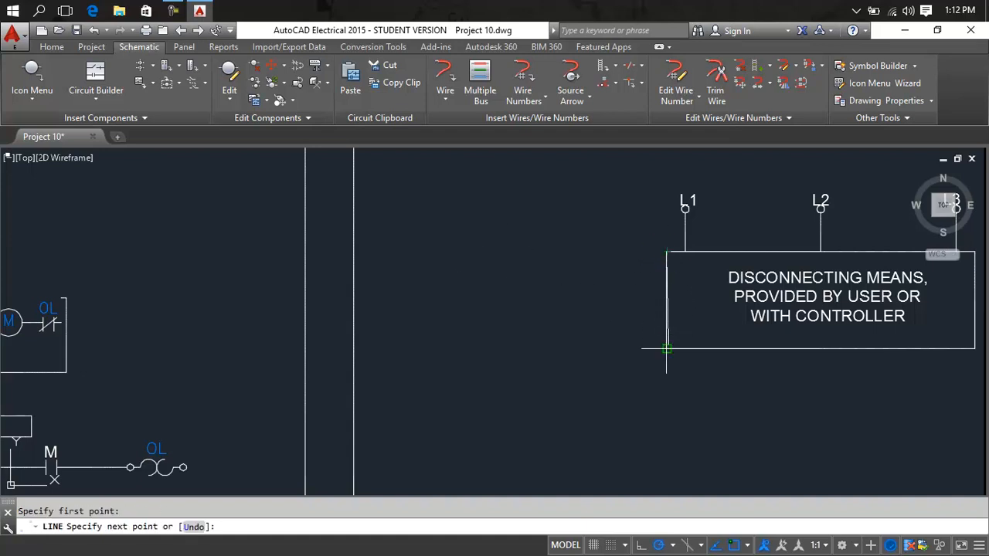
pyautogui.click(666, 348)
pyautogui.press('Escape')
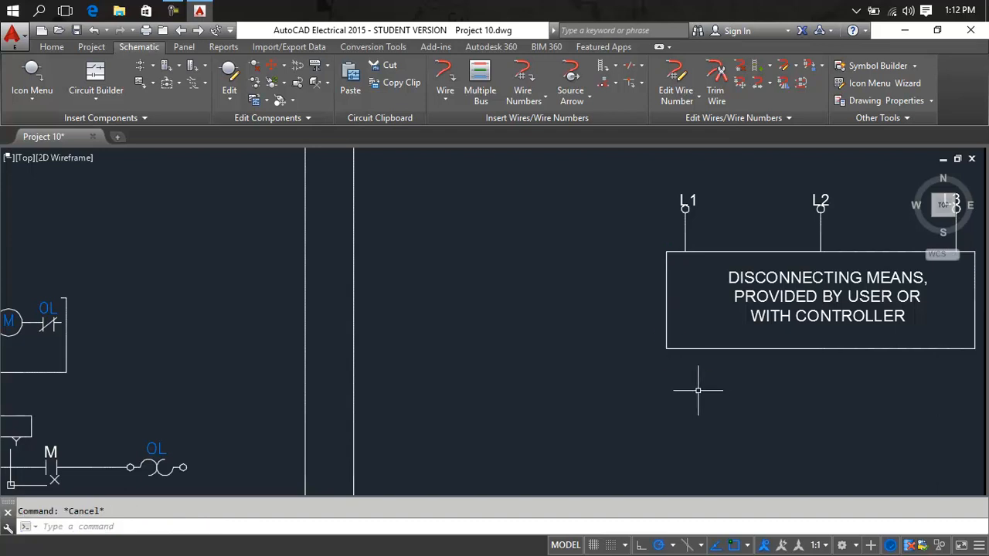
# - Move the new vertical line horizontally into the empty space between the frame's left border and the disconnecting means block
pyautogui.write('m')
pyautogui.press('Return')
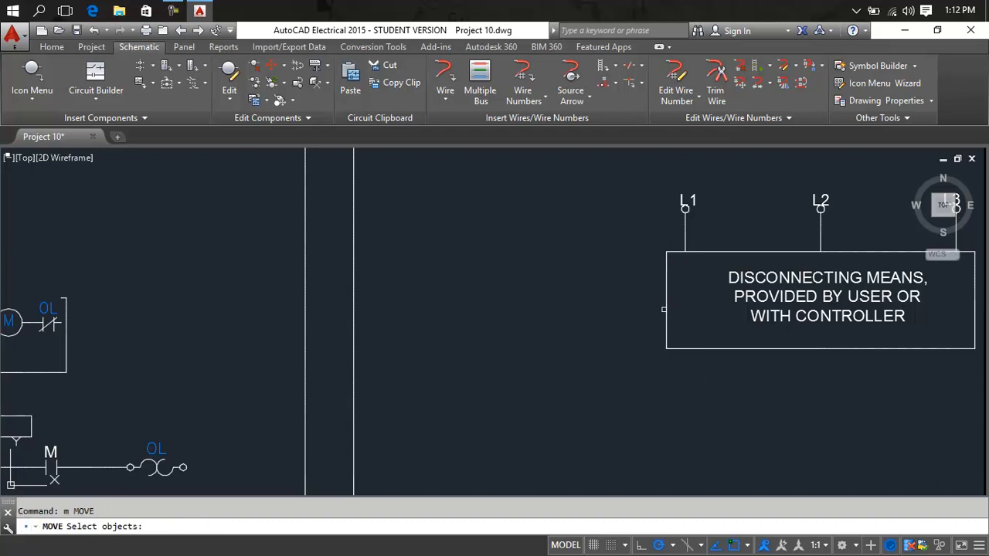
pyautogui.click(666, 306)
pyautogui.press('Return')
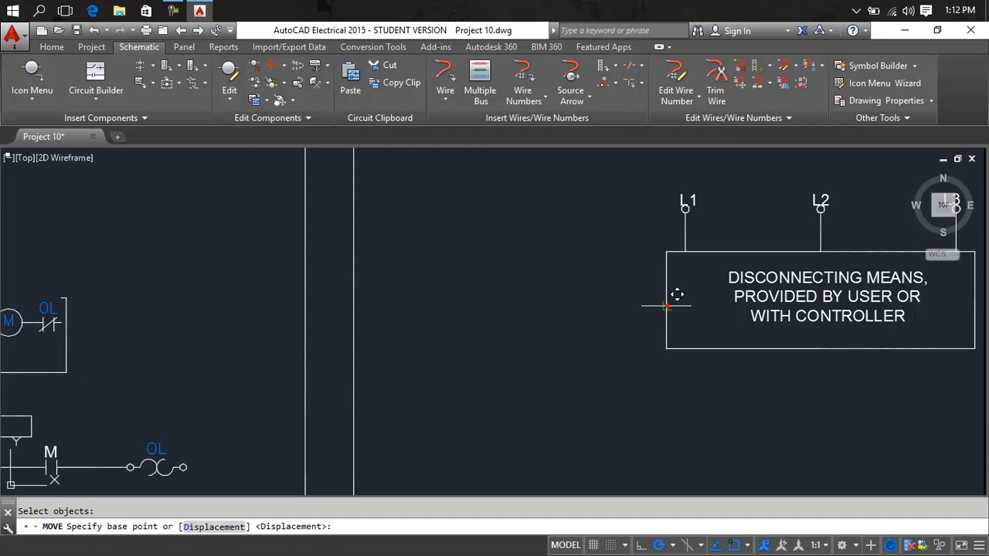
pyautogui.click(666, 307)
pyautogui.click(446, 307)
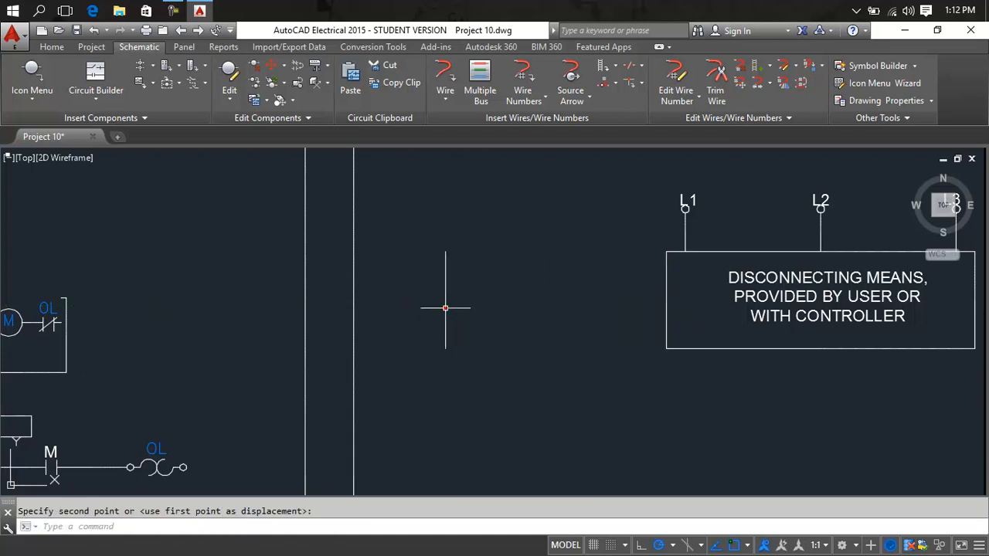
pyautogui.press('Escape')
pyautogui.scroll(-2, 541, 328)
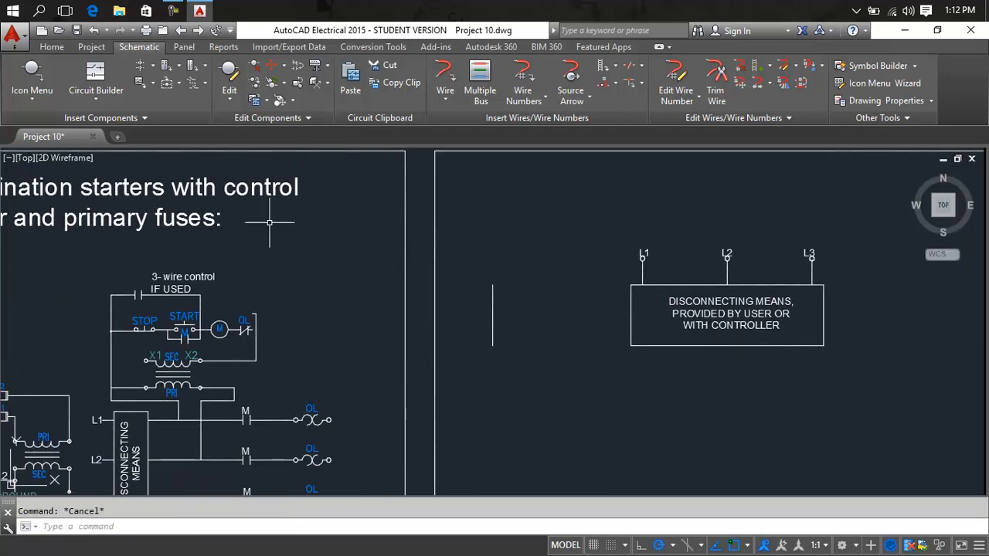
pyautogui.click(486, 89)
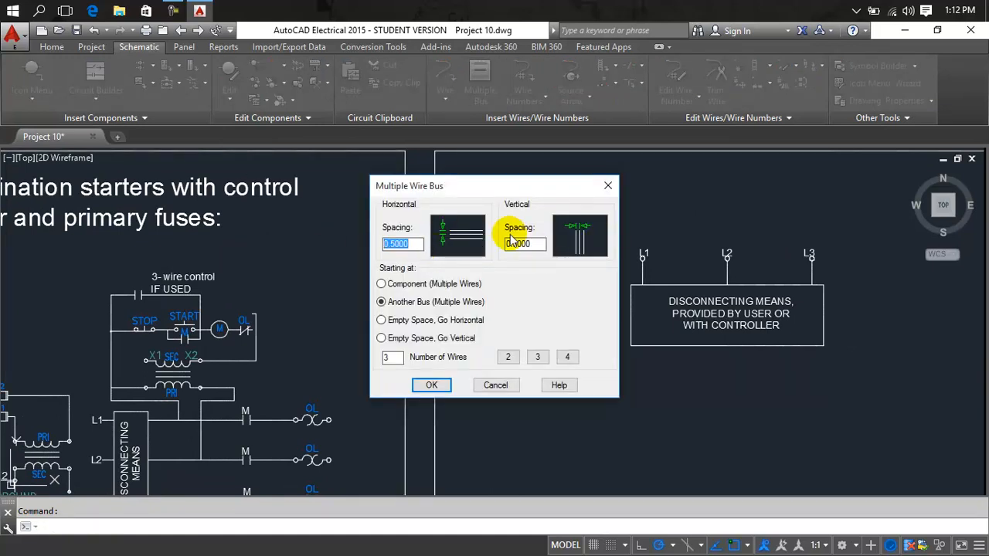
pyautogui.click(608, 188)
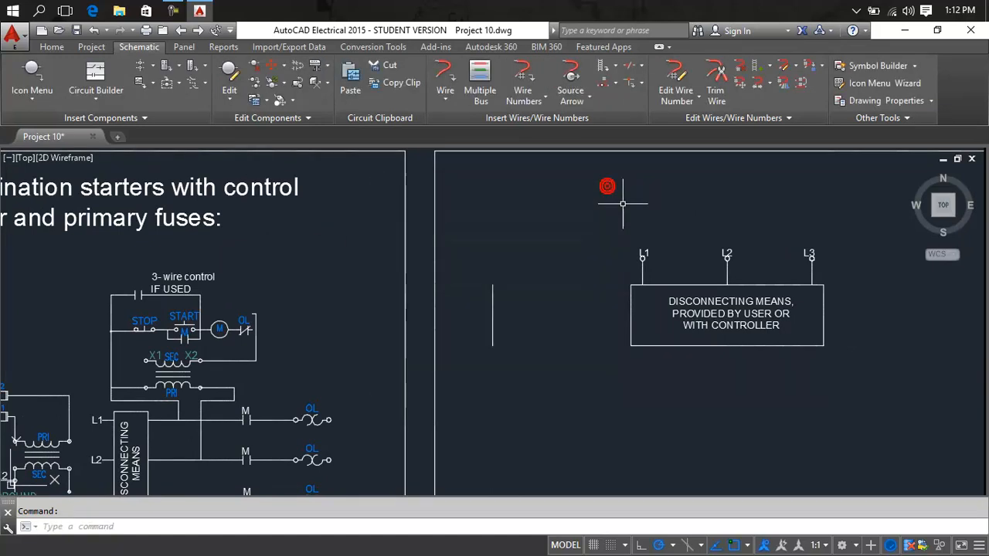
# - Draw a horizontal line to the right from the upper end of the vertical line, stopping short of the block
pyautogui.scroll(4, 509, 290)
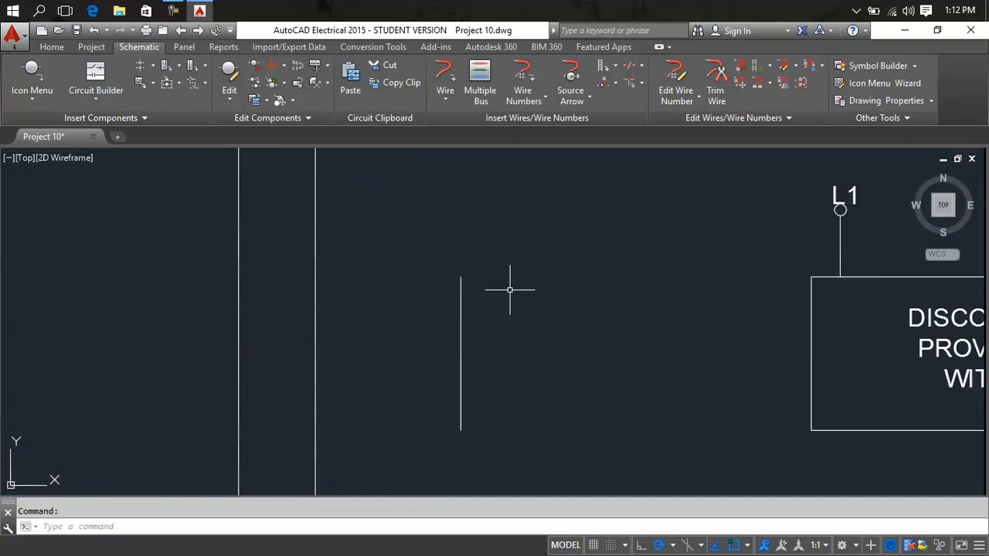
pyautogui.write('l')
pyautogui.press('Return')
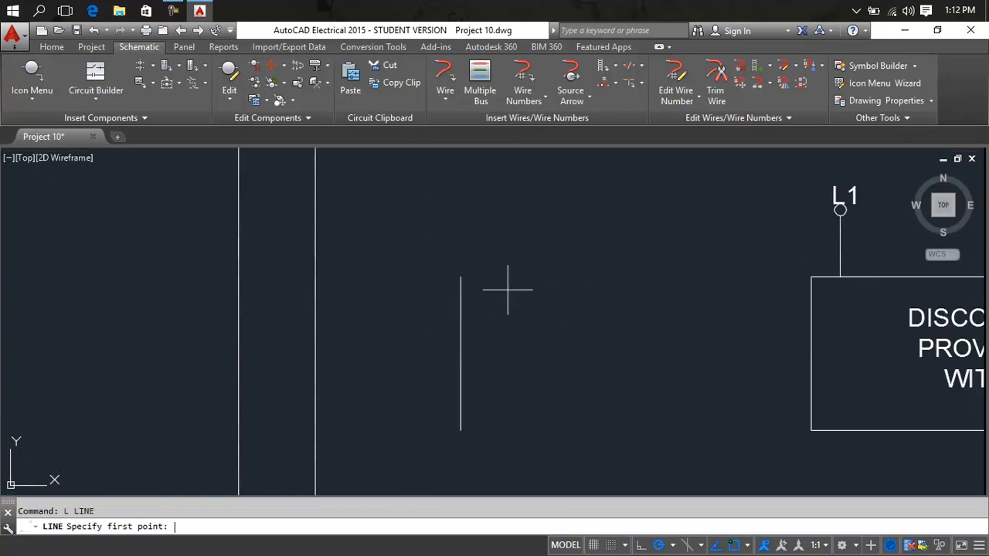
pyautogui.click(460, 277)
pyautogui.click(661, 276)
pyautogui.press('Return')
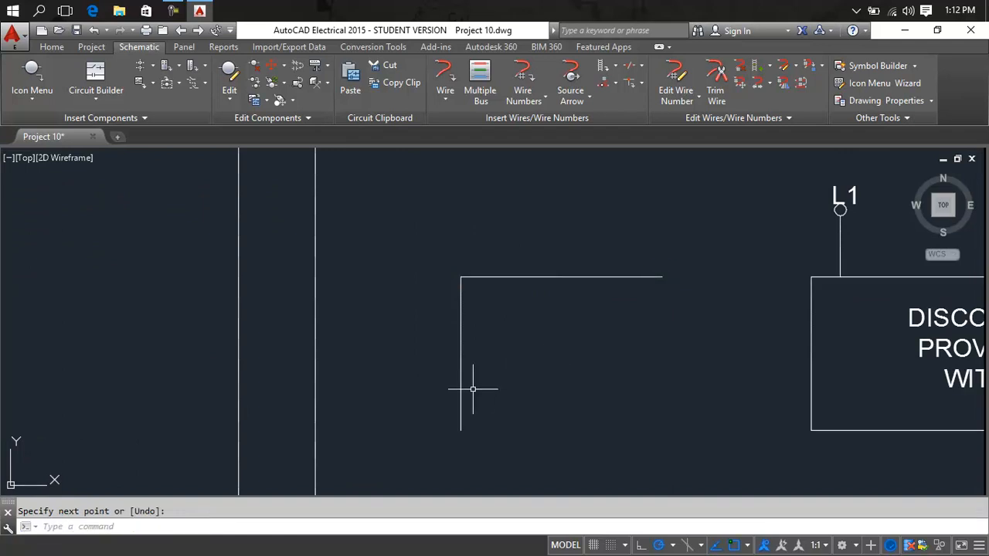
# - Draw a horizontal line to the right from the vertical line's midpoint, reaching slightly beyond the upper line
pyautogui.write('l')
pyautogui.press('Return')
pyautogui.click(460, 354)
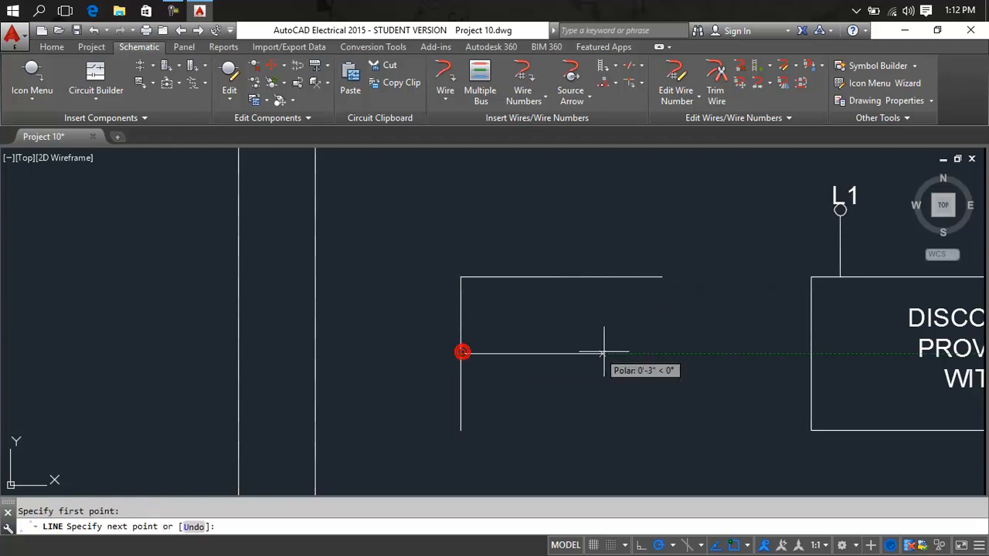
pyautogui.click(711, 354)
pyautogui.press('Return')
# - Draw a third horizontal line to the right from the vertical line's lower end, reaching beyond the middle line
pyautogui.press('Return')
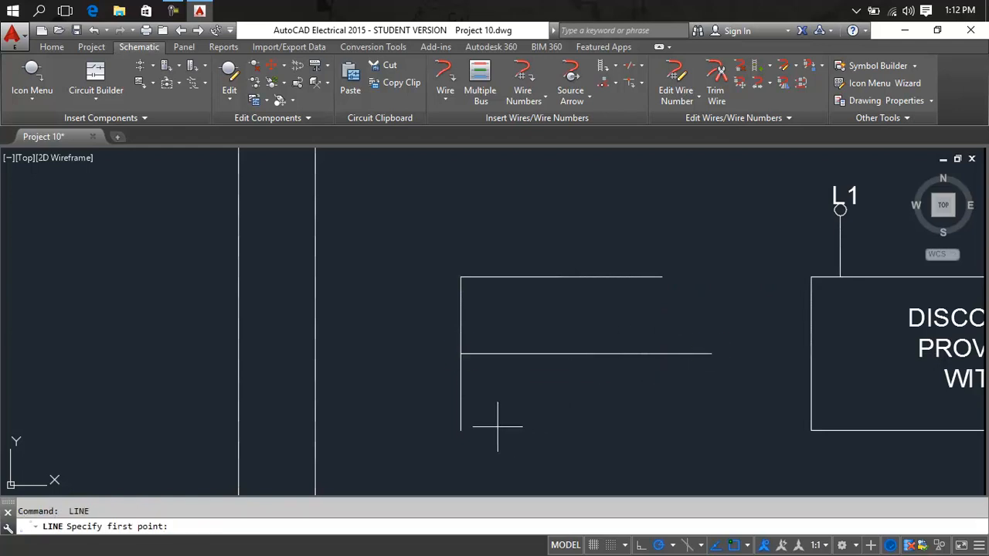
pyautogui.click(461, 430)
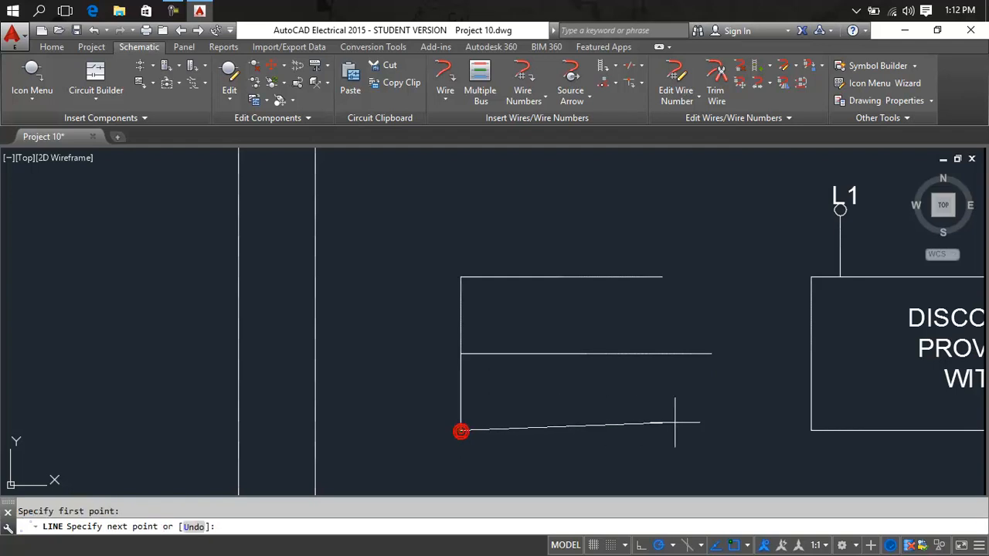
pyautogui.click(754, 429)
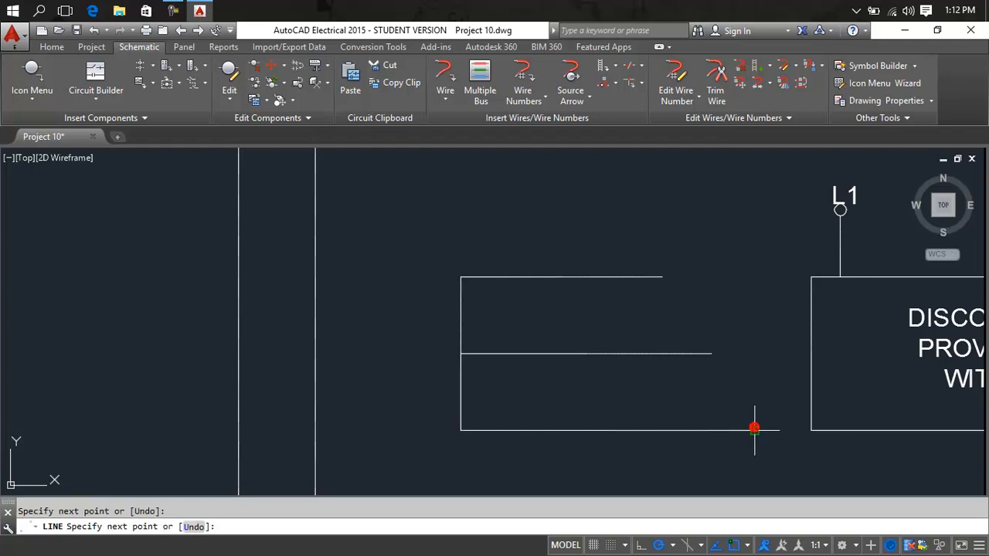
pyautogui.press('Return')
# - Lengthen the upper horizontal line by drawing a short collinear line from its right end, almost level with the middle line's end
pyautogui.scroll(-2, 764, 447)
pyautogui.moveTo(765, 439); pyautogui.dragTo(824, 366, button='middle')
pyautogui.scroll(-2, 729, 379)
pyautogui.moveTo(749, 380)
pyautogui.mouseDown(button='middle')
pyautogui.moveTo(791, 364)
pyautogui.moveTo(594, 358)
pyautogui.mouseUp(button='middle')
pyautogui.scroll(4, 608, 338)
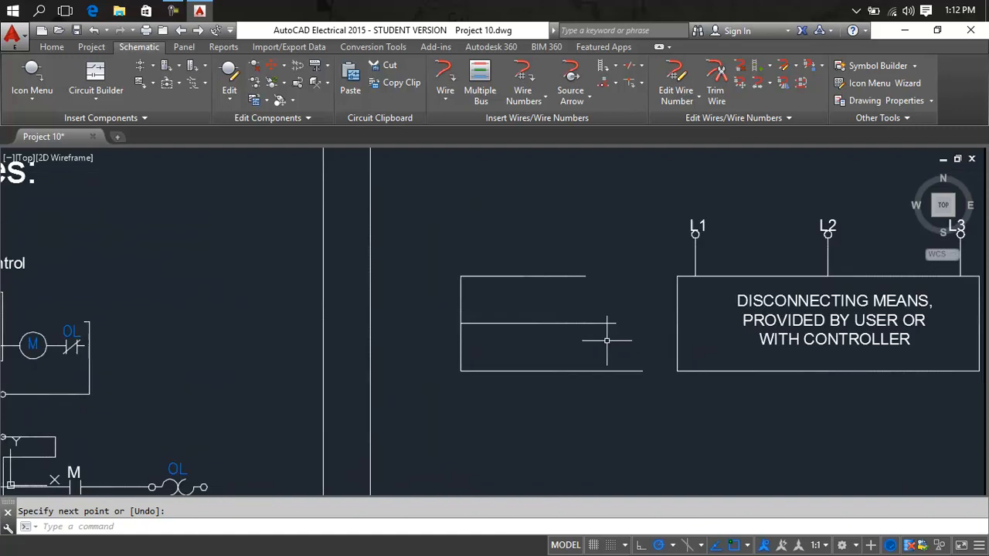
pyautogui.press('Return')
pyautogui.click(553, 239)
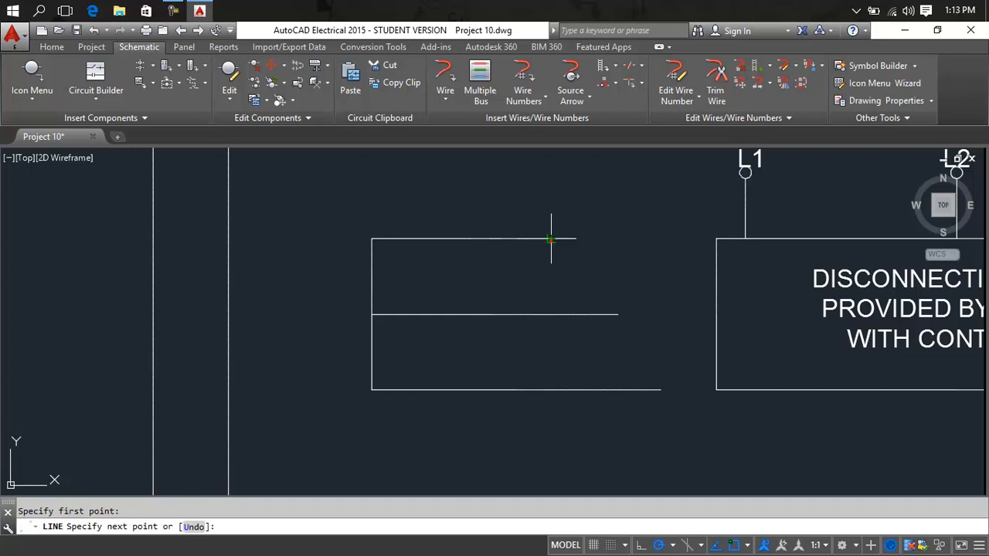
pyautogui.click(612, 239)
pyautogui.press('Return')
pyautogui.press('Escape')
# - Draw a vertical guide line from the upper line's right end straight down across the middle and lower lines
pyautogui.press('Return')
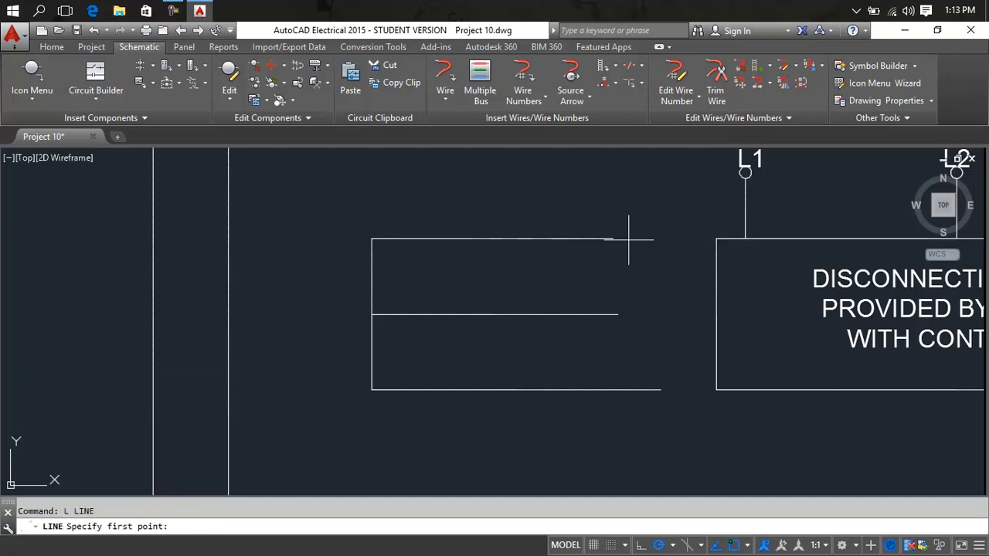
pyautogui.click(613, 238)
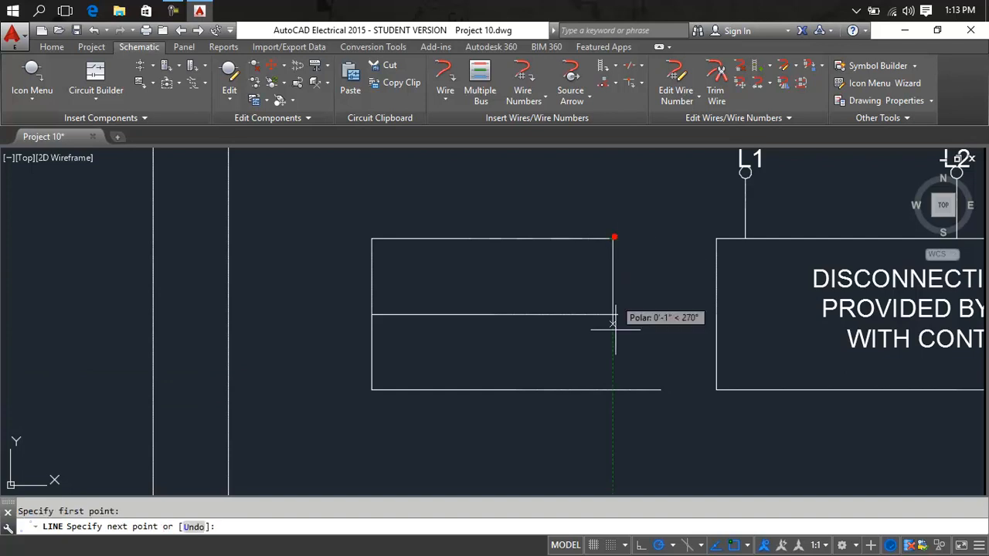
pyautogui.click(613, 426)
pyautogui.press('Escape')
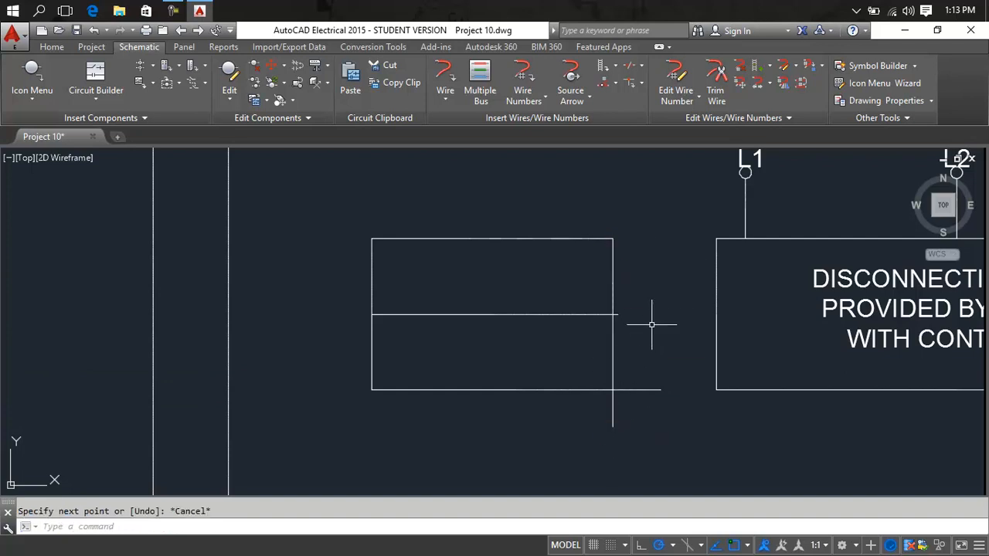
# - Trim everything overhanging where the guide crosses the middle and lower lines, and erase the vertical guide line
pyautogui.press('Escape')
pyautogui.write('te cor')
pyautogui.press('Return')
pyautogui.press('Return')
pyautogui.click(643, 289)
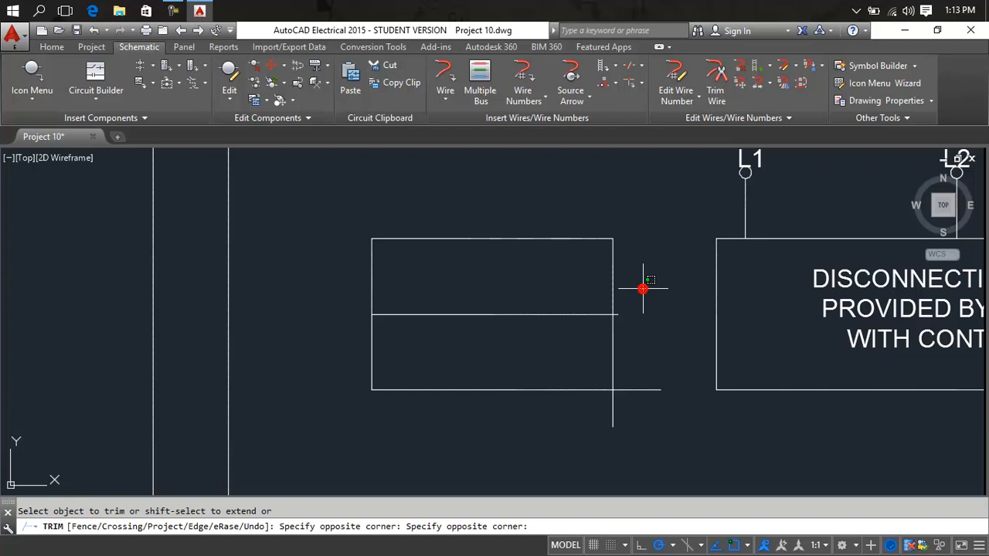
pyautogui.click(612, 342)
pyautogui.click(638, 408)
pyautogui.click(586, 413)
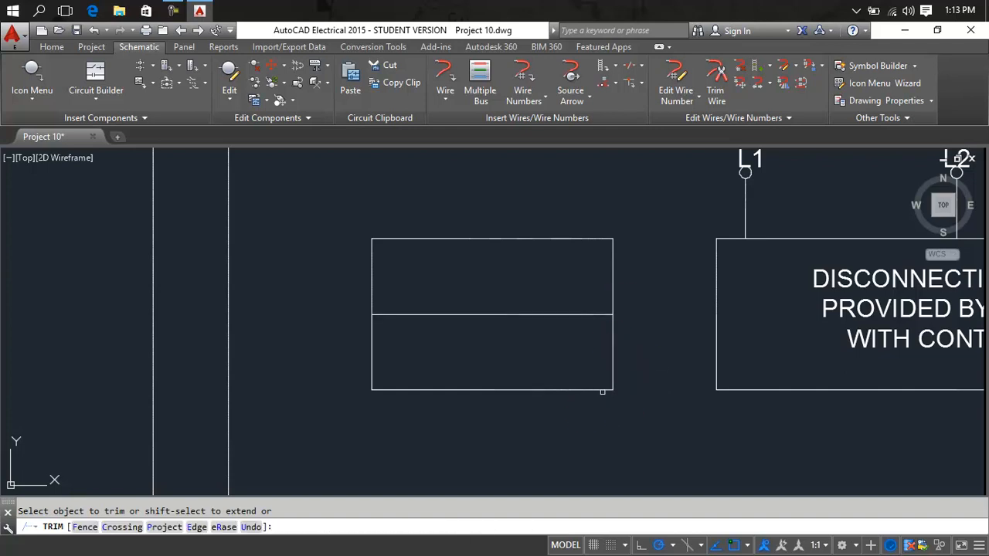
pyautogui.press('Escape')
pyautogui.click(613, 375)
pyautogui.press('Delete')
# - Examine the 3-wire control circuit with its START and STOP push buttons in the original schematic
pyautogui.scroll(-4, 615, 375)
pyautogui.moveTo(614, 375)
pyautogui.mouseDown(button='middle')
pyautogui.moveTo(778, 352)
pyautogui.moveTo(966, 280)
pyautogui.mouseUp(button='middle')
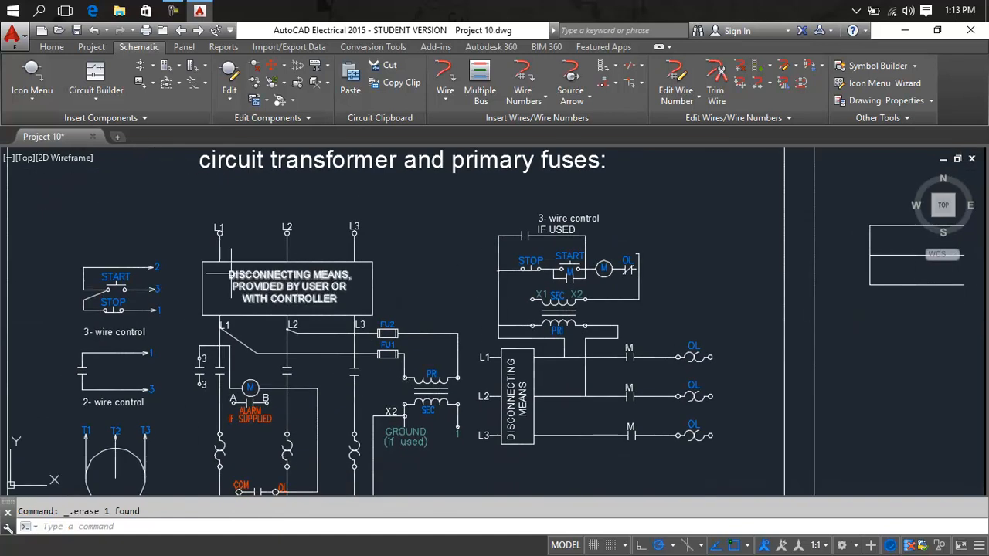
pyautogui.scroll(6, 133, 272)
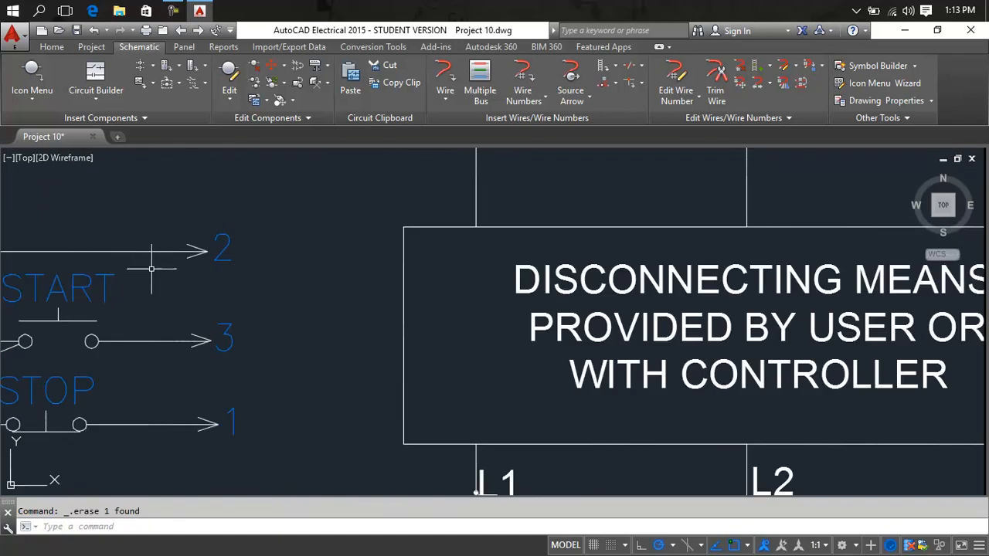
pyautogui.scroll(-6, 282, 258)
pyautogui.moveTo(386, 249); pyautogui.dragTo(199, 313, button='middle')
pyautogui.moveTo(407, 307); pyautogui.dragTo(445, 306, button='middle')
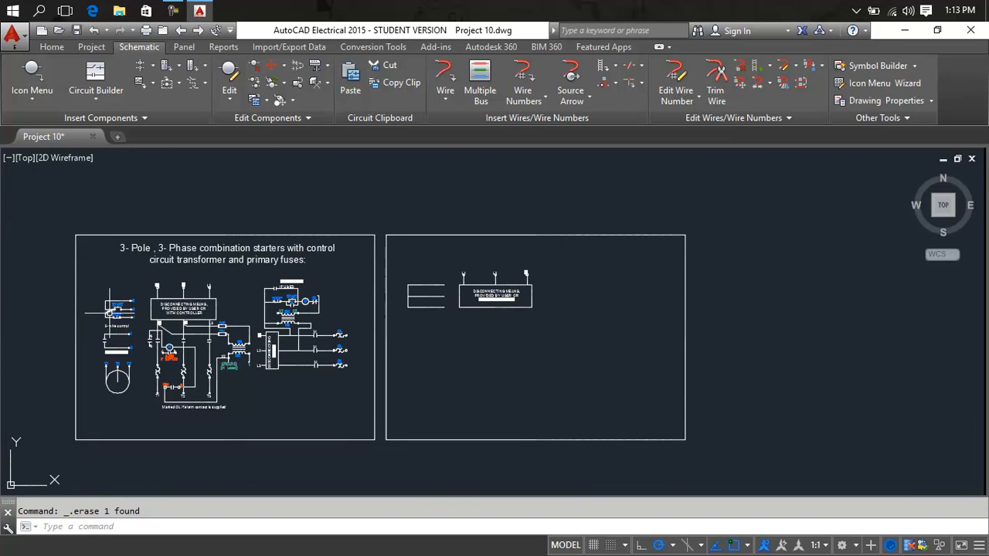
pyautogui.scroll(6, 109, 312)
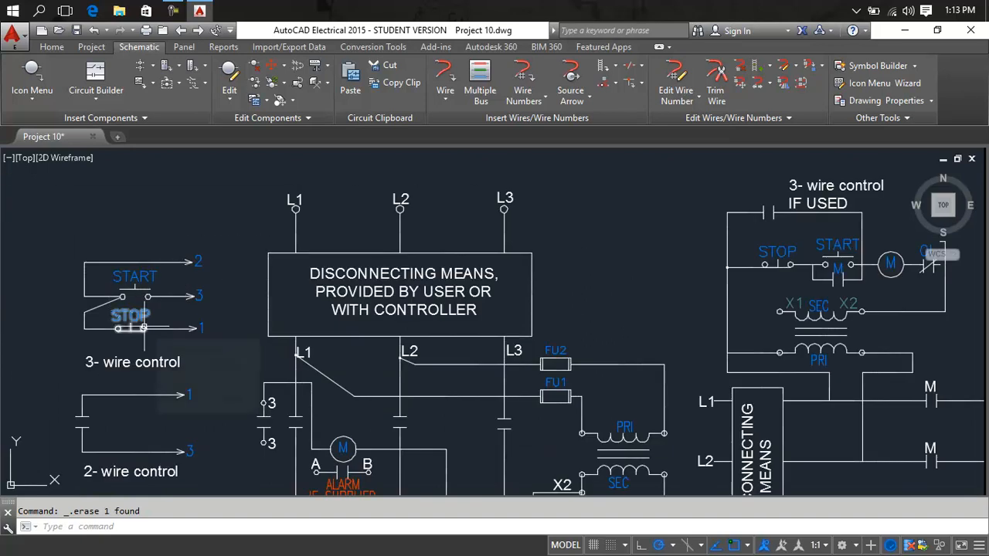
pyautogui.scroll(-4, 399, 356)
pyautogui.moveTo(560, 356)
pyautogui.mouseDown(button='middle')
pyautogui.moveTo(501, 352)
pyautogui.moveTo(404, 312)
pyautogui.mouseUp(button='middle')
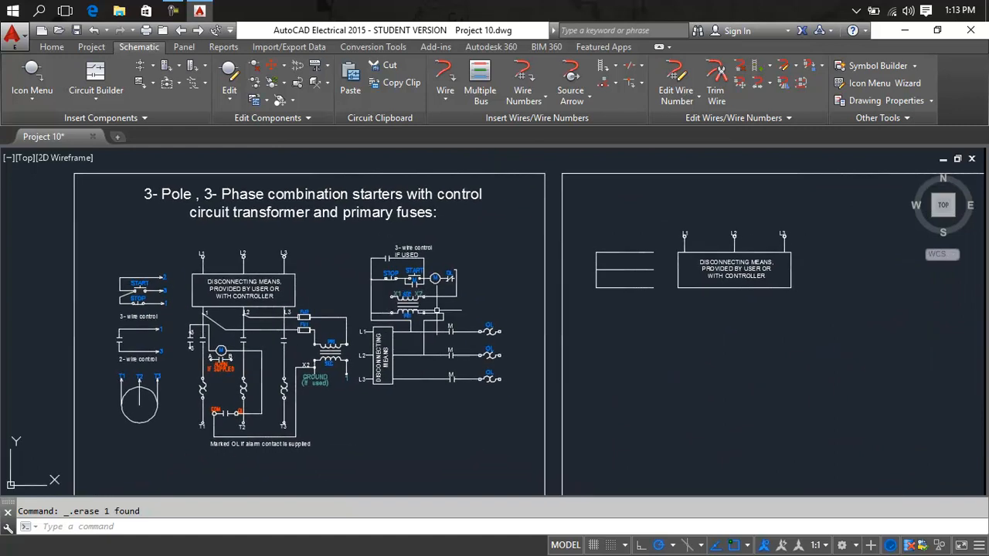
# - Insert a normally open push button near the centre of the middle horizontal line in the copied frame
pyautogui.scroll(6, 627, 276)
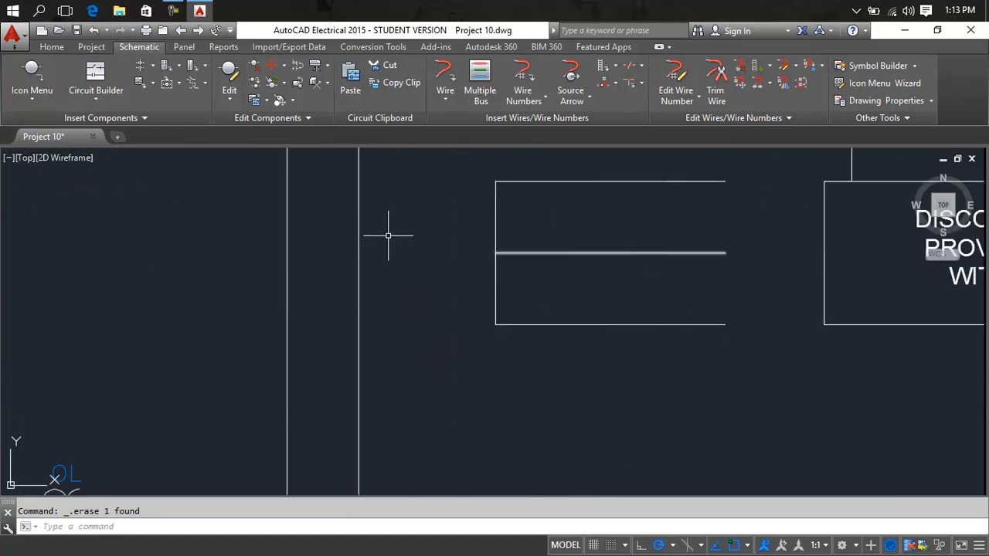
pyautogui.click(31, 77)
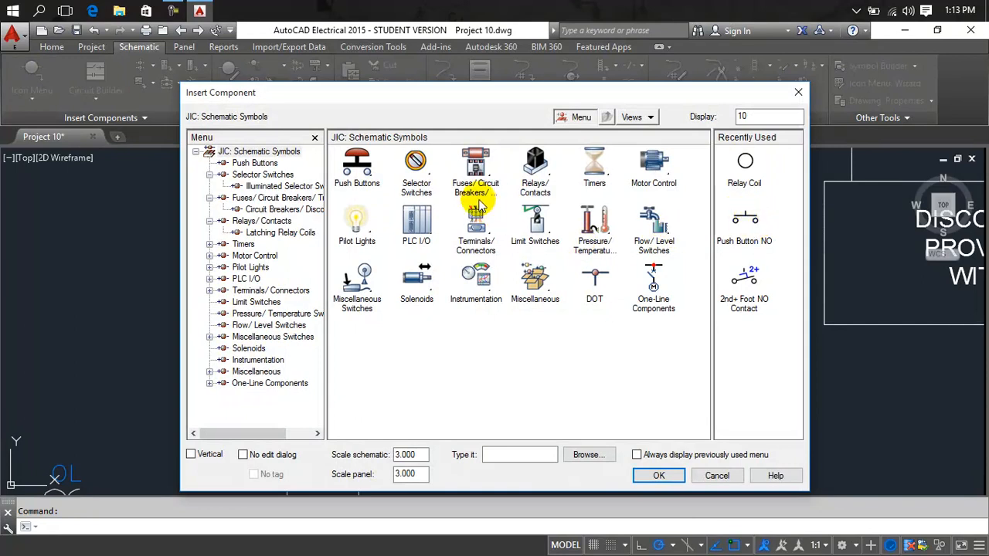
pyautogui.click(362, 166)
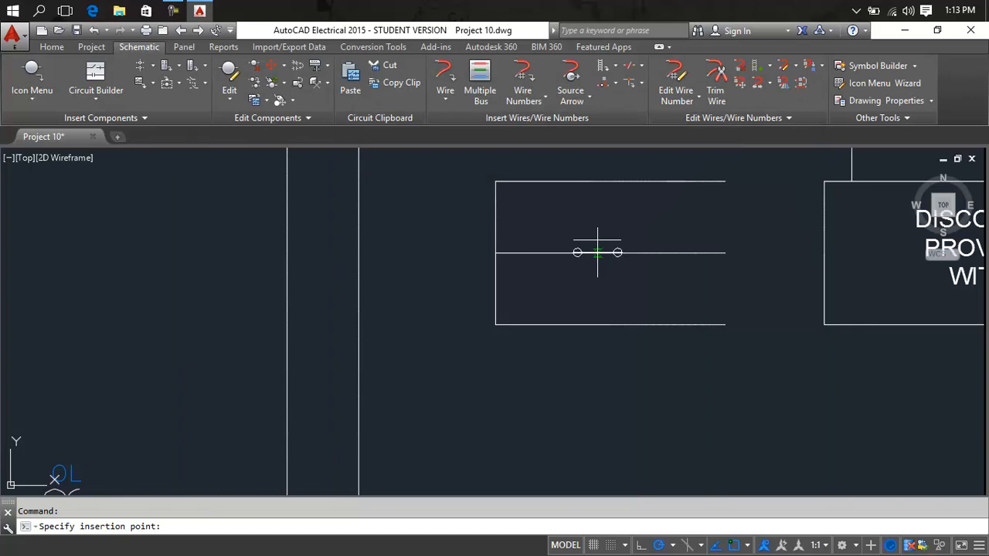
pyautogui.scroll(4, 602, 258)
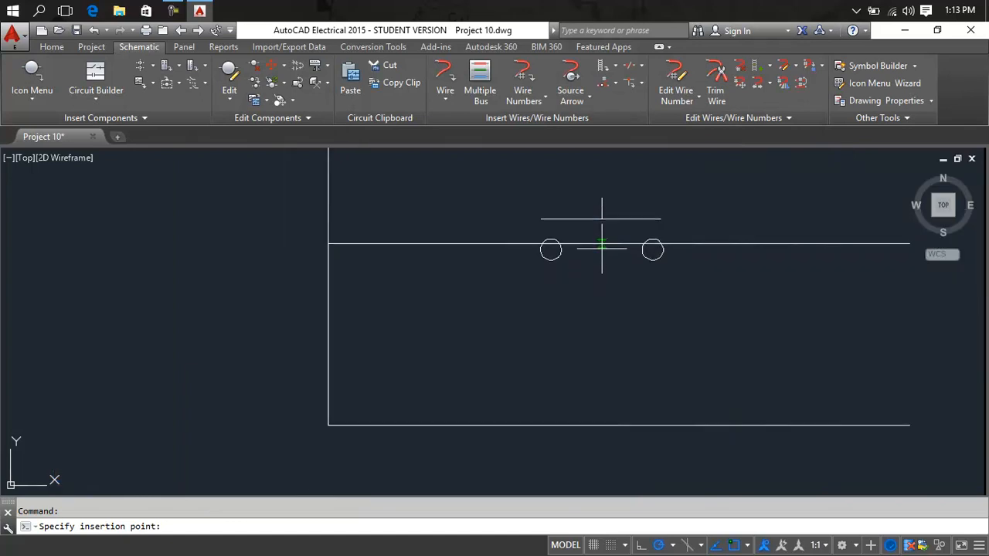
pyautogui.scroll(-4, 579, 266)
pyautogui.scroll(2, 579, 266)
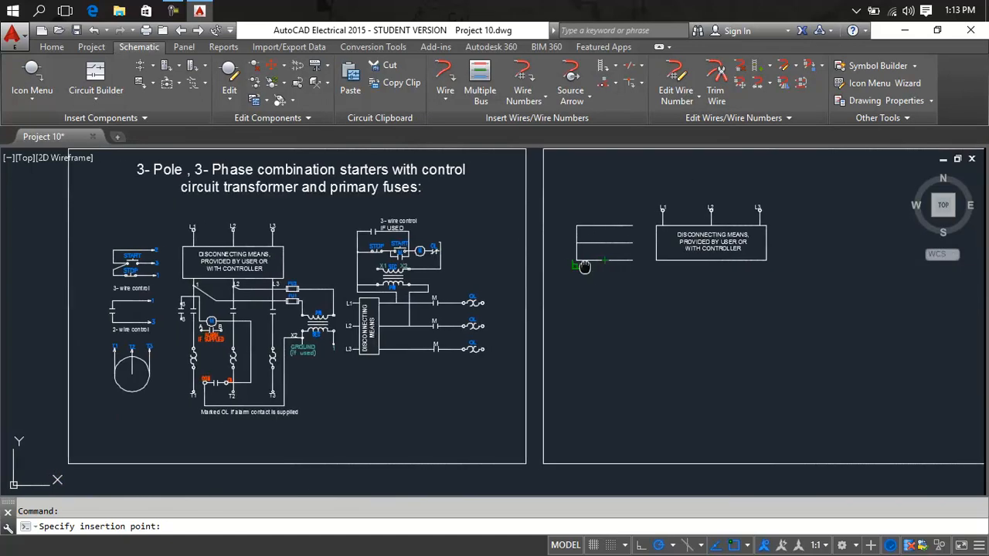
pyautogui.scroll(3, 580, 266)
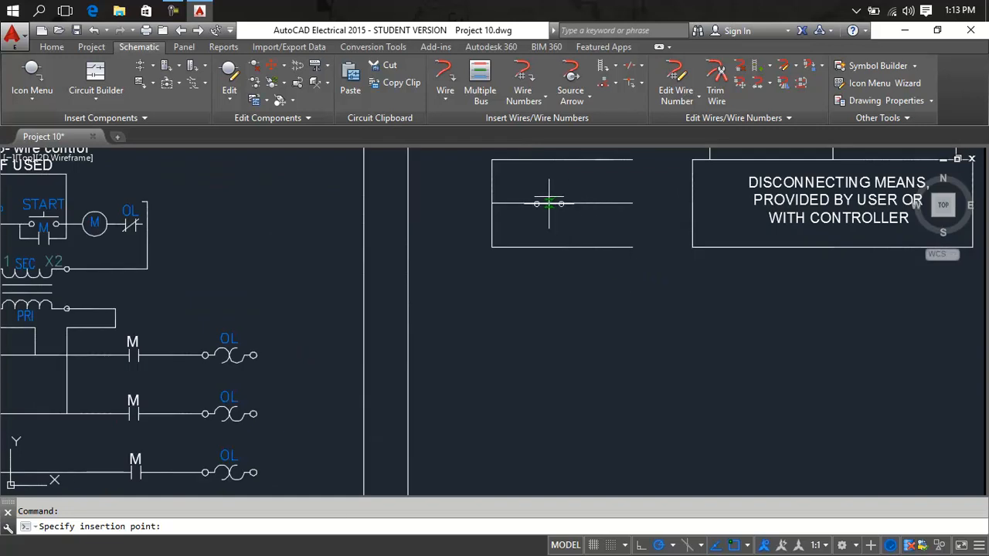
pyautogui.click(564, 203)
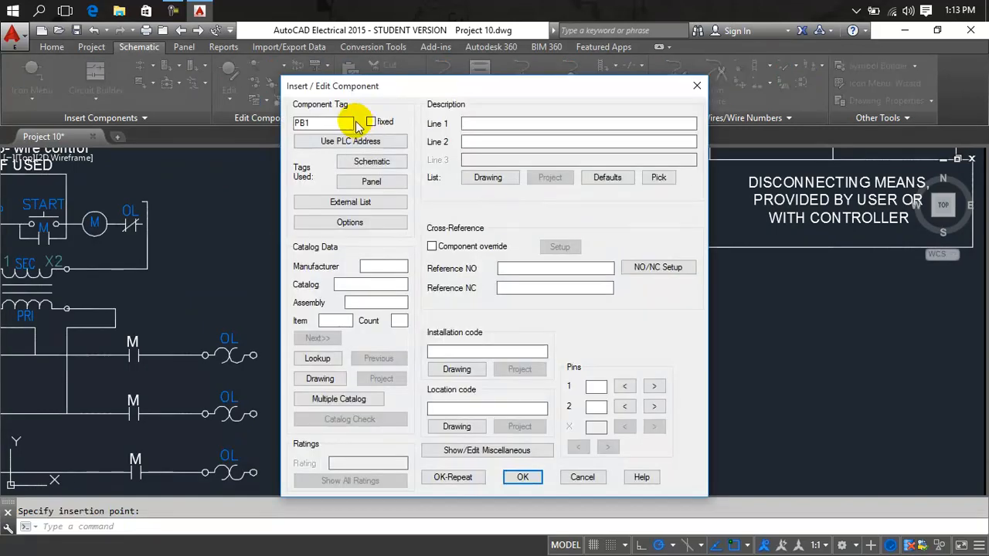
# - Set the component tag of the normally open push button to START and accept the component data
pyautogui.write('sta')
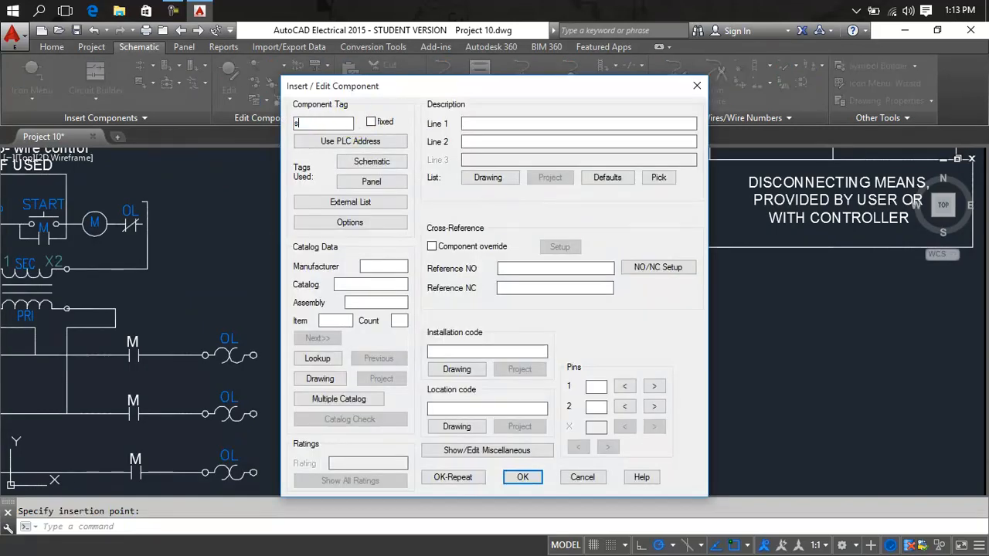
pyautogui.press('BackSpace')
pyautogui.press('BackSpace')
pyautogui.press('BackSpace')
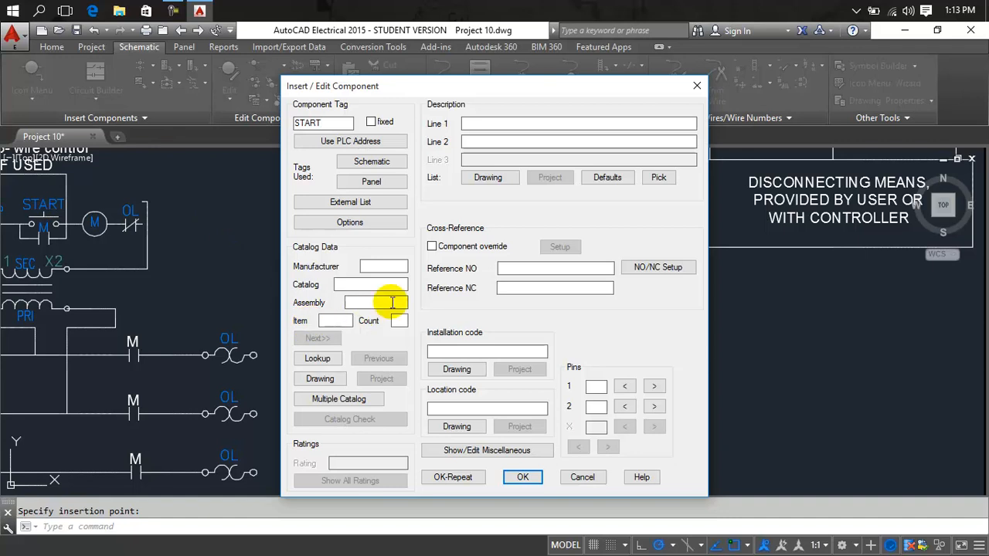
pyautogui.click(520, 474)
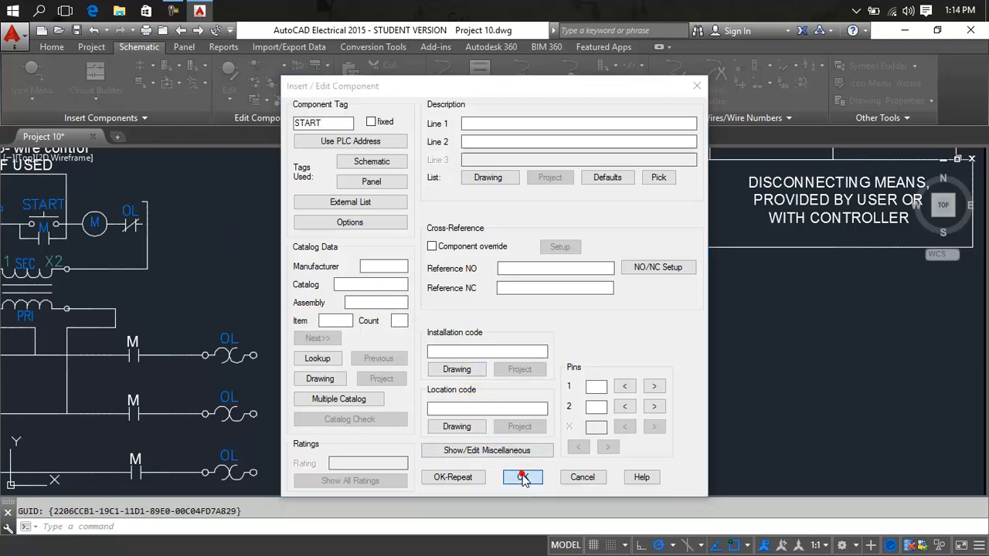
# - Insert a normally closed push button on the lower horizontal line, directly below the START button
pyautogui.scroll(-2, 588, 258)
pyautogui.scroll(-3, 588, 258)
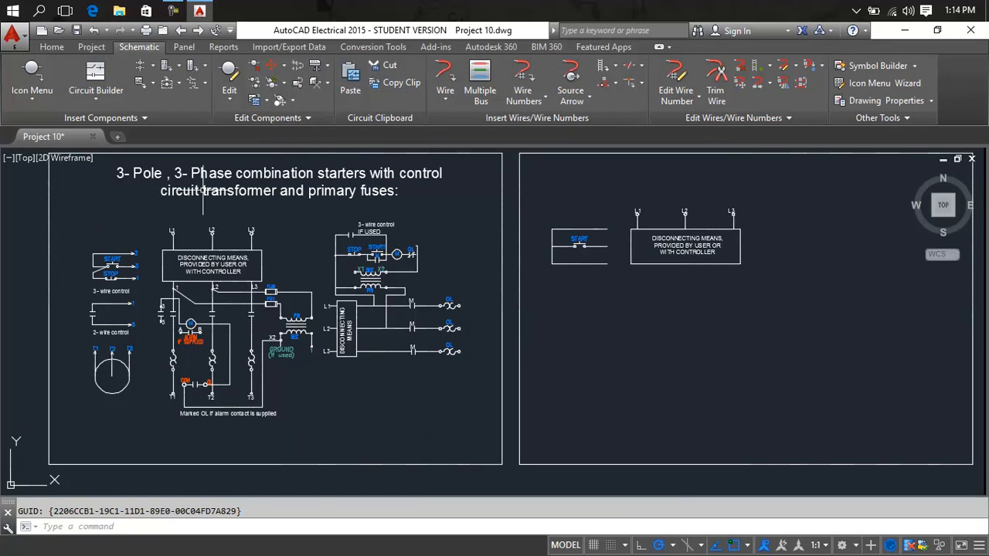
pyautogui.click(32, 75)
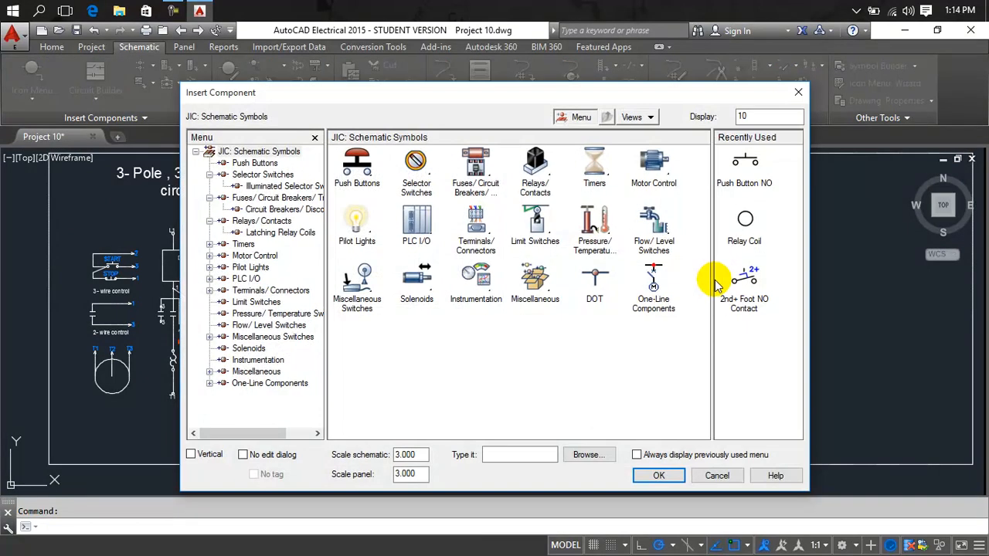
pyautogui.click(375, 185)
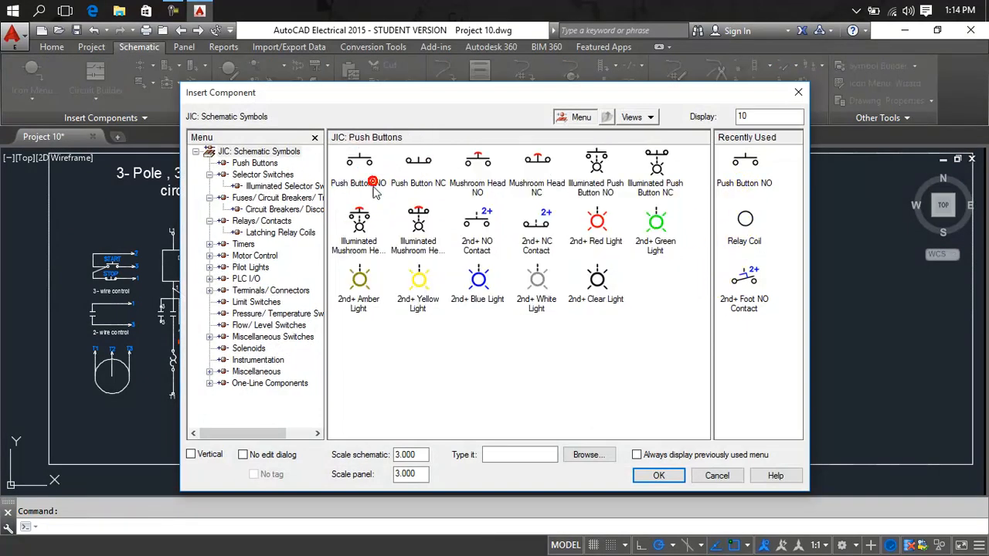
pyautogui.click(418, 175)
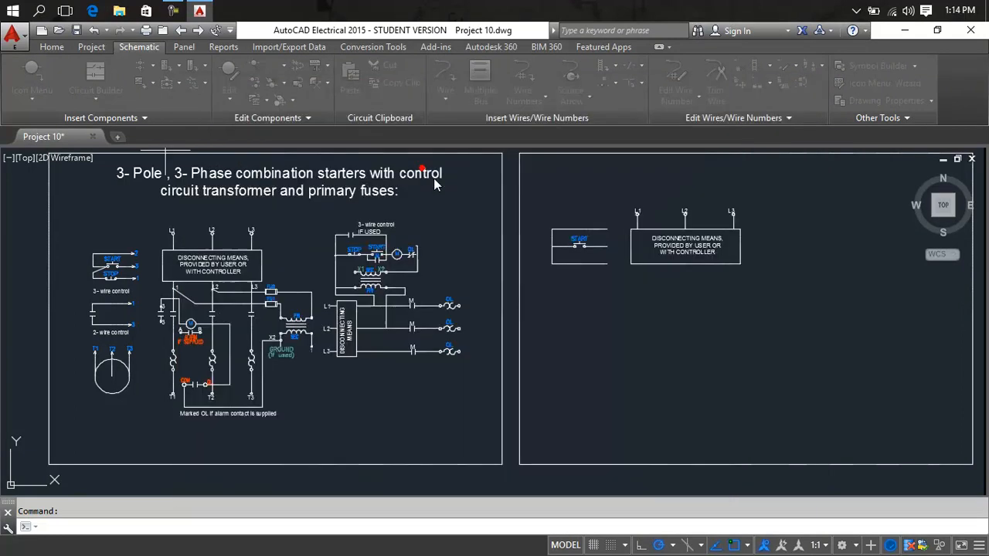
pyautogui.scroll(4, 581, 263)
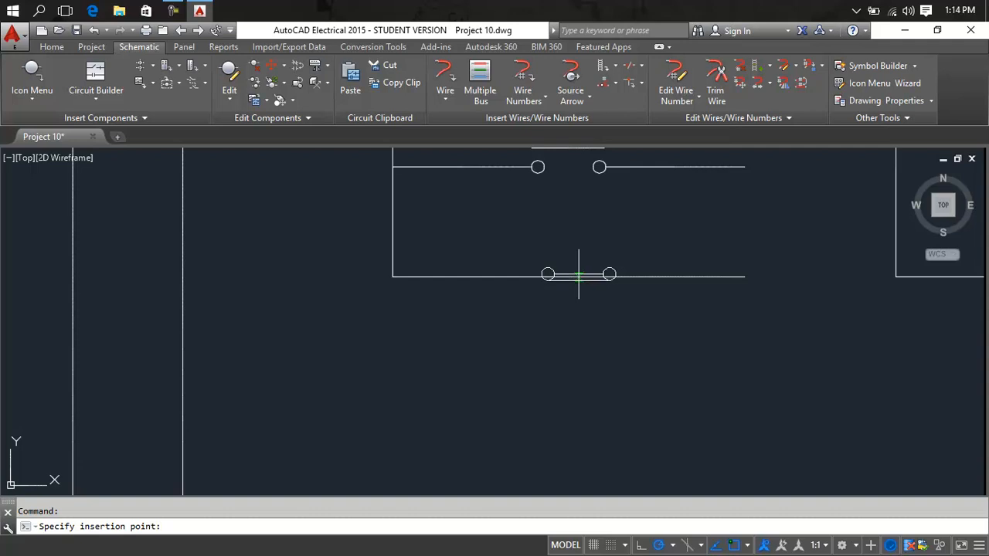
pyautogui.click(568, 277)
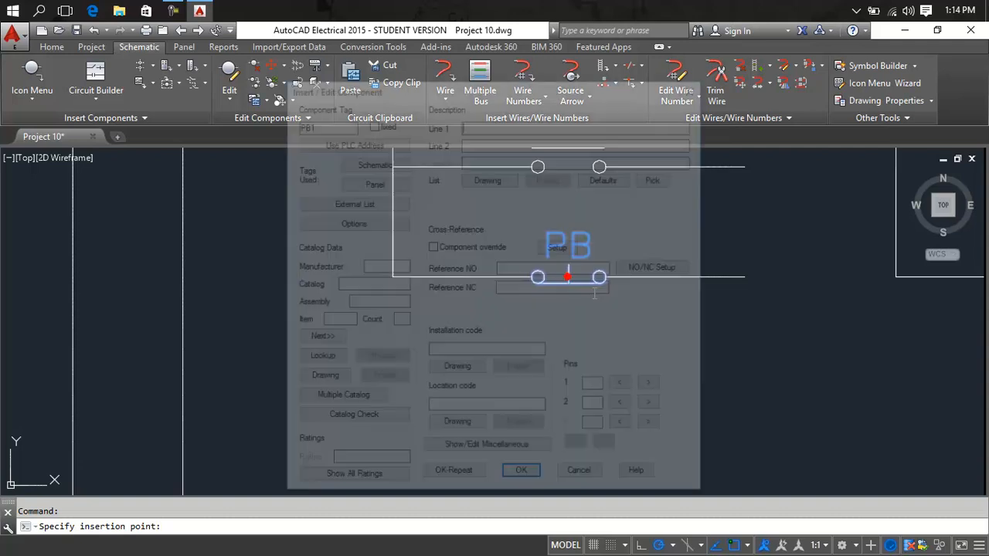
# - Set the component tag of the normally closed push button to STOP and accept the component data
pyautogui.doubleClick(338, 122)
pyautogui.write('STOP')
pyautogui.click(531, 474)
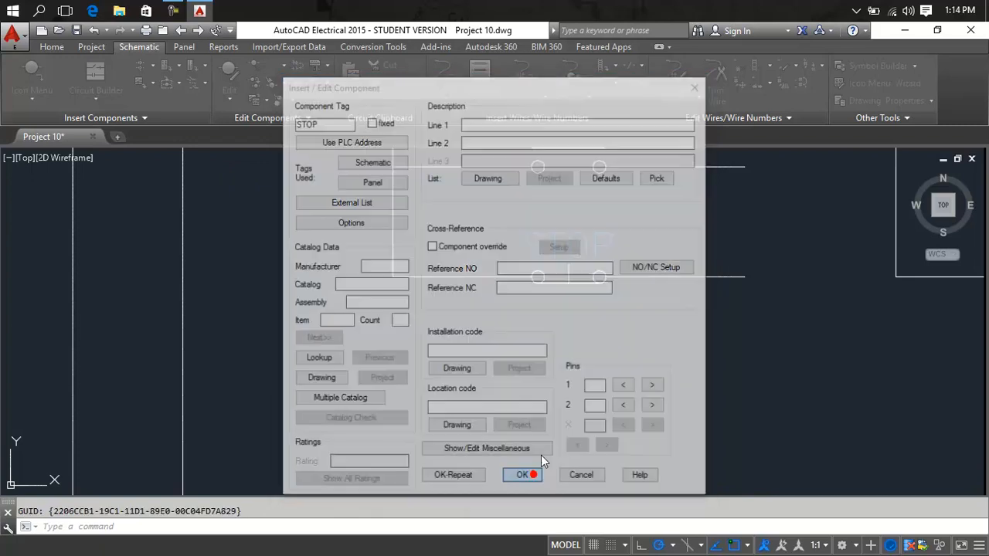
# - Draw a diagonal line from the vertical line's midpoint between the START and STOP rungs up to the START button's nearer terminal, as in the original
pyautogui.scroll(-8, 644, 267)
pyautogui.moveTo(642, 269); pyautogui.dragTo(716, 258, button='middle')
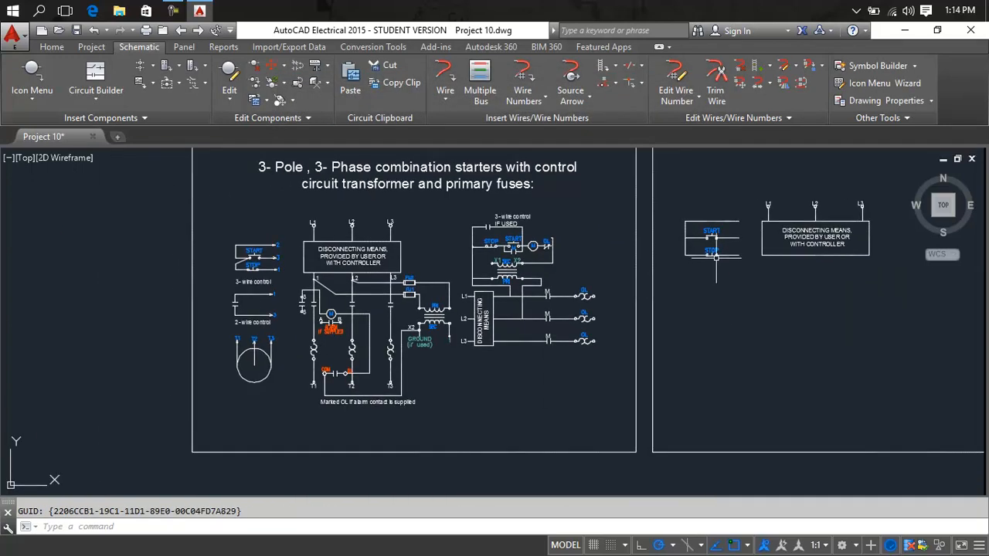
pyautogui.scroll(3, 701, 249)
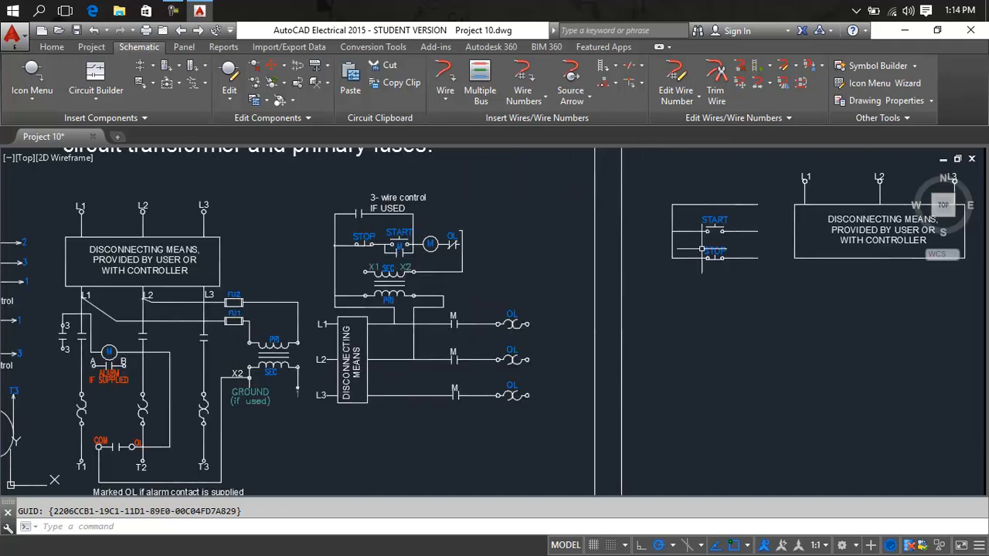
pyautogui.scroll(-3, 702, 249)
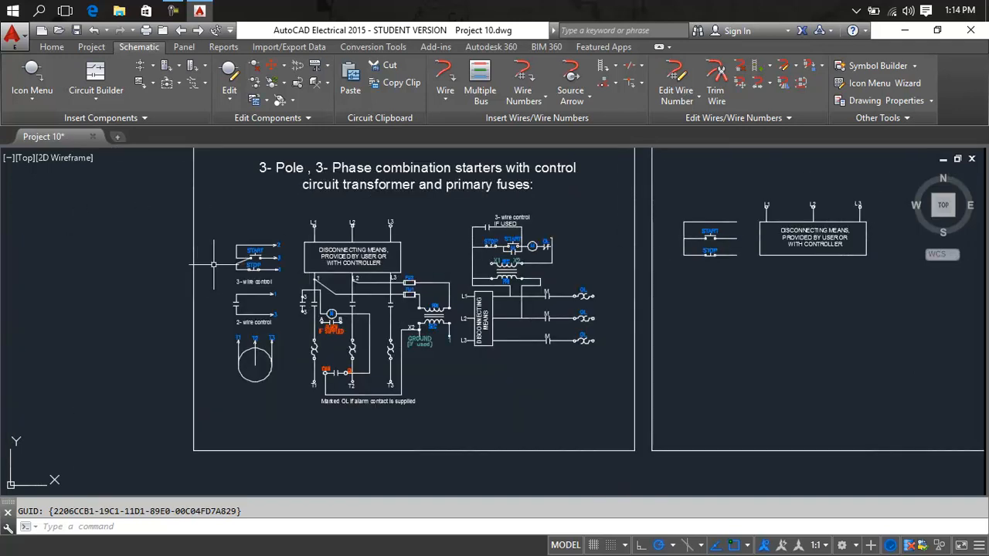
pyautogui.scroll(9, 229, 262)
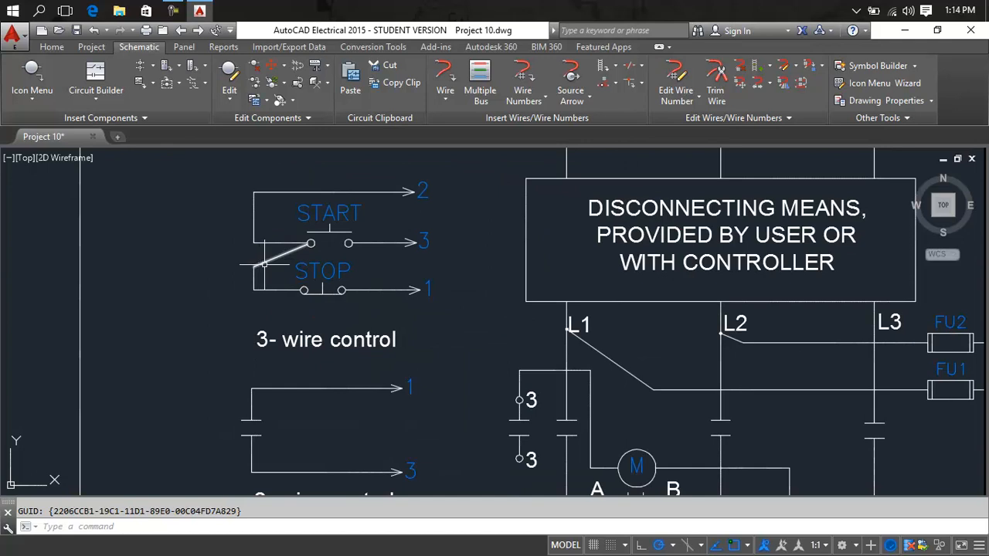
pyautogui.scroll(-9, 263, 264)
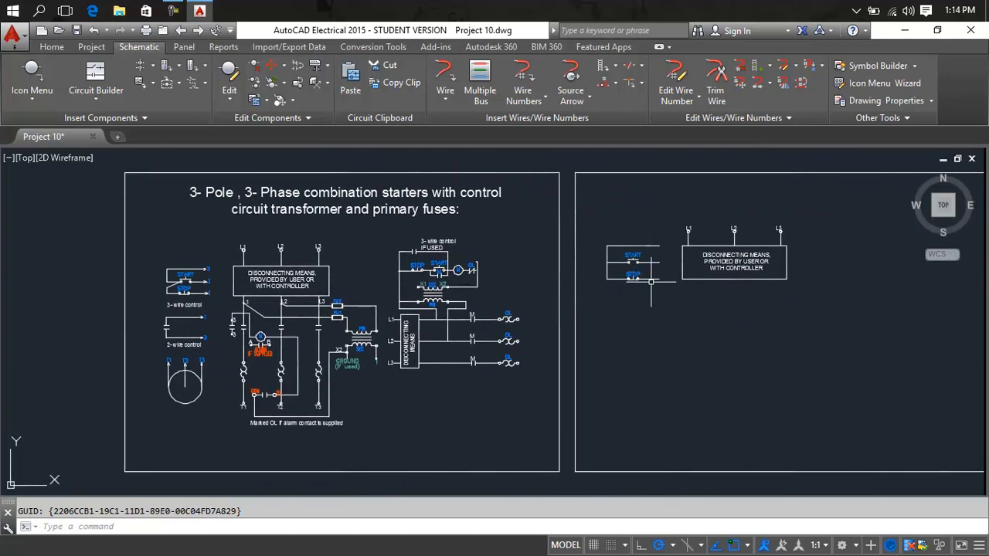
pyautogui.scroll(8, 649, 282)
pyautogui.write('l')
pyautogui.press('Return')
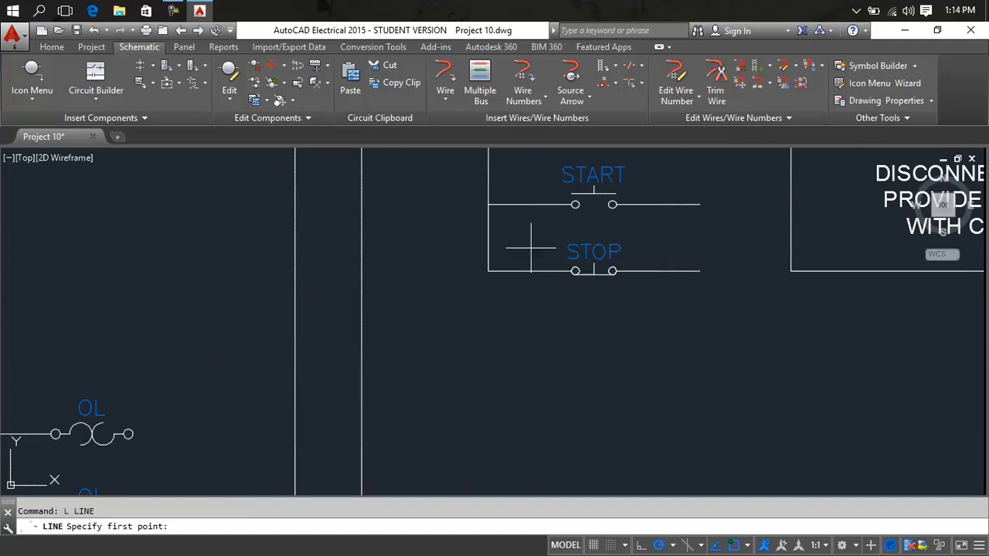
pyautogui.click(489, 237)
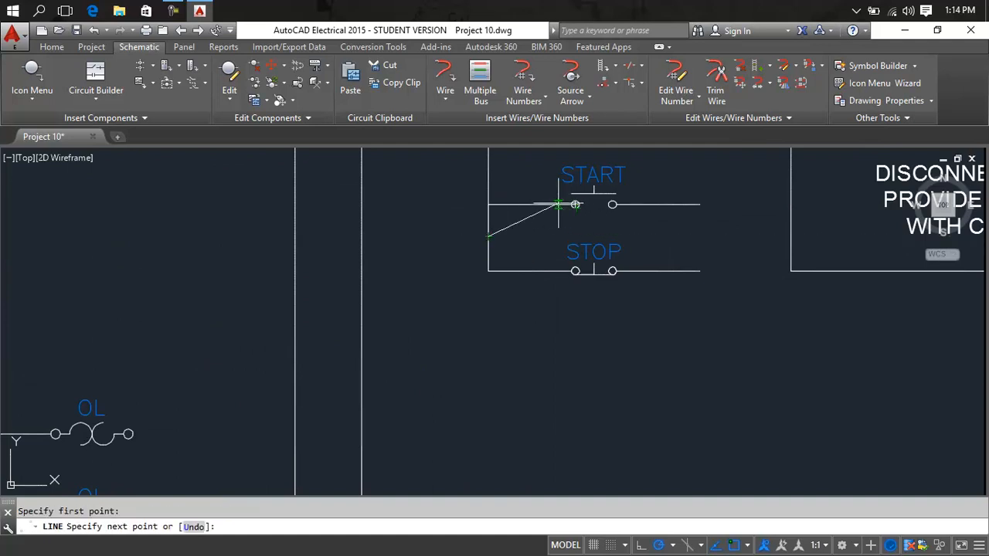
pyautogui.scroll(6, 575, 204)
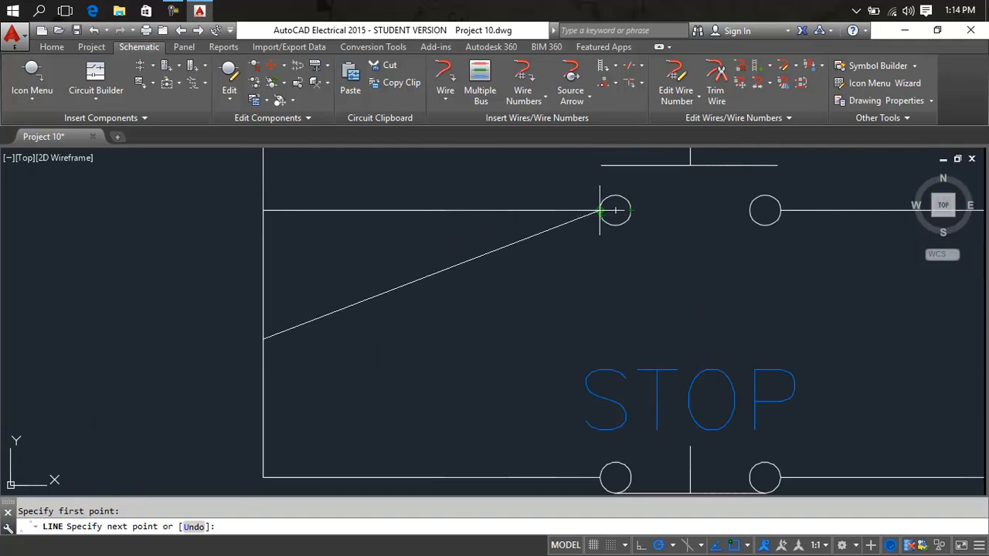
pyautogui.click(599, 210)
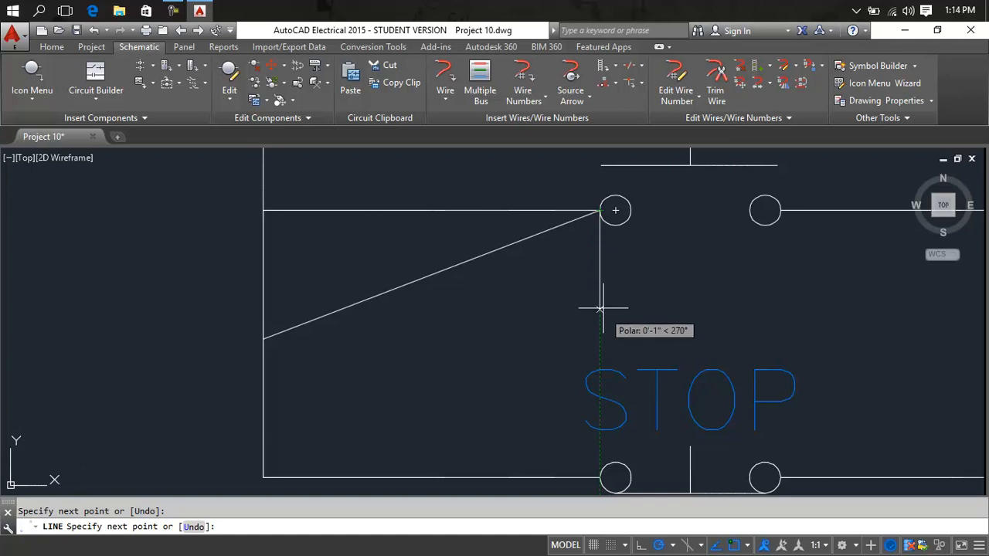
pyautogui.press('Escape')
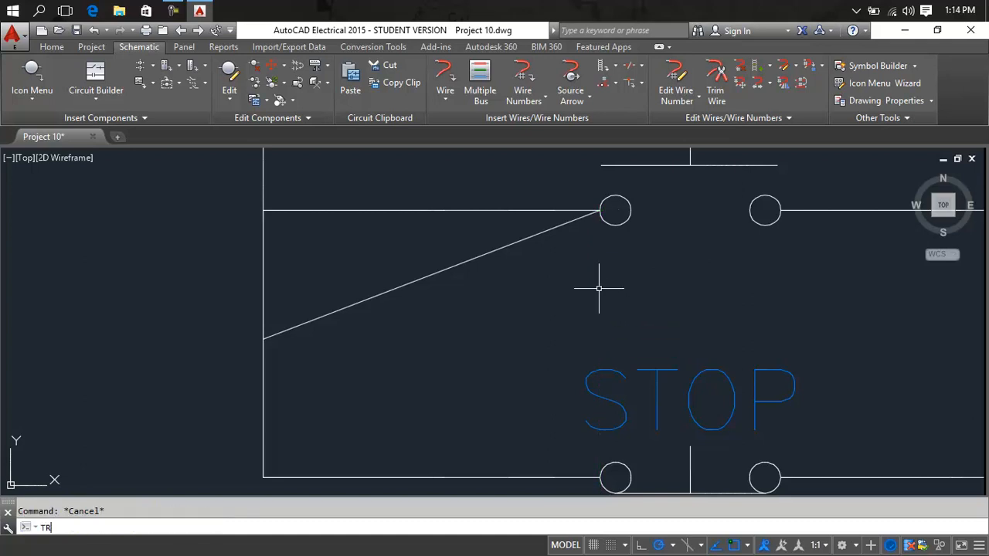
# - Trim away the piece of the vertical line between the START rung and the start of the diagonal line
pyautogui.write('TR')
pyautogui.press('Return')
pyautogui.press('Return')
pyautogui.click(415, 255)
pyautogui.click(196, 274)
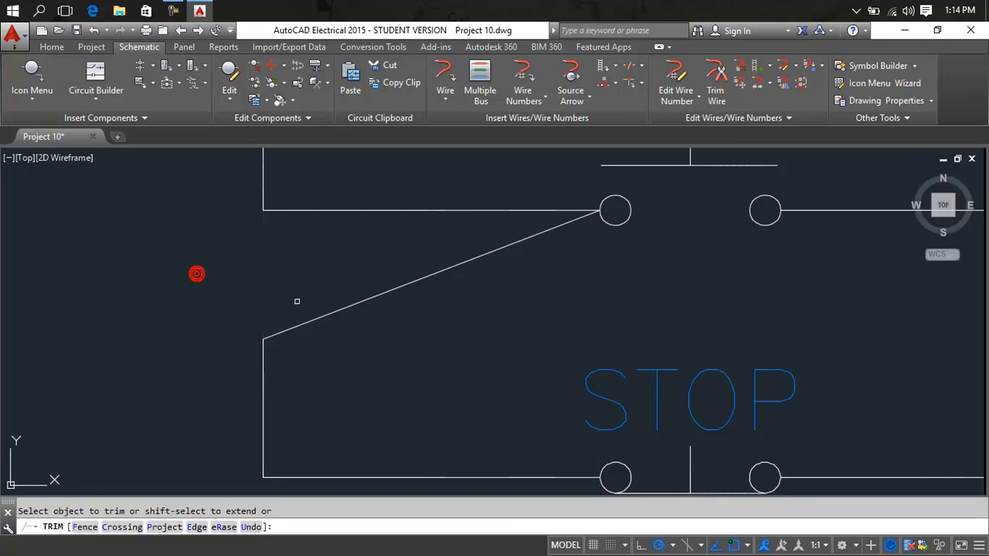
pyautogui.press('Escape')
# - Stretch the diagonal line's upper end slightly down along the START terminal circle, clear of the horizontal line's end
pyautogui.scroll(-6, 428, 325)
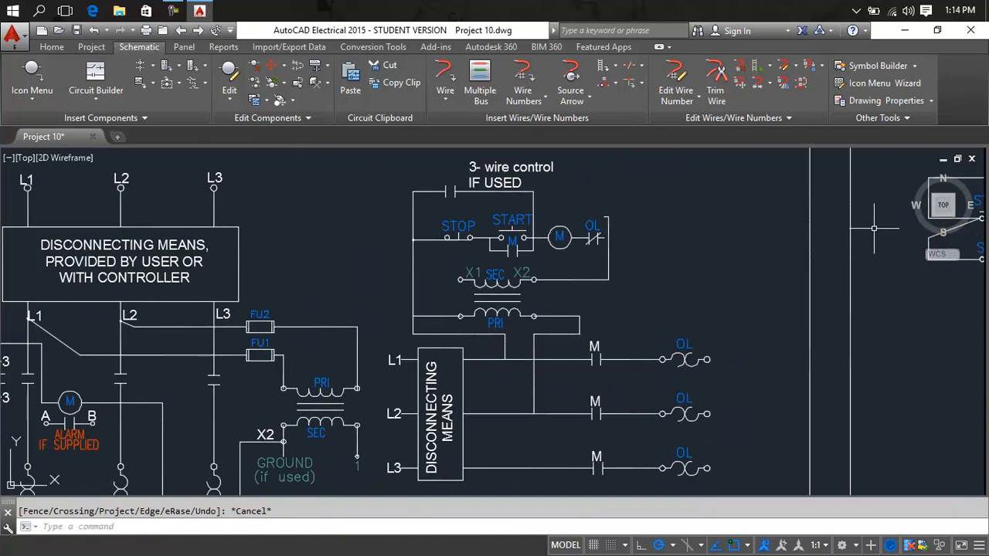
pyautogui.scroll(-3, 651, 218)
pyautogui.moveTo(661, 219); pyautogui.dragTo(720, 216, button='middle')
pyautogui.scroll(6, 542, 218)
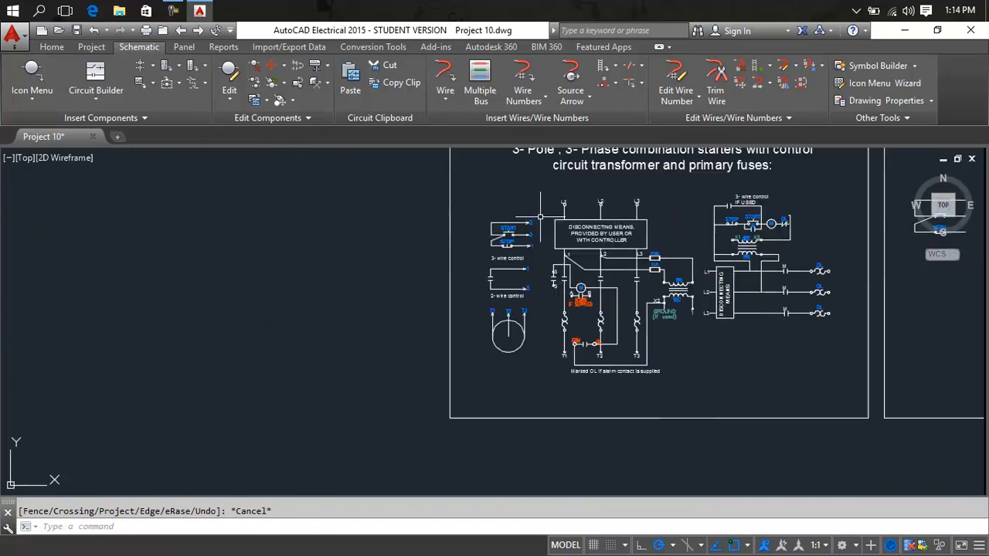
pyautogui.scroll(8, 452, 258)
pyautogui.scroll(-10, 422, 277)
pyautogui.moveTo(644, 270); pyautogui.dragTo(283, 272, button='middle')
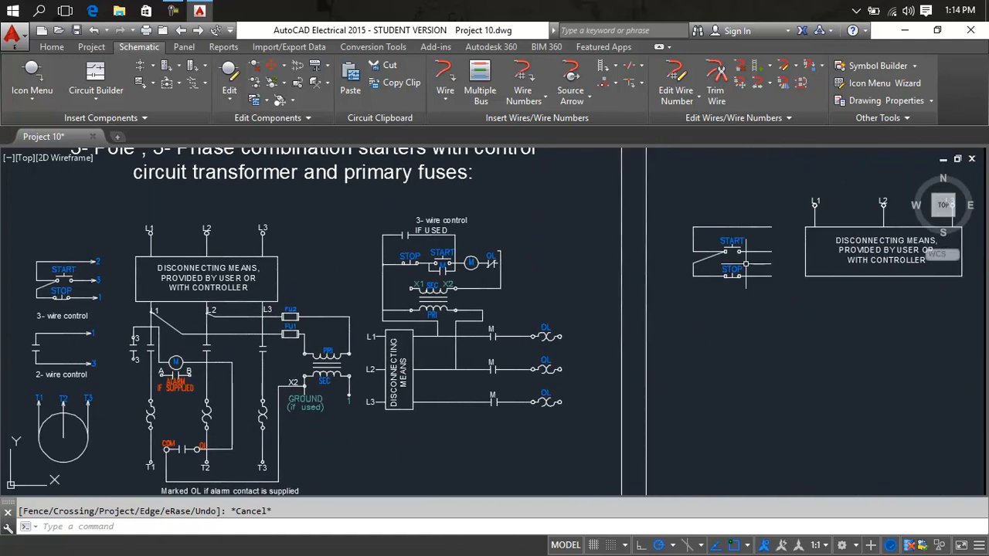
pyautogui.scroll(10, 744, 263)
pyautogui.click(549, 189)
pyautogui.scroll(5, 597, 170)
pyautogui.click(493, 169)
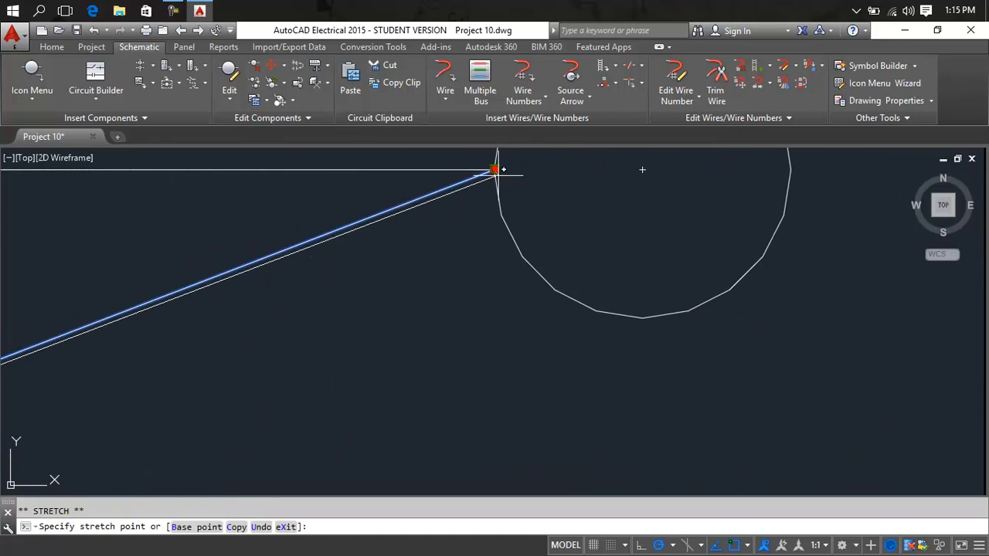
pyautogui.click(500, 204)
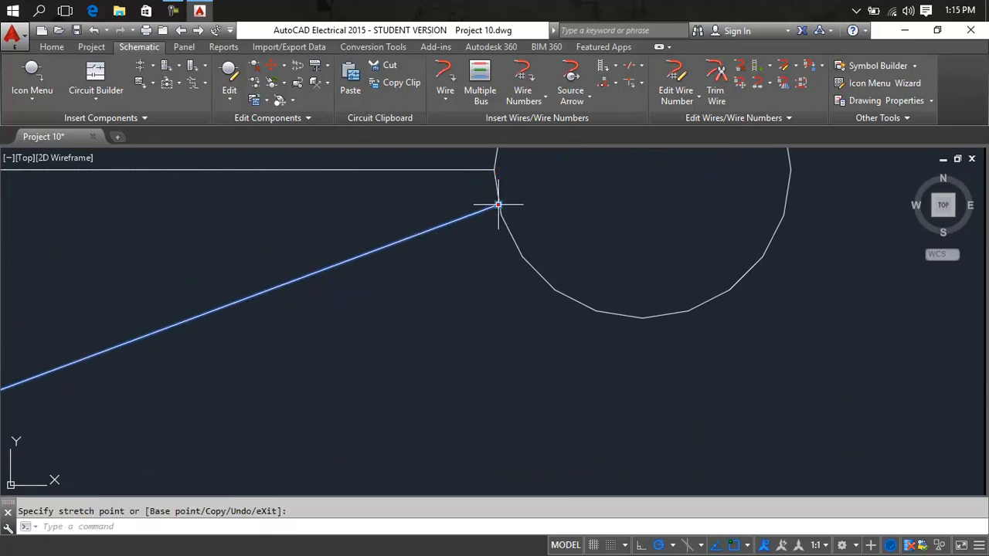
pyautogui.press('Escape')
pyautogui.scroll(-15, 564, 206)
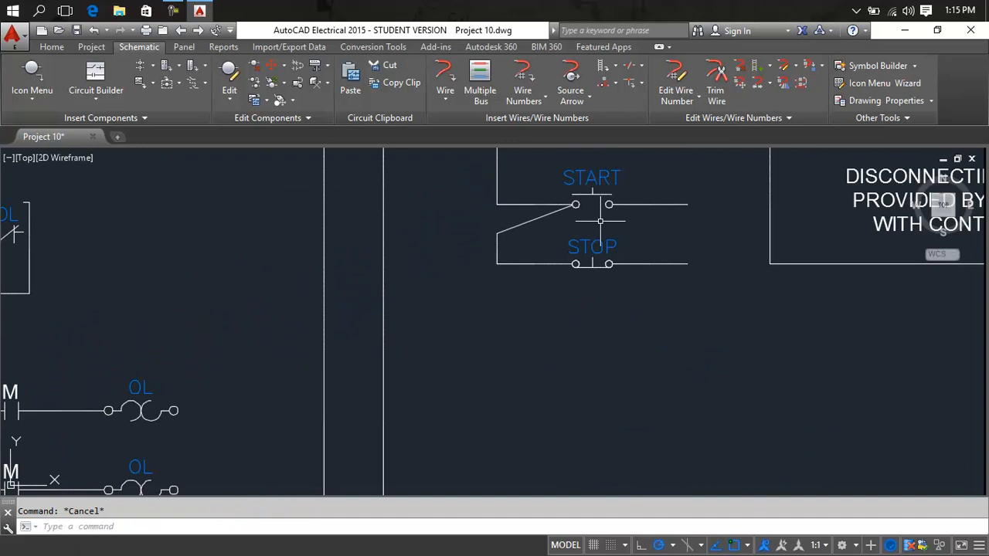
pyautogui.scroll(-4, 559, 216)
pyautogui.scroll(-2, 558, 209)
pyautogui.moveTo(559, 209); pyautogui.dragTo(603, 198, button='middle')
pyautogui.scroll(2, 247, 229)
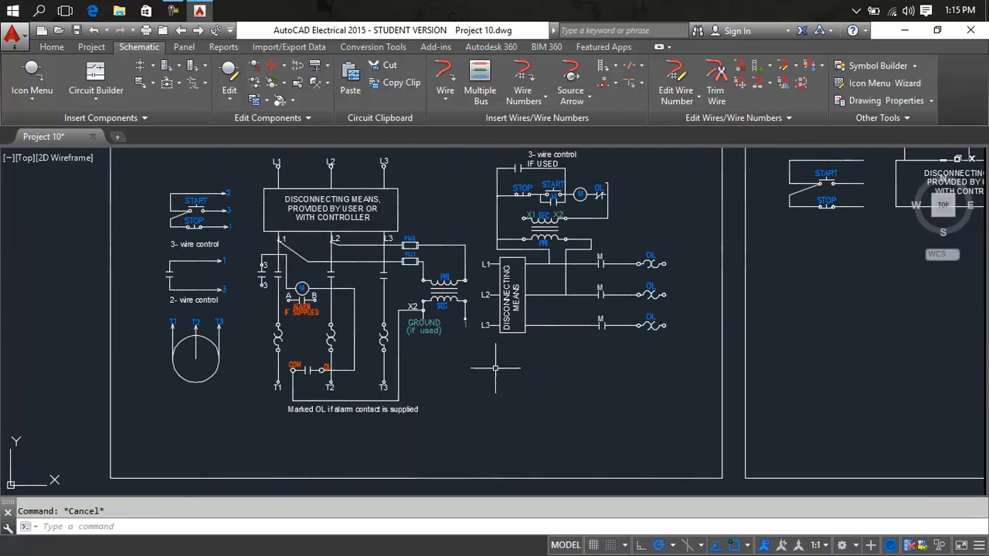
# - Draw a vertical line in the copied frame from the L1 lead's end on the disconnecting means block down well below the block
pyautogui.scroll(-2, 655, 328)
pyautogui.moveTo(655, 327); pyautogui.dragTo(448, 318, button='middle')
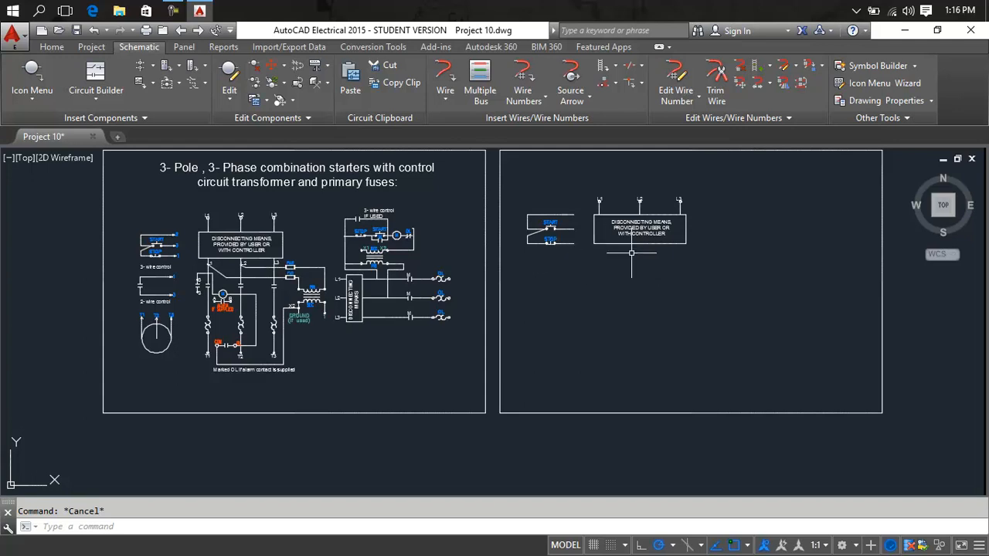
pyautogui.scroll(4, 631, 253)
pyautogui.moveTo(579, 205); pyautogui.dragTo(445, 269, button='middle')
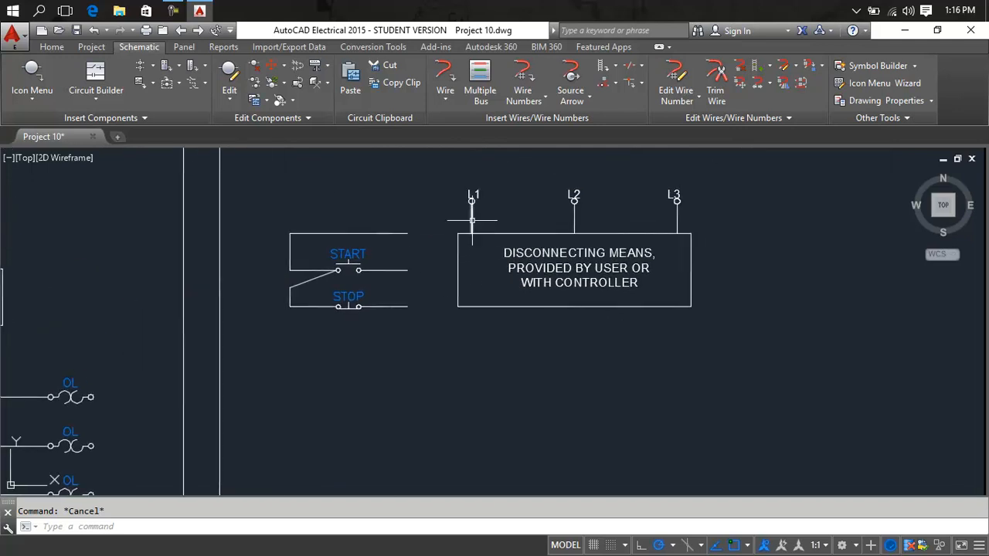
pyautogui.write('l')
pyautogui.press('Return')
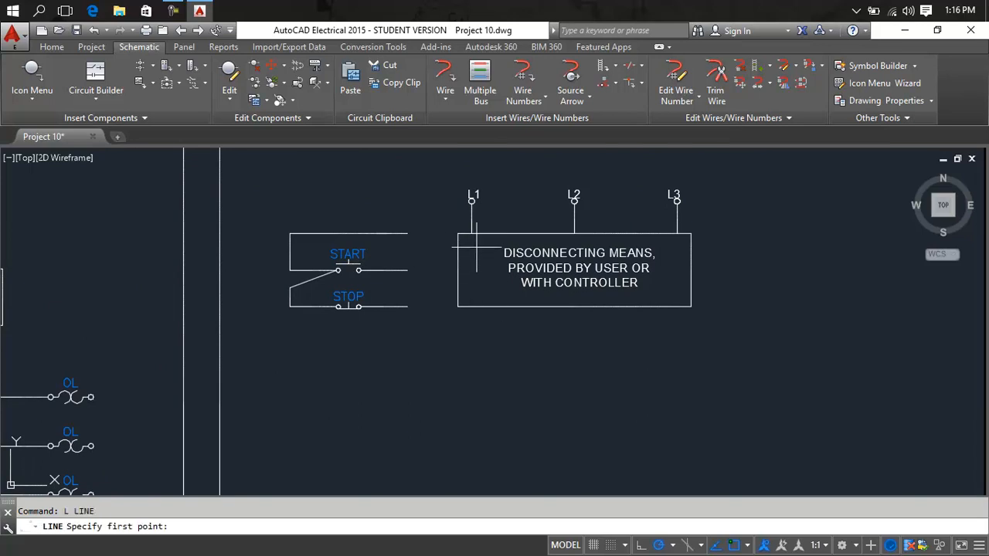
pyautogui.click(471, 234)
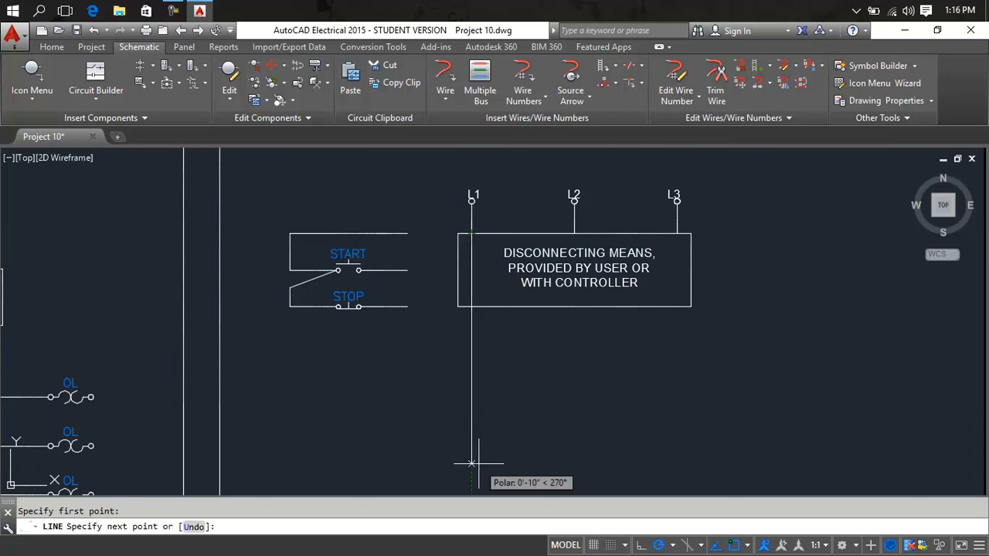
pyautogui.scroll(-6, 472, 402)
pyautogui.moveTo(470, 386); pyautogui.dragTo(470, 280, button='middle')
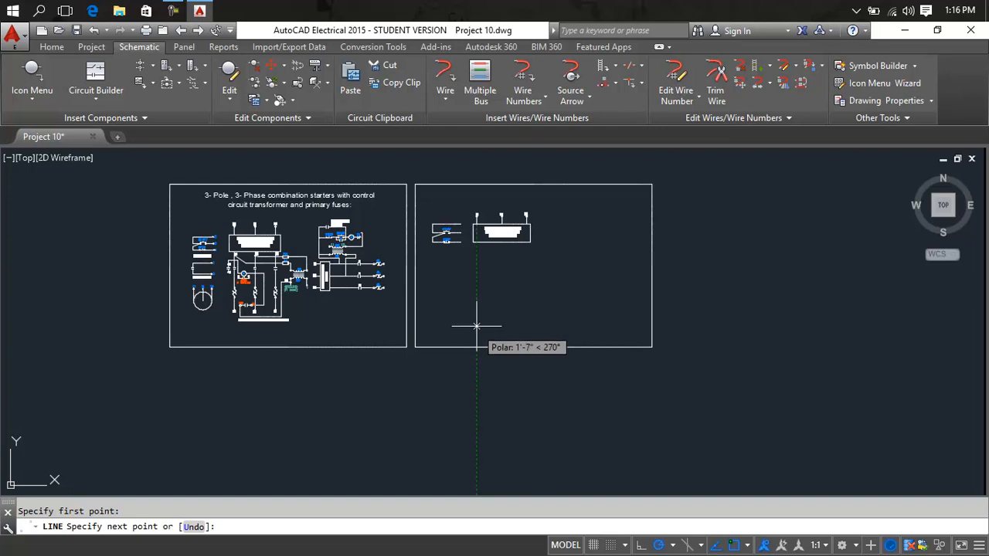
pyautogui.click(477, 314)
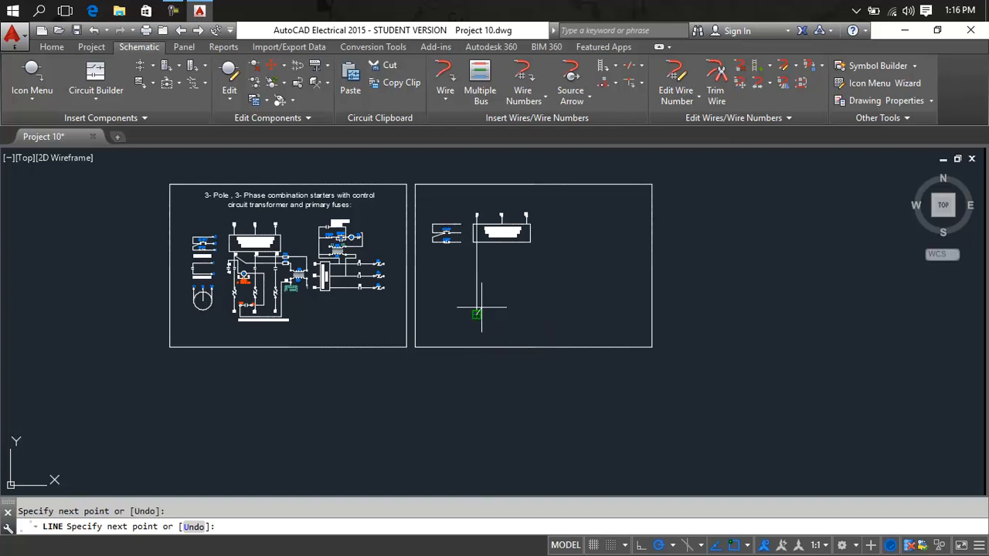
pyautogui.press('Return')
# - Draw a vertical line from the L2 lead's end on the block down slightly past the lower end of the L1 line
pyautogui.scroll(10, 500, 231)
pyautogui.press('Return')
pyautogui.click(485, 183)
pyautogui.scroll(-6, 482, 309)
pyautogui.moveTo(481, 363); pyautogui.dragTo(481, 266, button='middle')
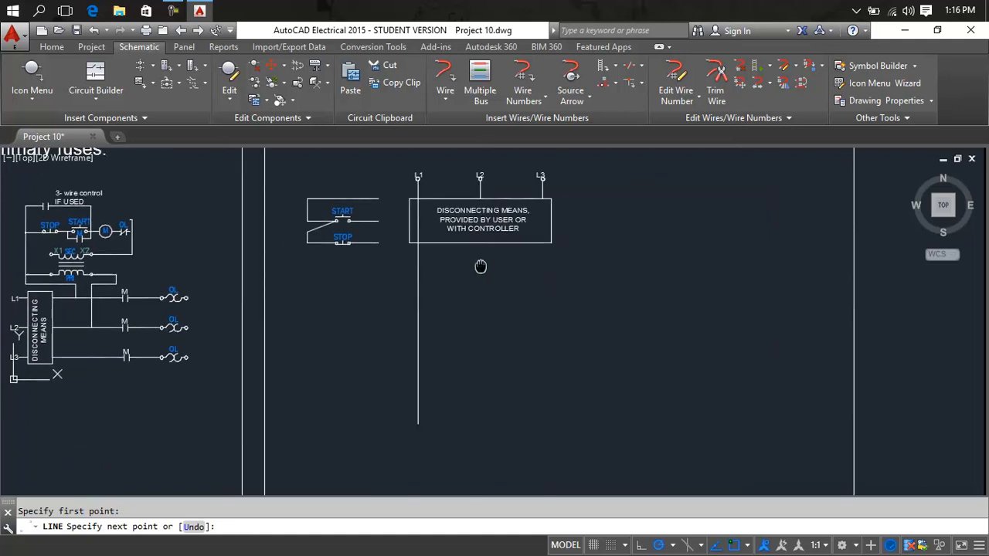
pyautogui.click(486, 411)
pyautogui.press('Return')
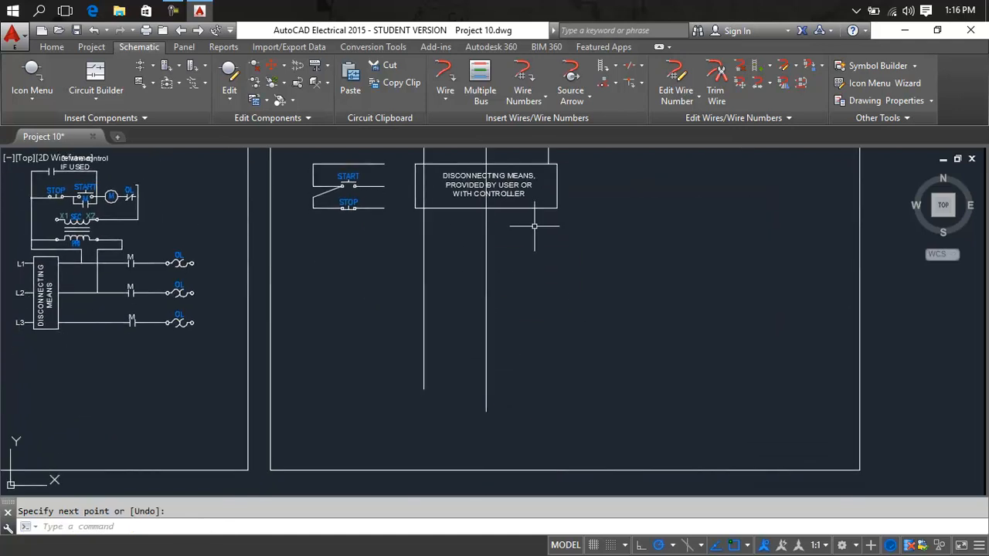
# - Draw a vertical line from the L3 lead's end on the block down slightly past the lower end of the L2 line
pyautogui.press('Return')
pyautogui.click(548, 164)
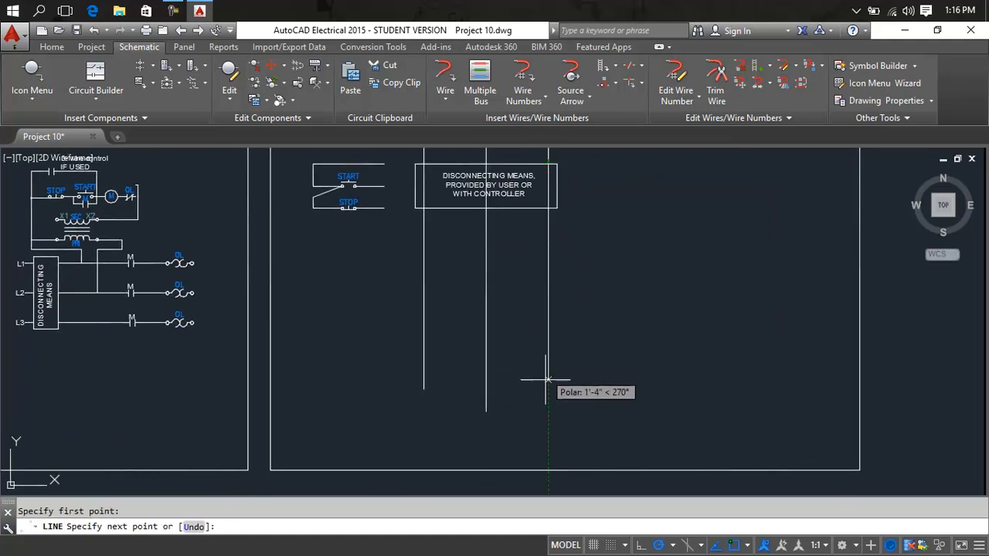
pyautogui.click(548, 427)
pyautogui.press('Escape')
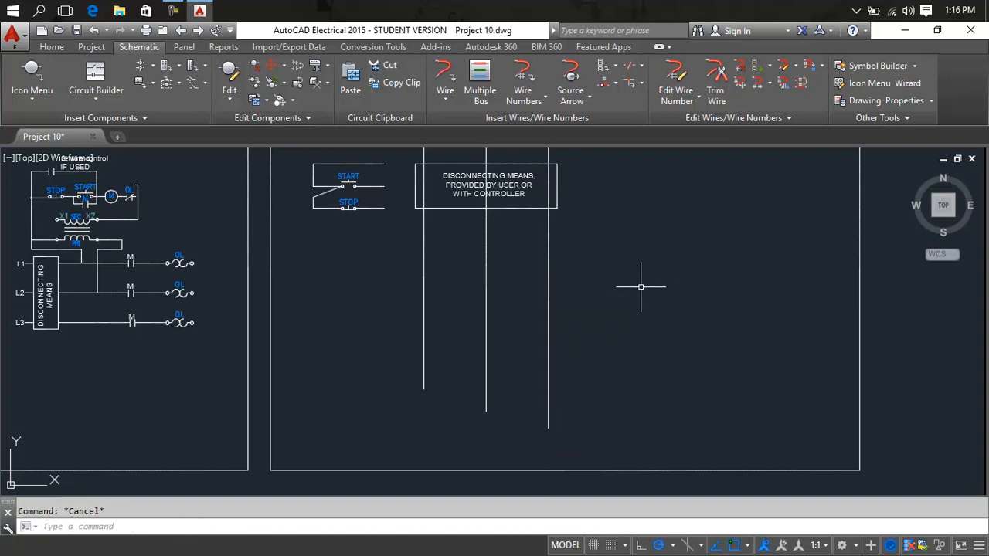
# - Draw a horizontal guide line from the L1 line's lower end across the L2 and L3 lines
pyautogui.write('l')
pyautogui.press('Return')
pyautogui.click(423, 388)
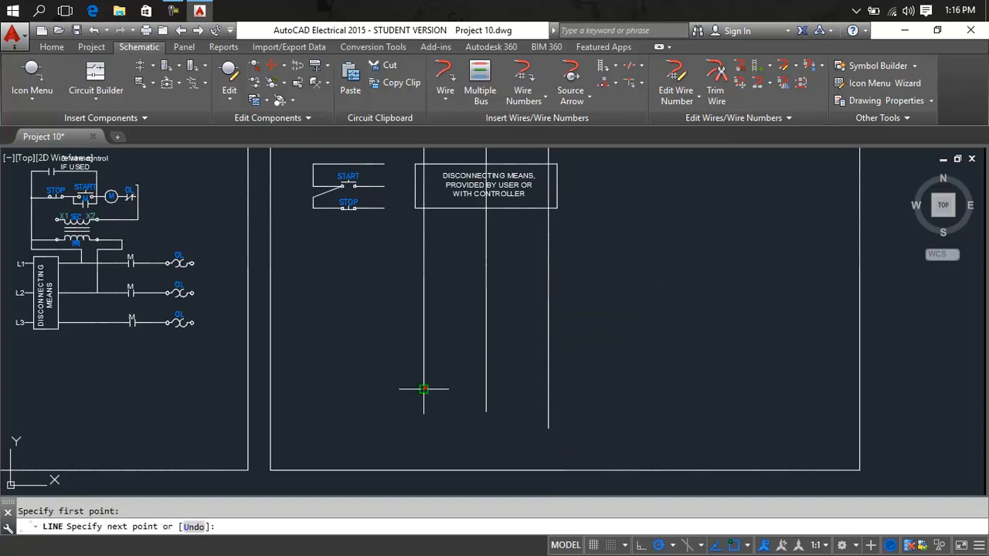
pyautogui.click(629, 388)
pyautogui.press('Escape')
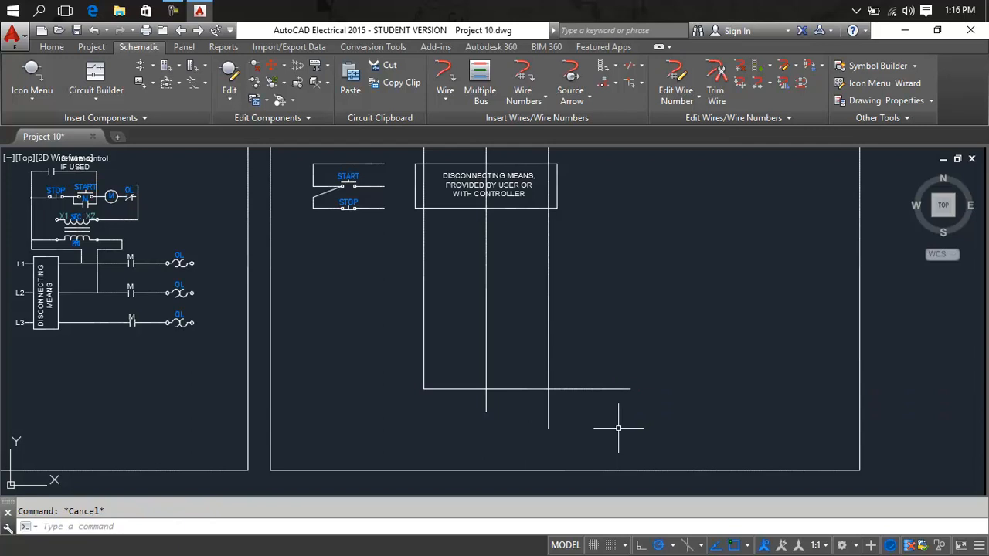
# - Trim the L2 and L3 line ends below the horizontal guide line and erase the guide line
pyautogui.write('TR')
pyautogui.press('Return')
pyautogui.press('Return')
pyautogui.click(628, 414)
pyautogui.click(448, 399)
pyautogui.click(622, 340)
pyautogui.click(570, 451)
pyautogui.press('Escape')
pyautogui.click(523, 389)
pyautogui.press('Delete')
pyautogui.scroll(-4, 524, 389)
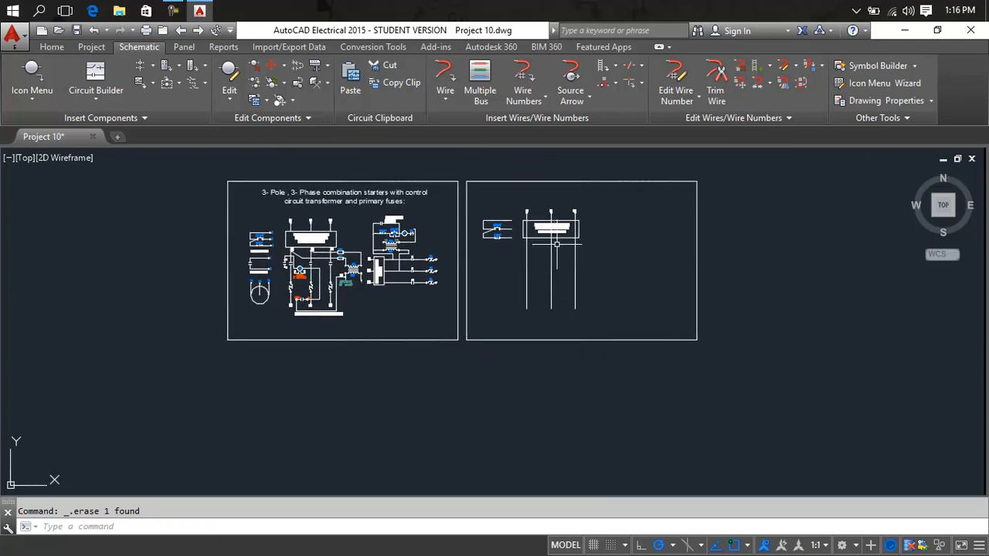
# - Draw a vertical line down from the STOP rung's end nearest the disconnecting means block, stopping a little above the phase lines' lower ends
pyautogui.scroll(6, 506, 255)
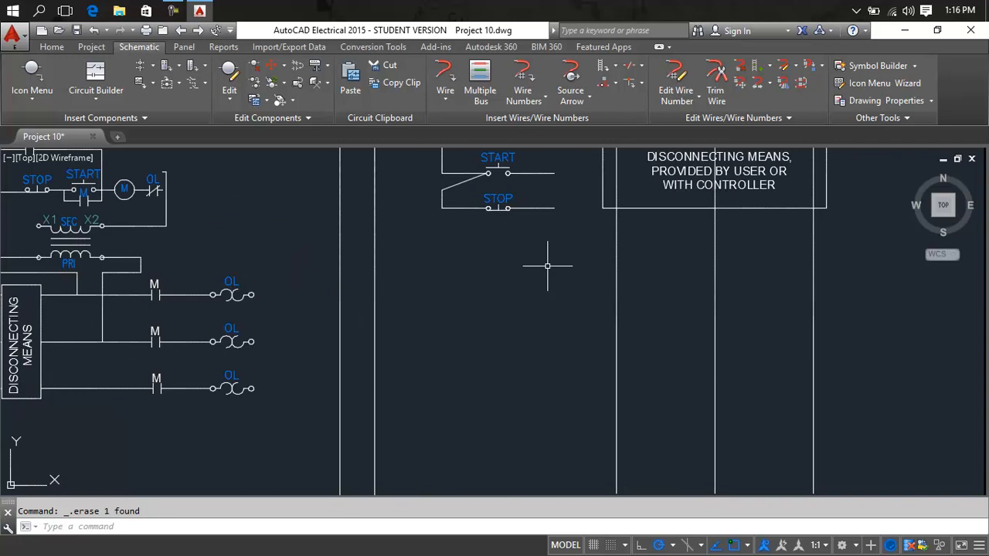
pyautogui.write('l')
pyautogui.press('Return')
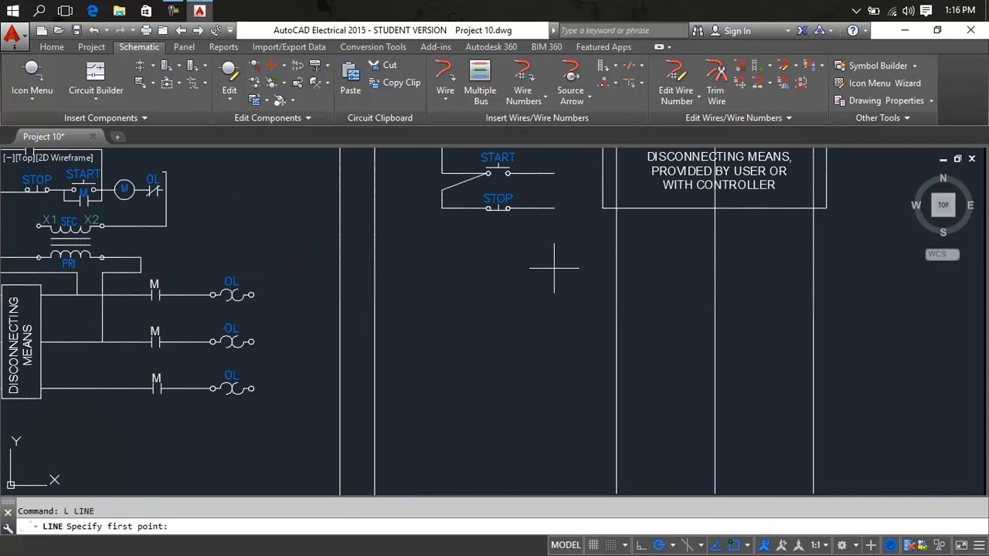
pyautogui.scroll(-2, 554, 298)
pyautogui.moveTo(554, 299)
pyautogui.mouseDown(button='middle')
pyautogui.moveTo(674, 254)
pyautogui.moveTo(757, 248)
pyautogui.moveTo(646, 256)
pyautogui.moveTo(682, 250)
pyautogui.mouseUp(button='middle')
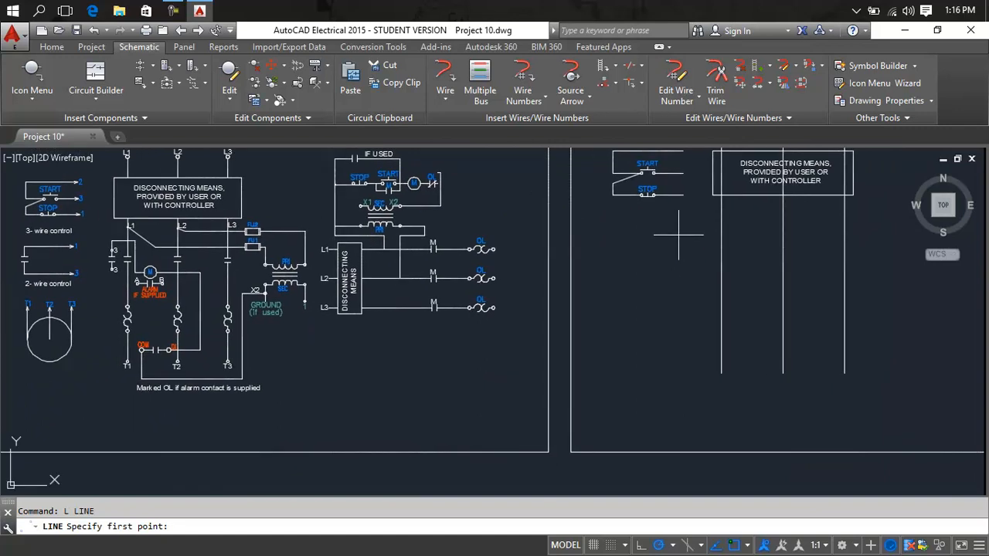
pyautogui.click(683, 195)
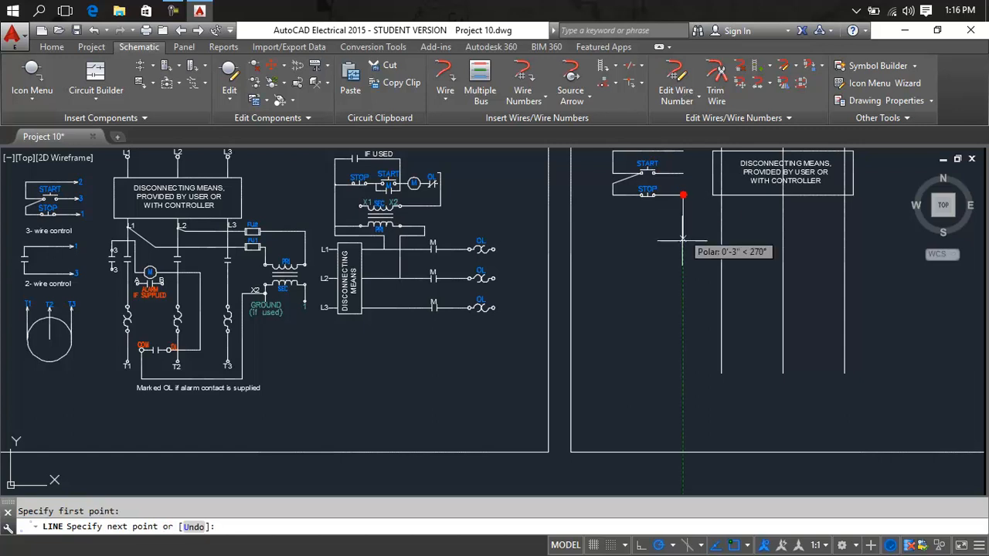
pyautogui.click(682, 335)
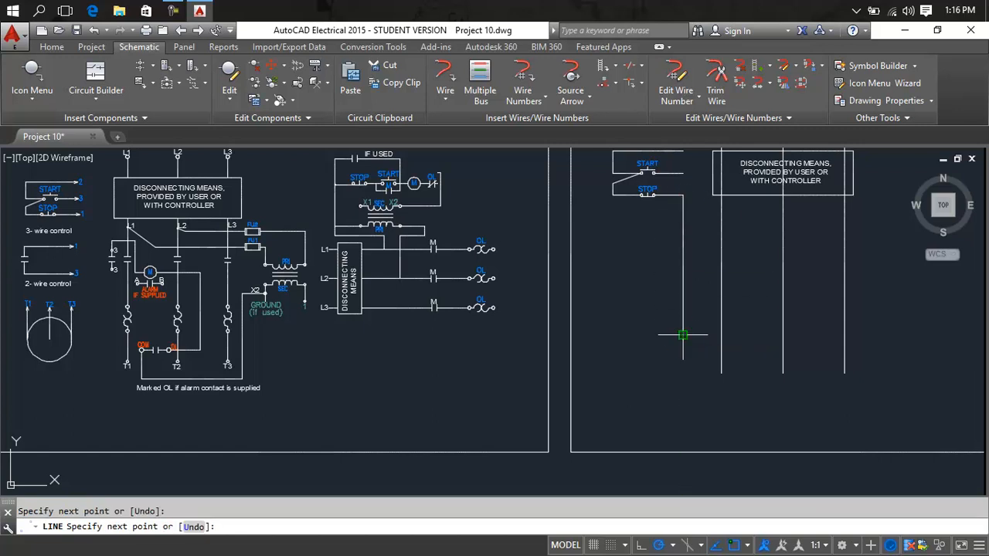
pyautogui.press('Escape')
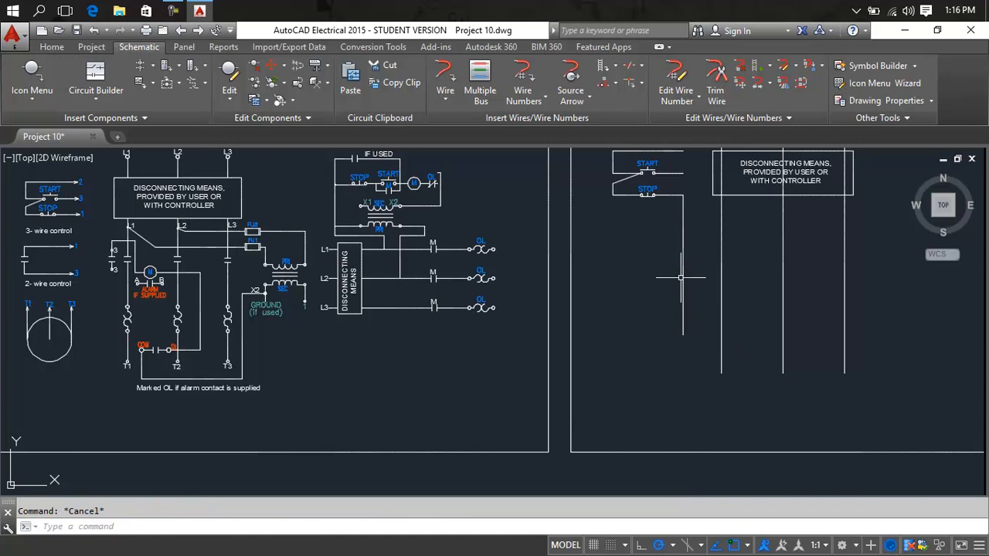
pyautogui.write('l')
pyautogui.press('Return')
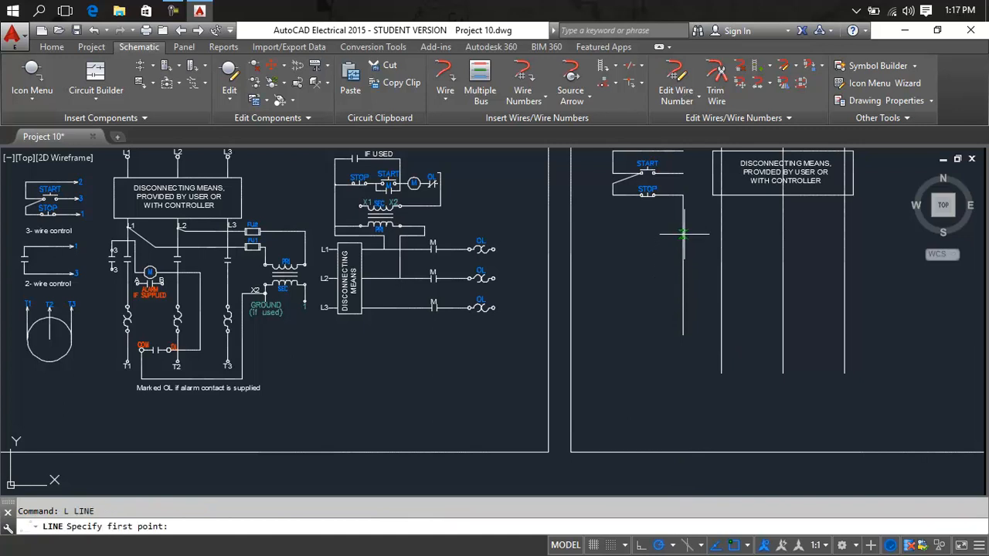
pyautogui.press('Escape')
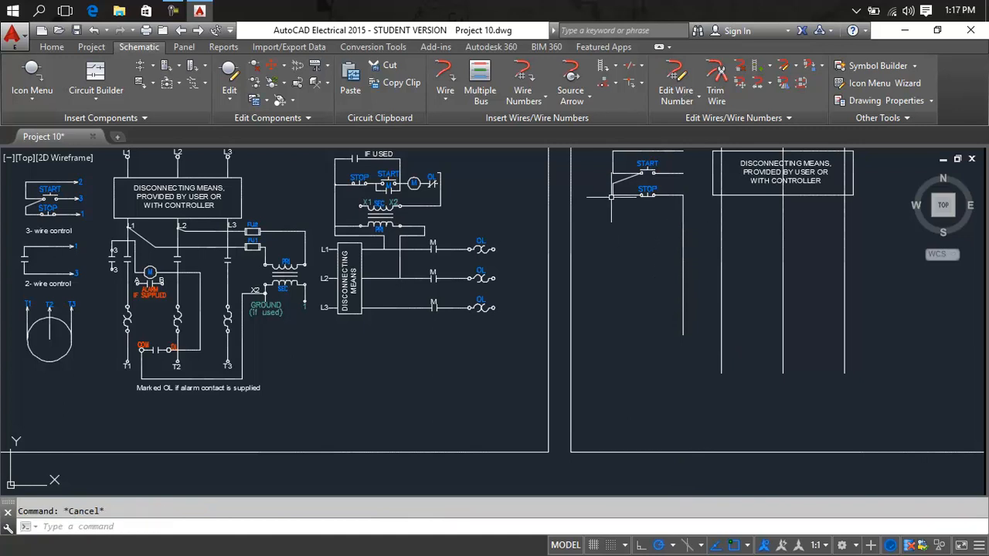
# - Draw a vertical line down from the STOP rung's far end, about as long as the line at its other end
pyautogui.press('Return')
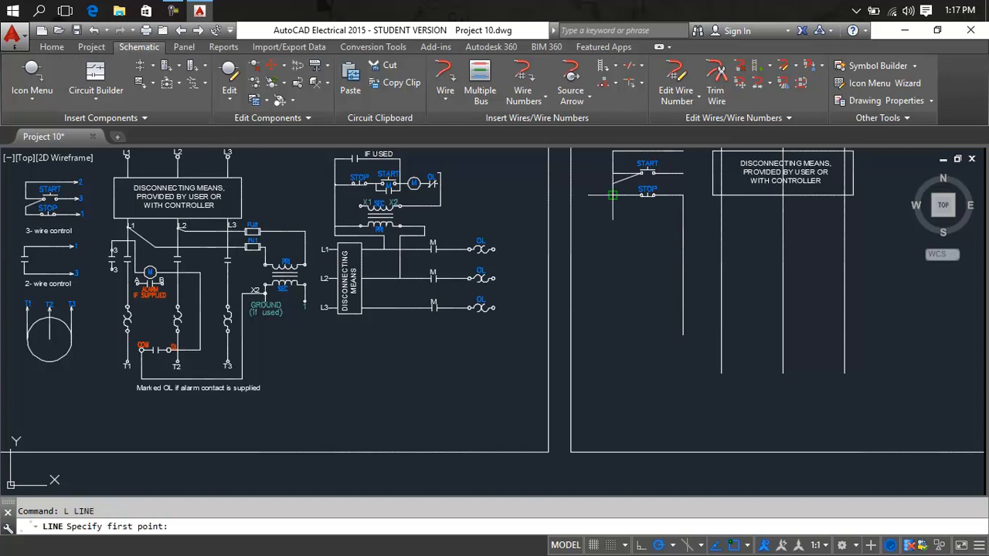
pyautogui.click(613, 194)
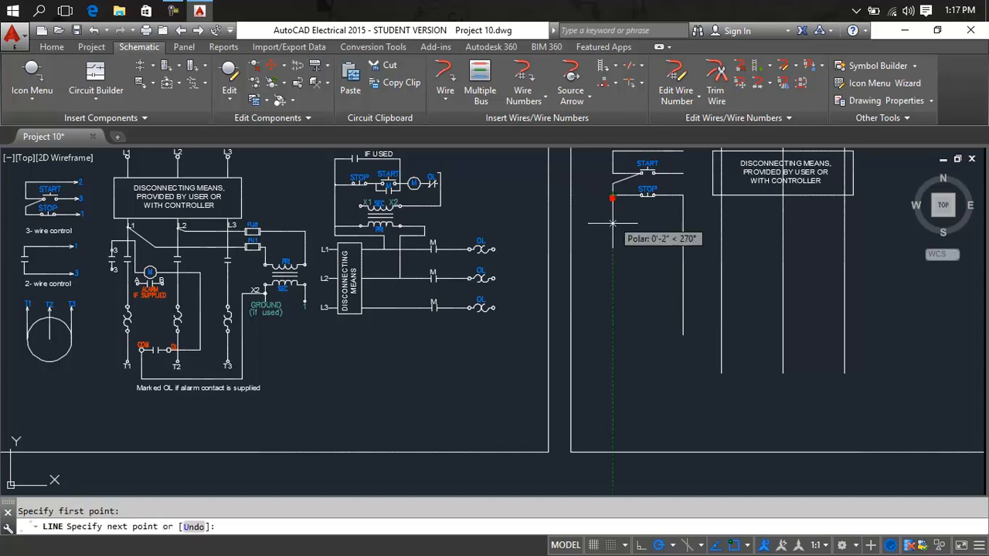
pyautogui.click(614, 339)
pyautogui.press('Escape')
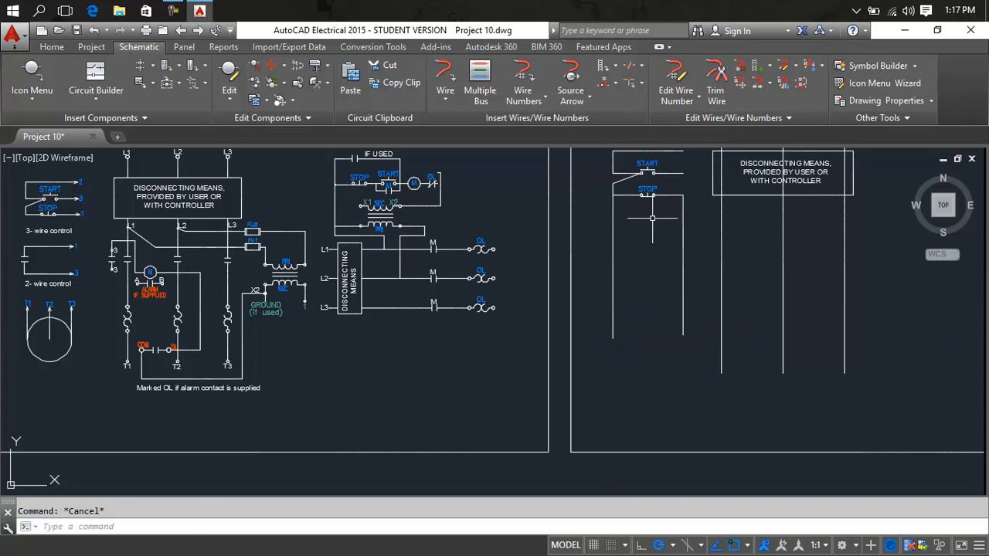
# - Draw a vertical line from the middle of the STOP button down to about the level of the phase lines' lower ends
pyautogui.write('l')
pyautogui.press('Return')
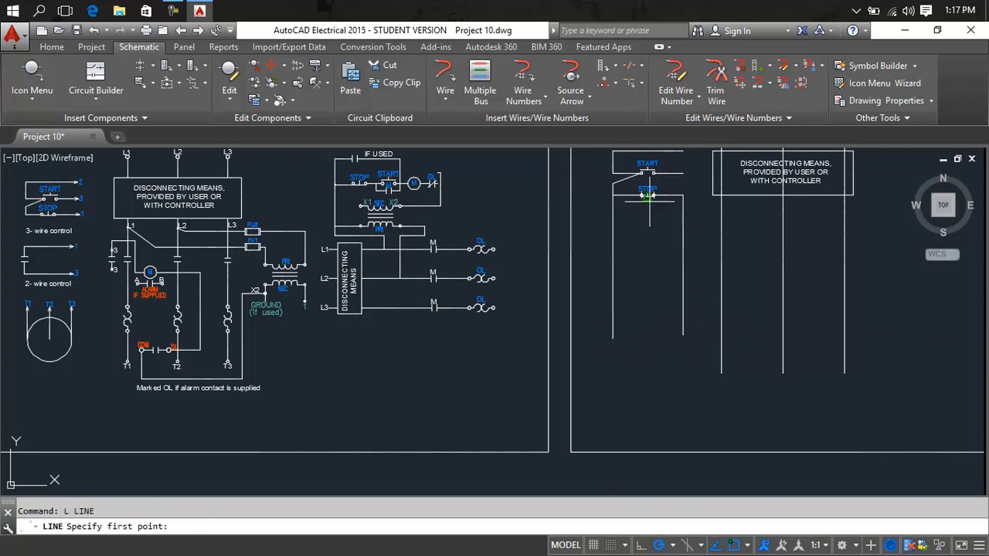
pyautogui.click(648, 195)
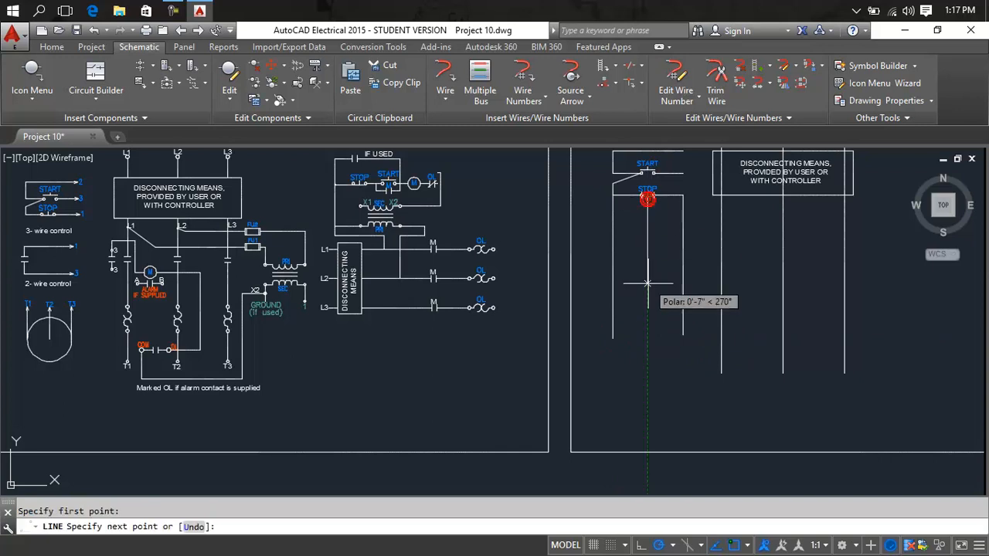
pyautogui.click(648, 369)
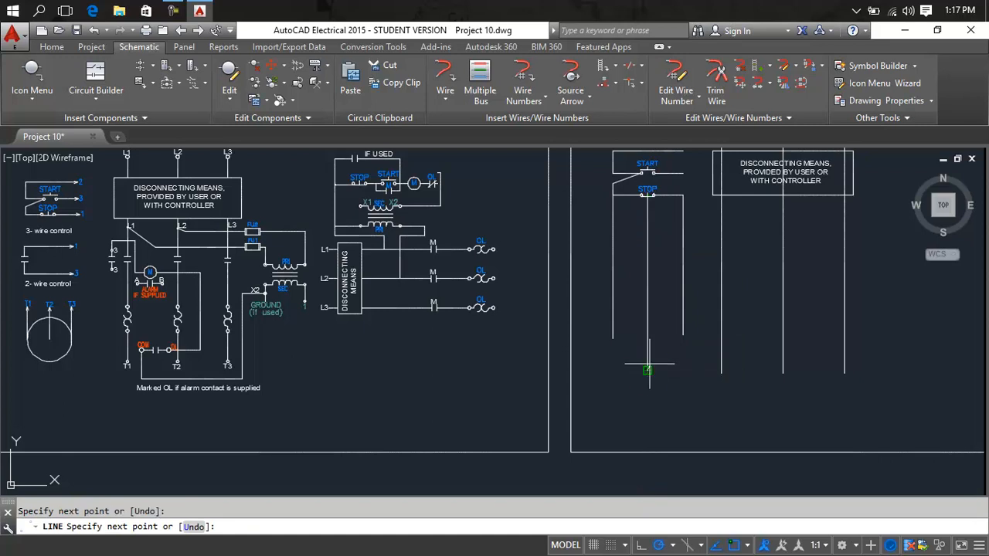
pyautogui.press('Escape')
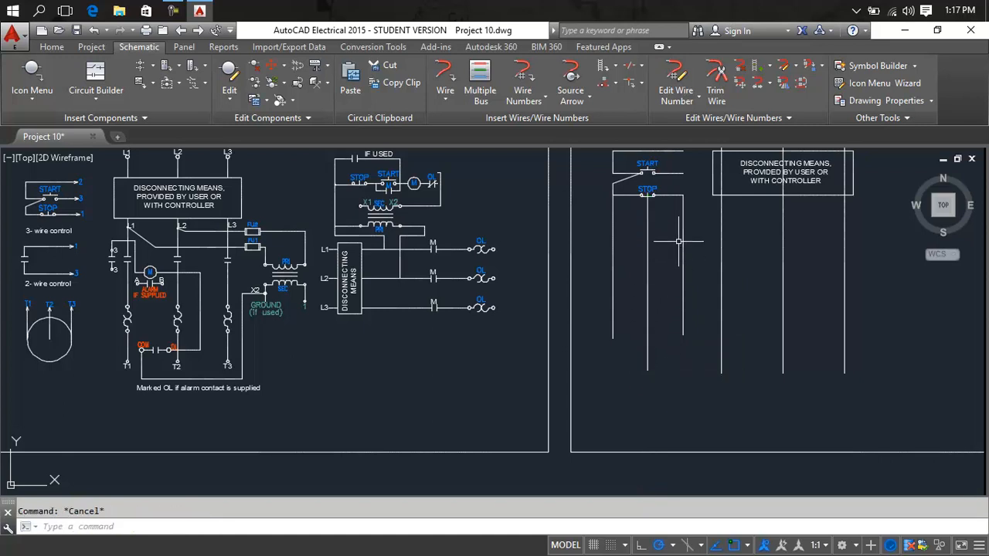
# - Draw a horizontal line between the two outer vertical lines a short distance below the STOP rung
pyautogui.write('l')
pyautogui.press('Return')
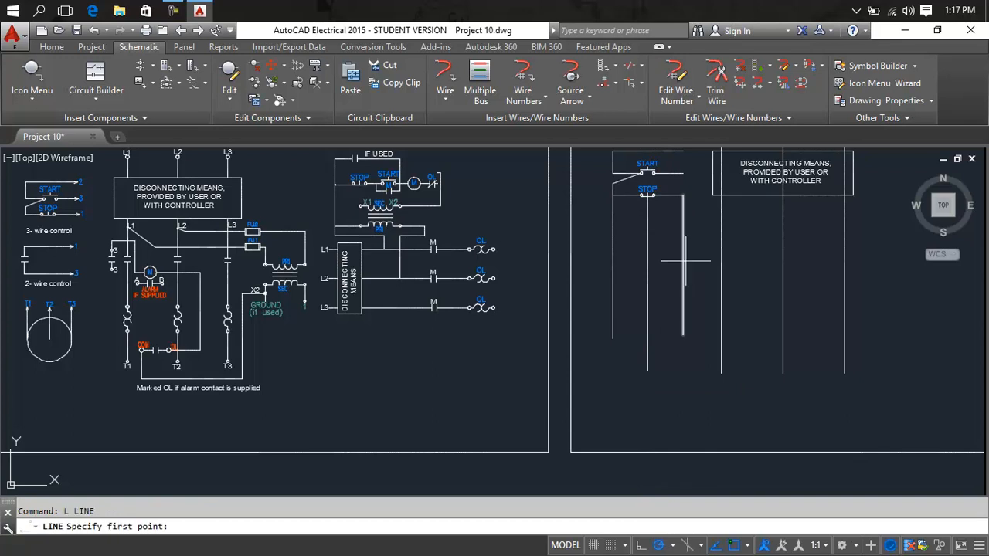
pyautogui.click(683, 231)
pyautogui.click(612, 231)
pyautogui.press('Escape')
# - Offset the new horizontal line downward through a point, about as far as it lies below the STOP rung
pyautogui.write('o')
pyautogui.press('Return')
pyautogui.press('Return')
pyautogui.click(636, 230)
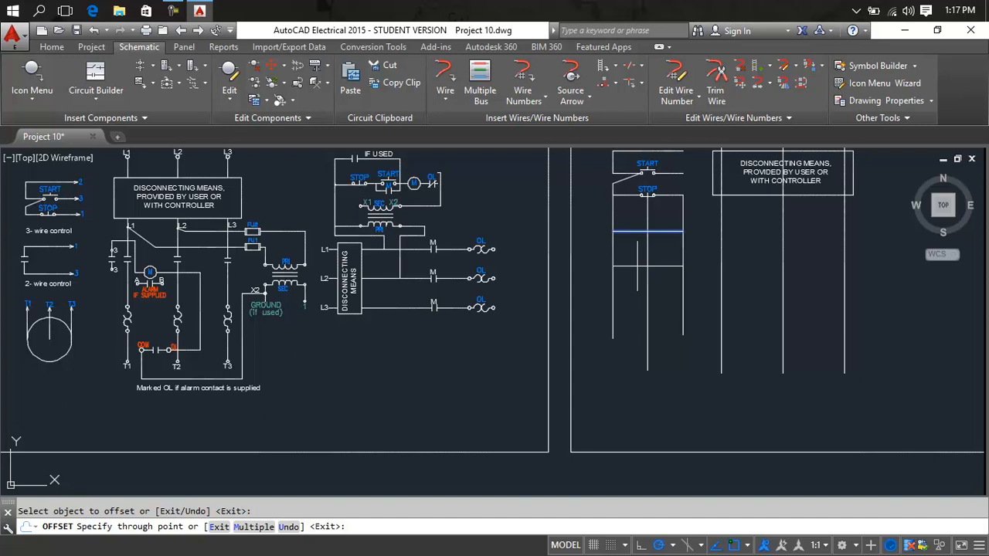
pyautogui.click(636, 267)
pyautogui.press('Escape')
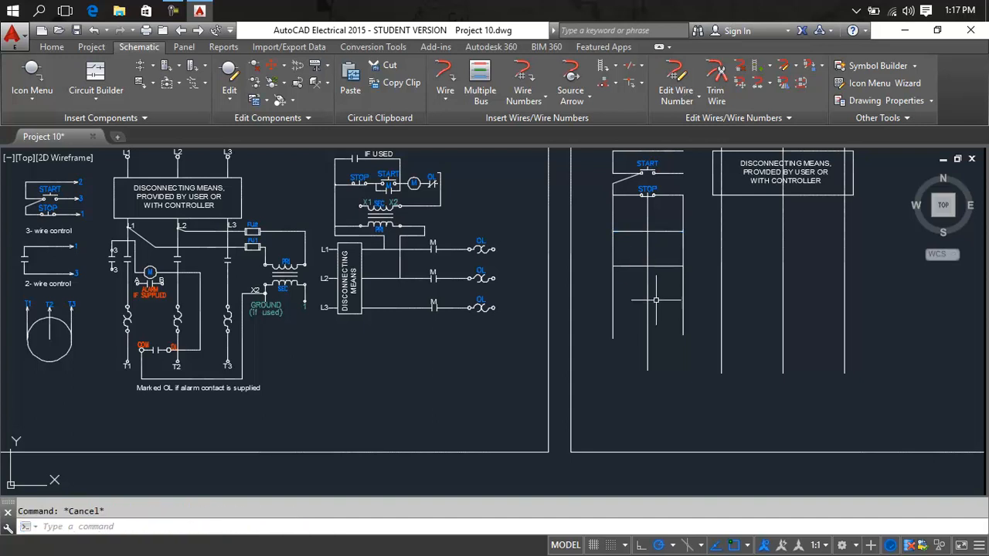
# - Draw a motor circle centred on the middle vertical line's lower end, slightly narrower than the spacing of the outer lines
pyautogui.write('c')
pyautogui.press('Return')
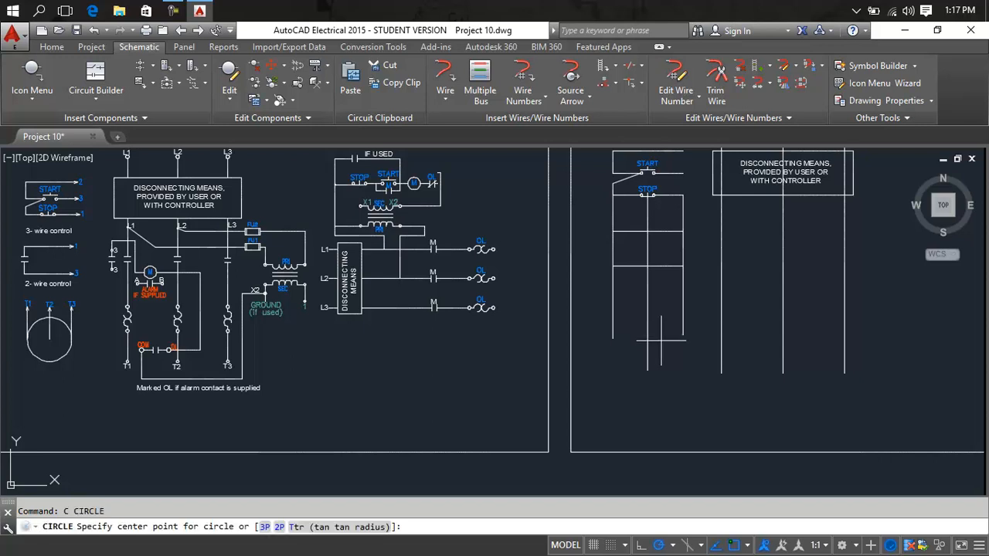
pyautogui.click(647, 363)
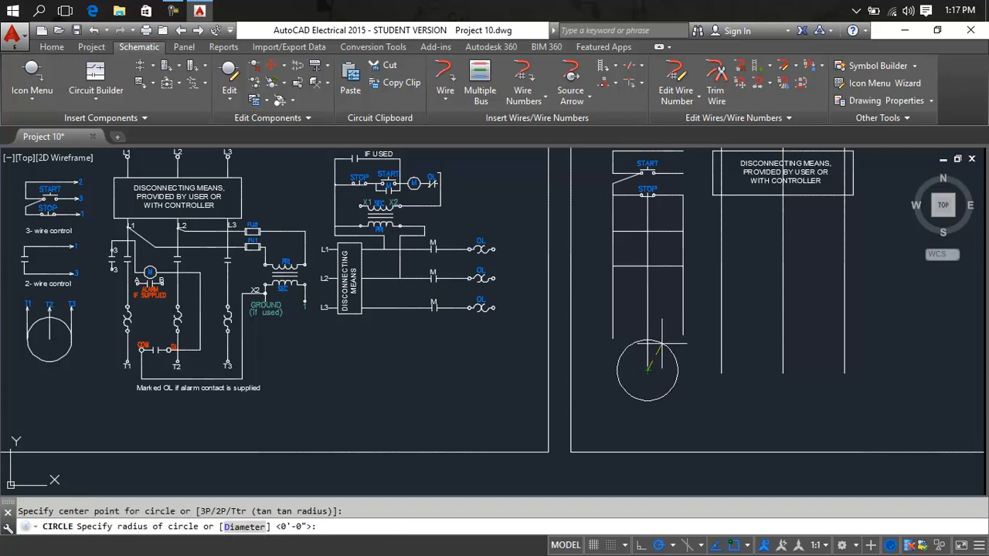
pyautogui.click(661, 344)
pyautogui.press('Escape')
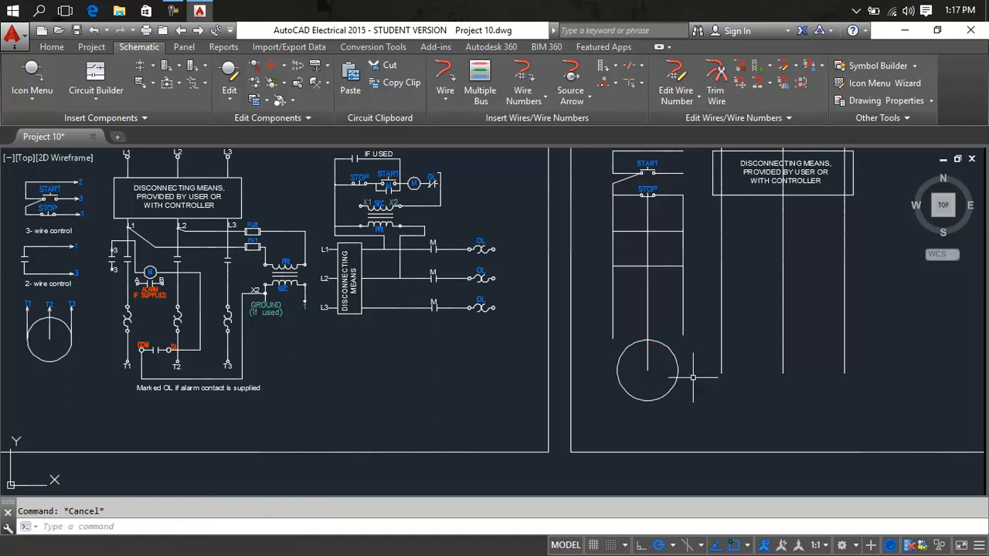
# - Move the motor circle straight up along the middle vertical line, to between the lower ends of the outer vertical lines
pyautogui.write('M')
pyautogui.press('Return')
pyautogui.click(678, 376)
pyautogui.press('Return')
pyautogui.click(648, 371)
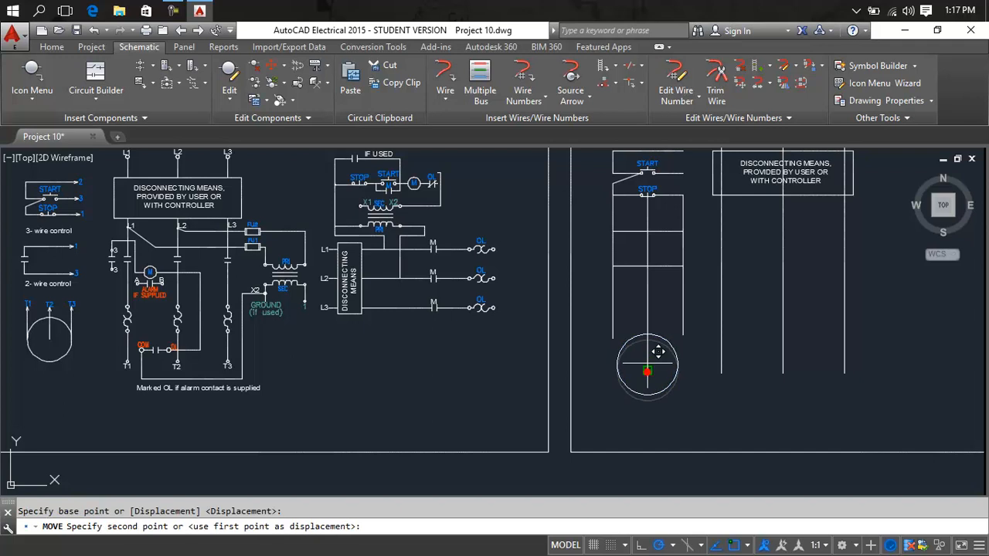
pyautogui.click(647, 324)
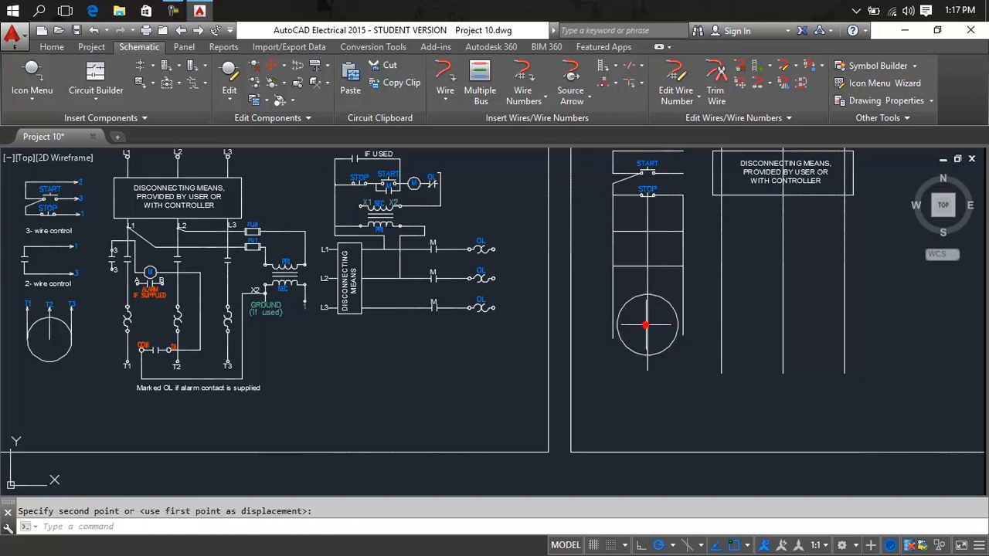
# - Shrink the motor circle to roughly four fifths of its size, keeping its centre on the middle vertical line
pyautogui.click(676, 331)
pyautogui.click(647, 324)
pyautogui.click(647, 348)
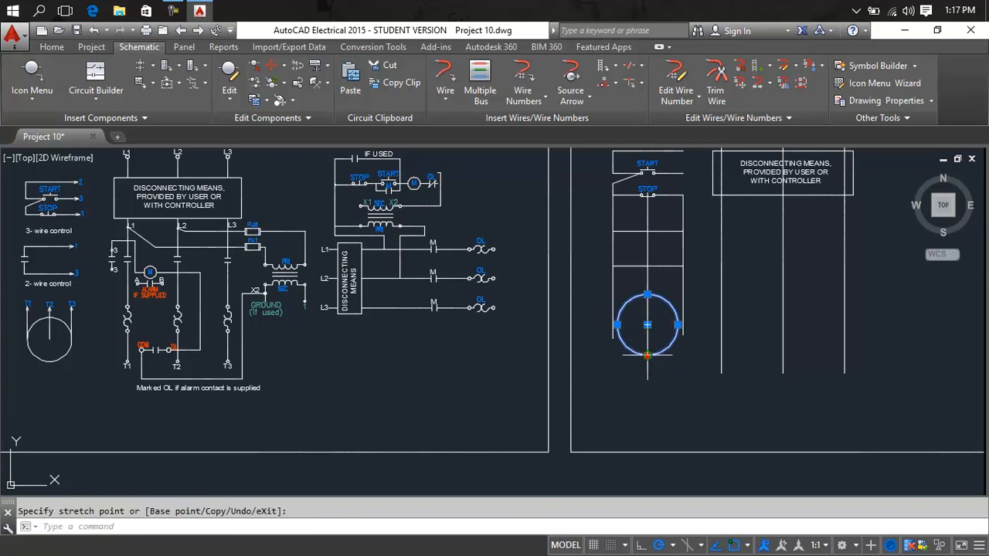
pyautogui.click(648, 354)
pyautogui.scroll(8, 651, 338)
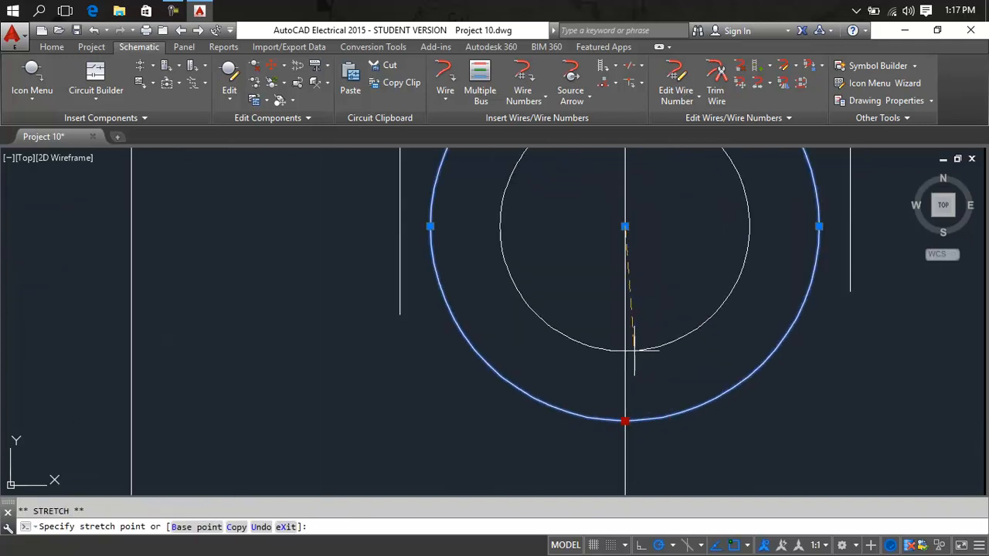
pyautogui.click(624, 381)
pyautogui.scroll(-6, 624, 381)
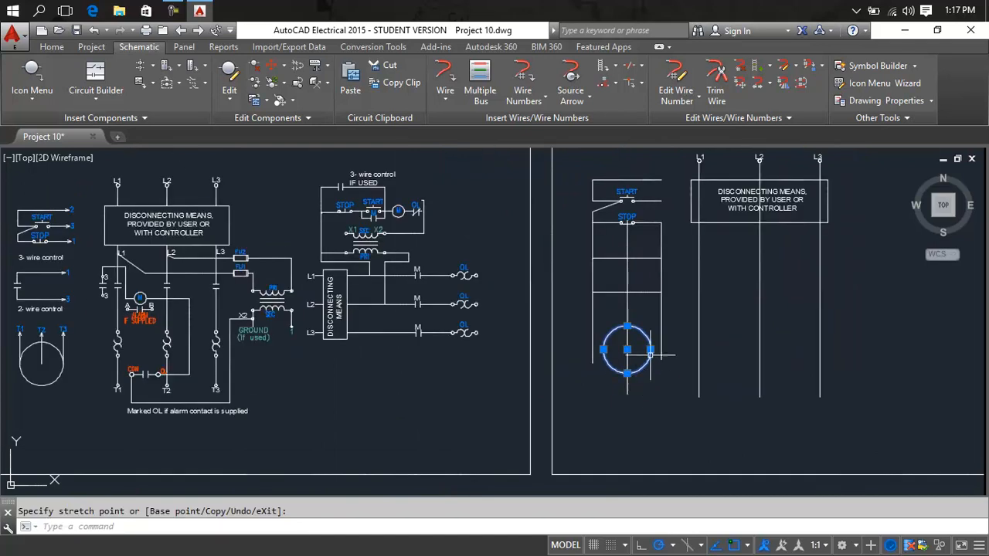
pyautogui.press('Escape')
# - Erase the vertical line joining the rungs' right ends and the middle vertical line running through the motor circle
pyautogui.click(659, 325)
pyautogui.press('Delete')
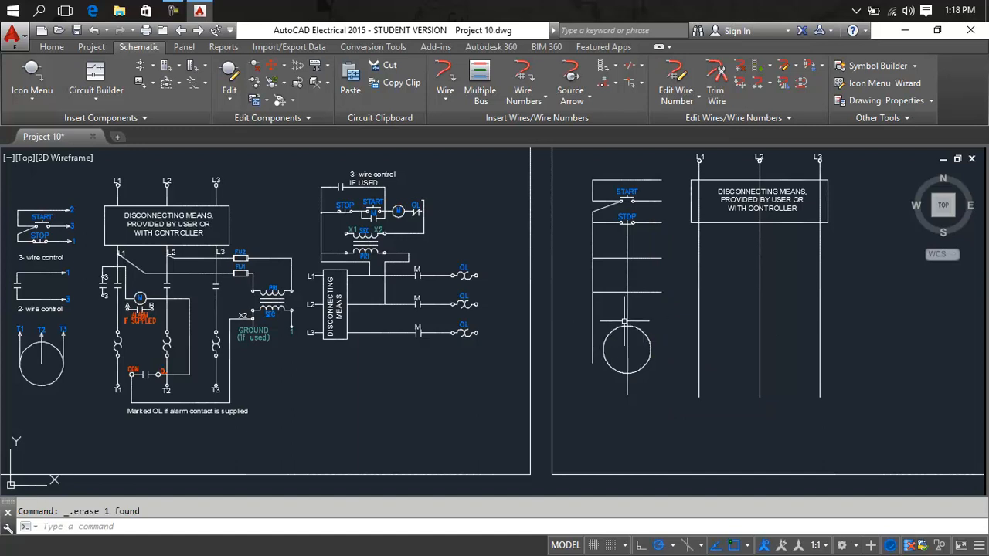
pyautogui.click(628, 316)
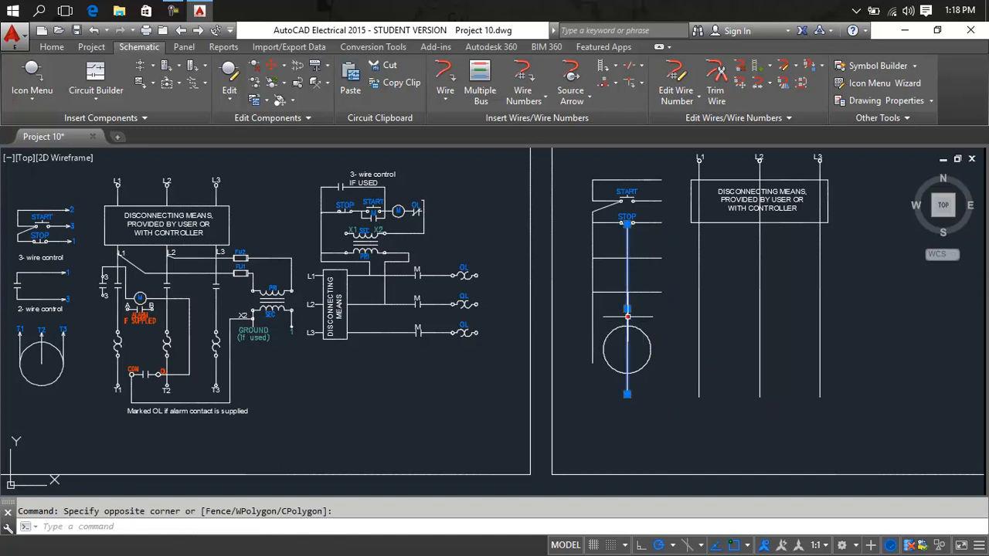
pyautogui.press('Delete')
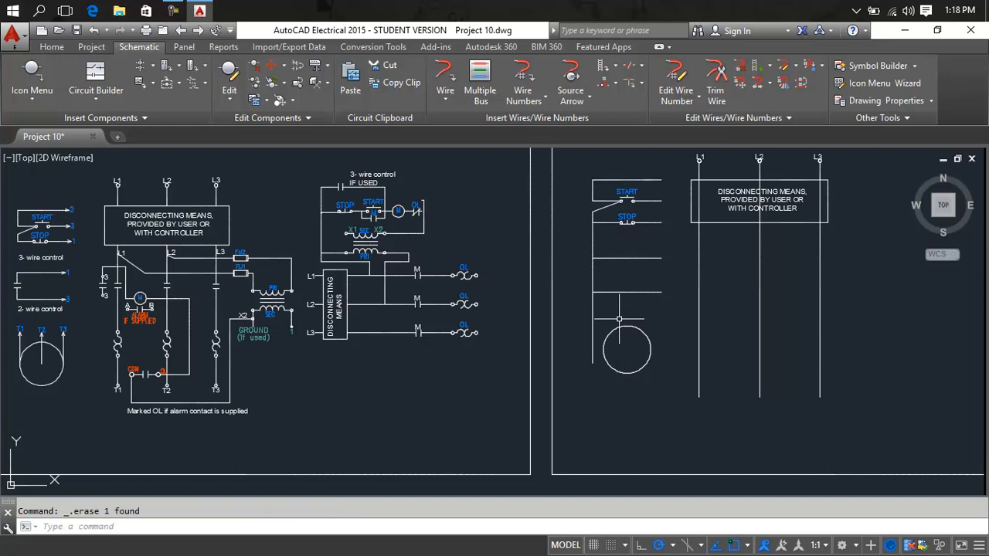
pyautogui.press('Return')
pyautogui.click(627, 310)
pyautogui.click(575, 316)
pyautogui.press('Escape')
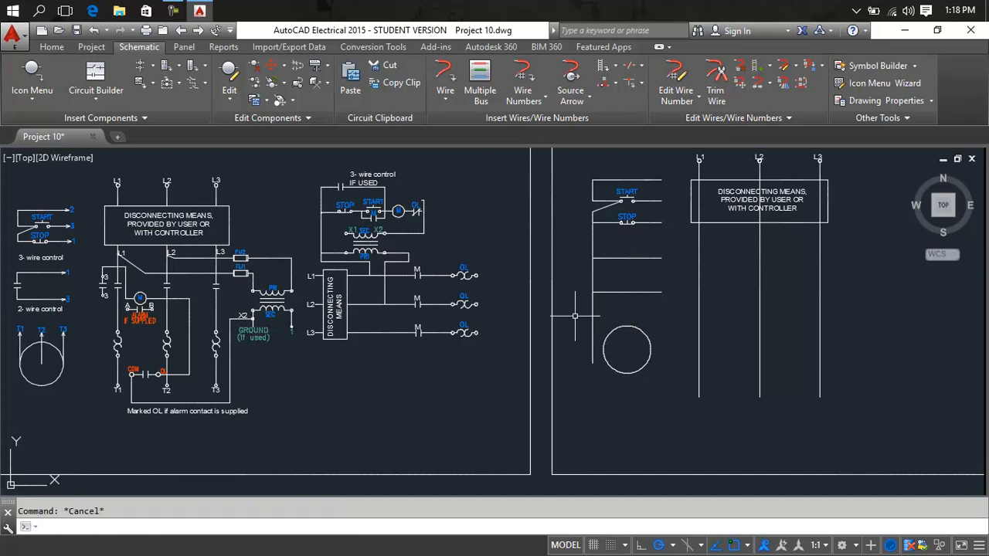
# - Trim the left vertical line below the lowest rung and between the STOP rung and the rung beneath it
pyautogui.write('TR')
pyautogui.press('Return')
pyautogui.click(621, 313)
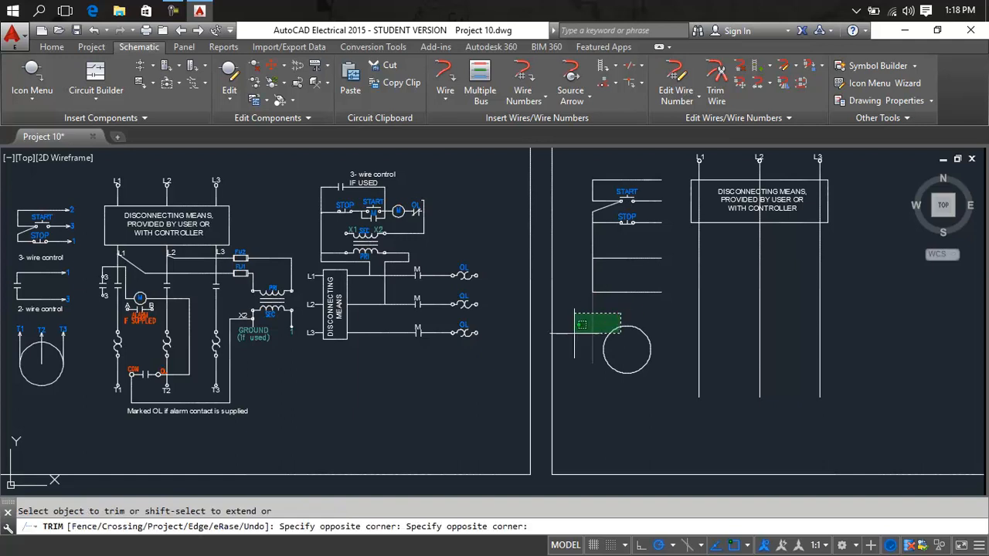
pyautogui.click(572, 334)
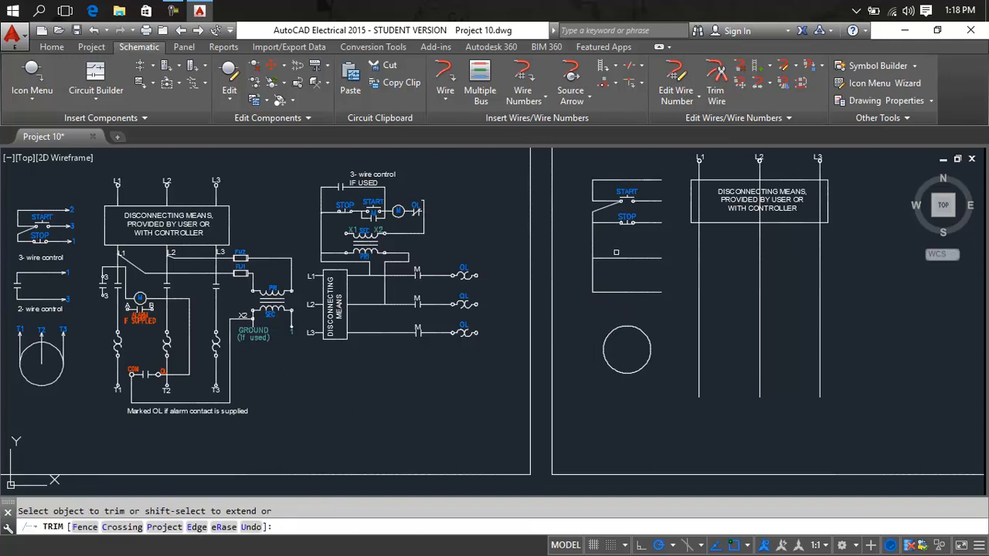
pyautogui.click(618, 246)
pyautogui.click(568, 248)
pyautogui.press('Escape')
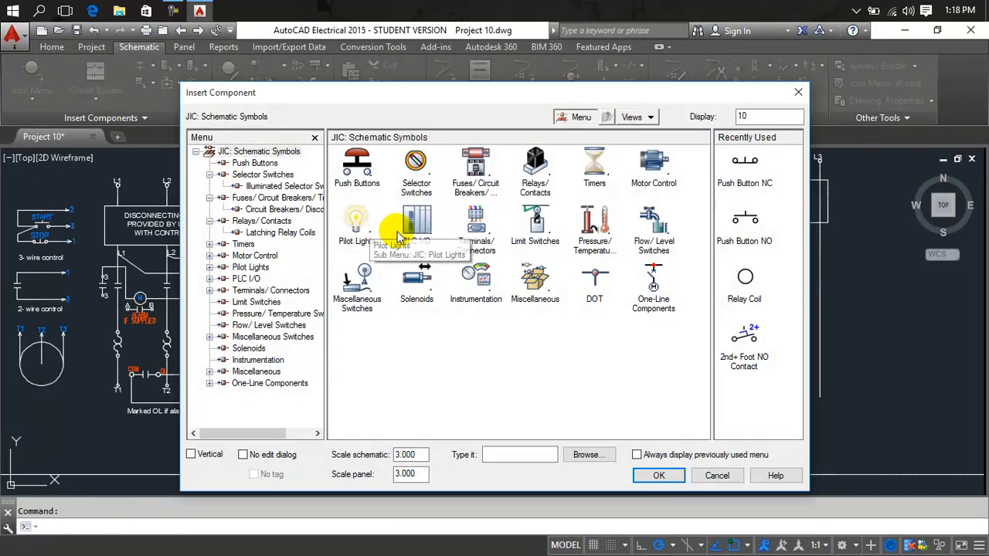
# - Look through the relay, timer, motor control, fuse and breaker symbol categories in the component library
pyautogui.click(276, 209)
pyautogui.click(266, 232)
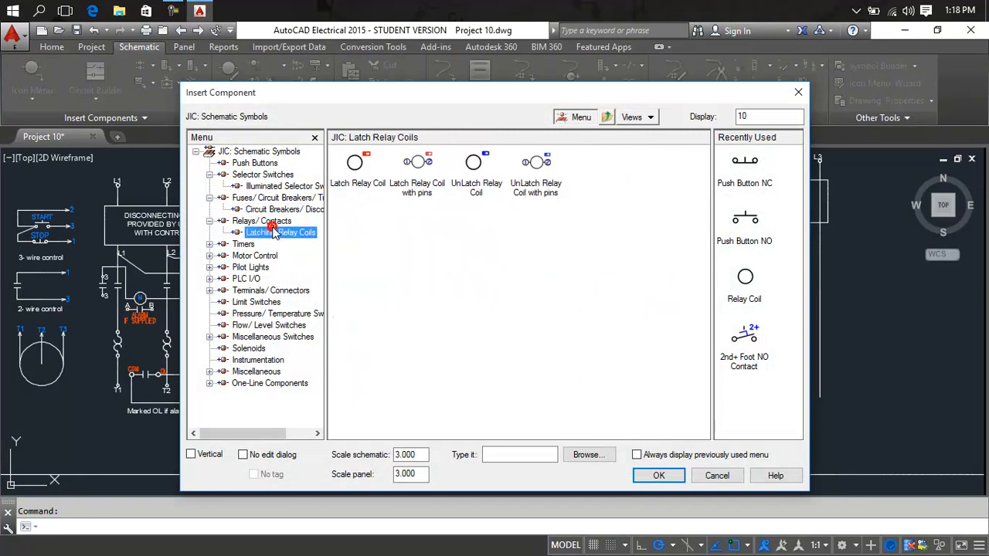
pyautogui.click(255, 245)
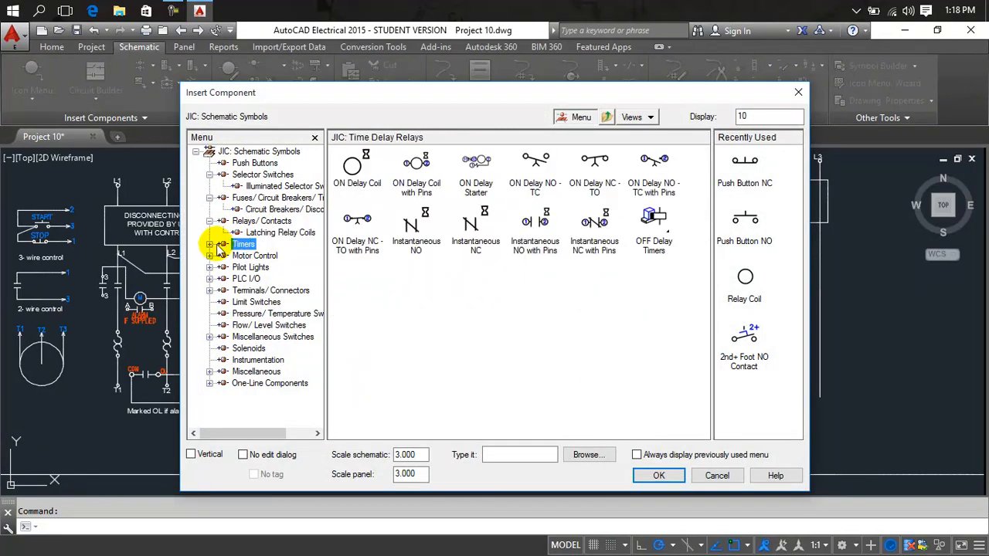
pyautogui.click(209, 244)
pyautogui.press('Up')
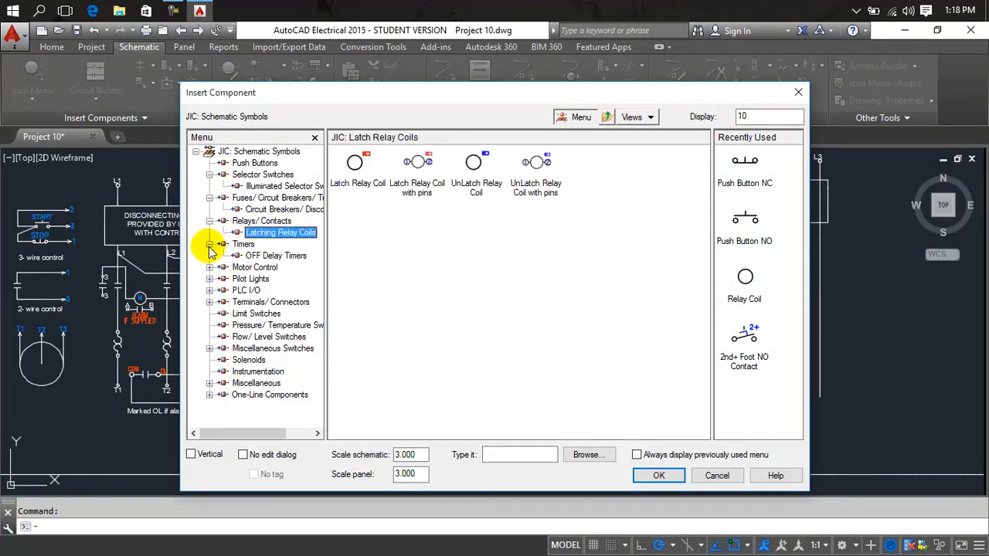
pyautogui.press('Down')
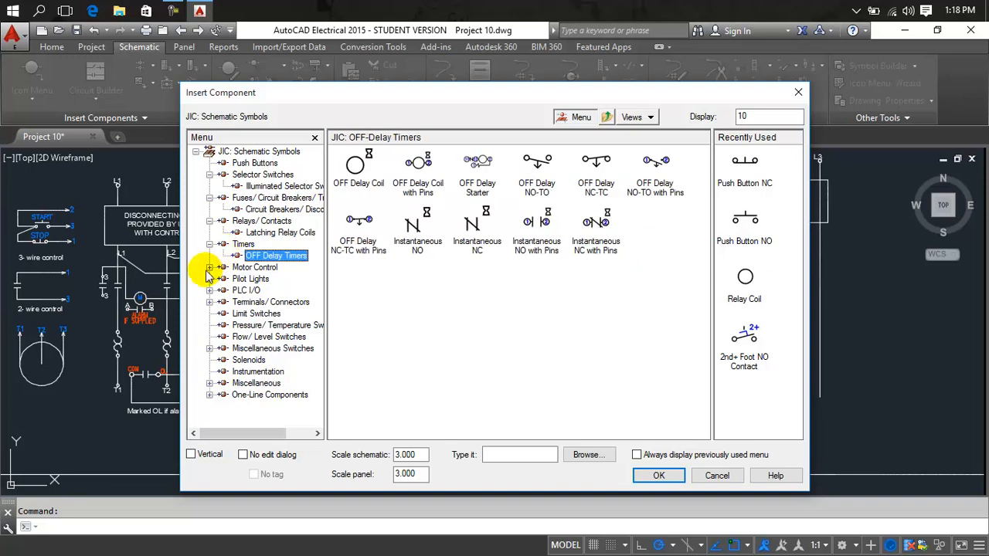
pyautogui.click(210, 267)
pyautogui.click(230, 280)
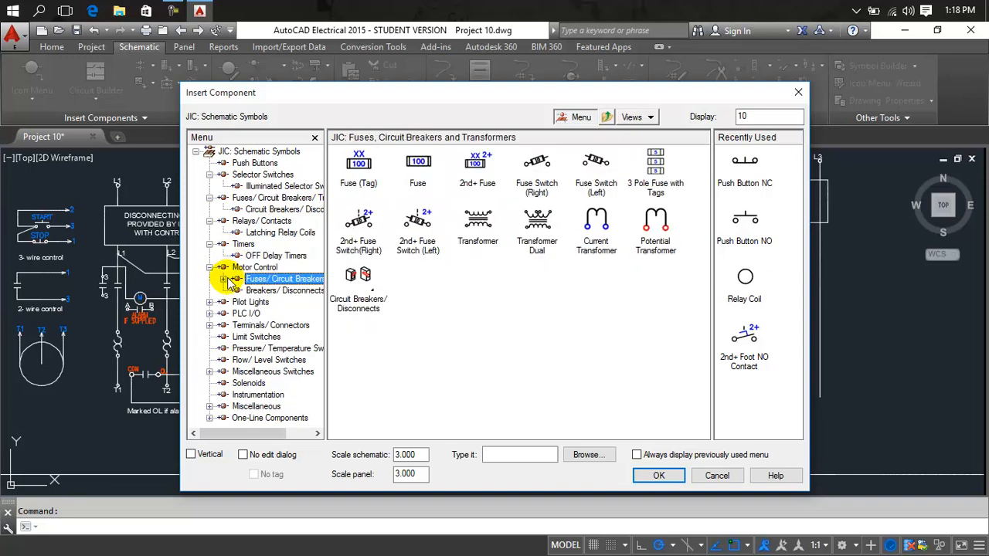
pyautogui.press('Up')
pyautogui.press('Down')
pyautogui.press('Down')
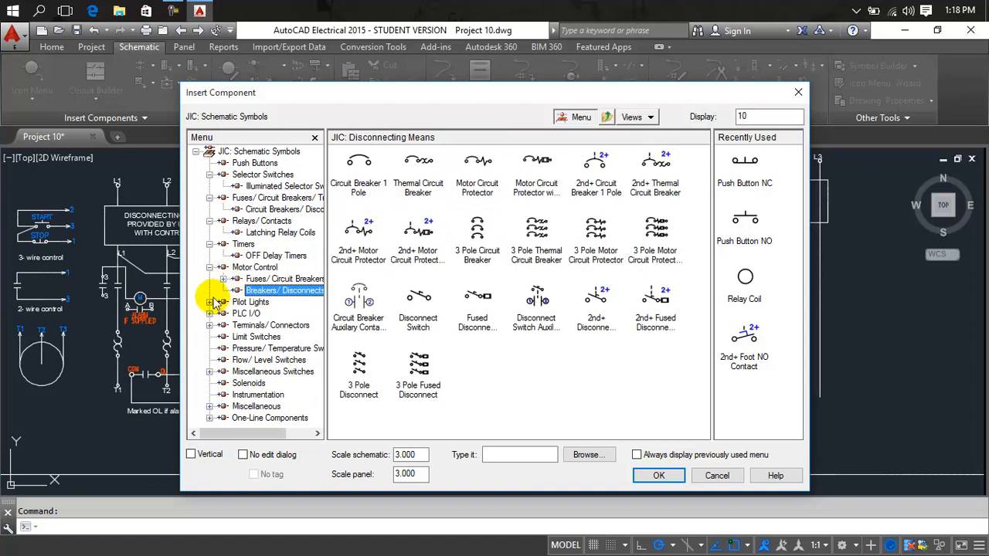
pyautogui.click(223, 279)
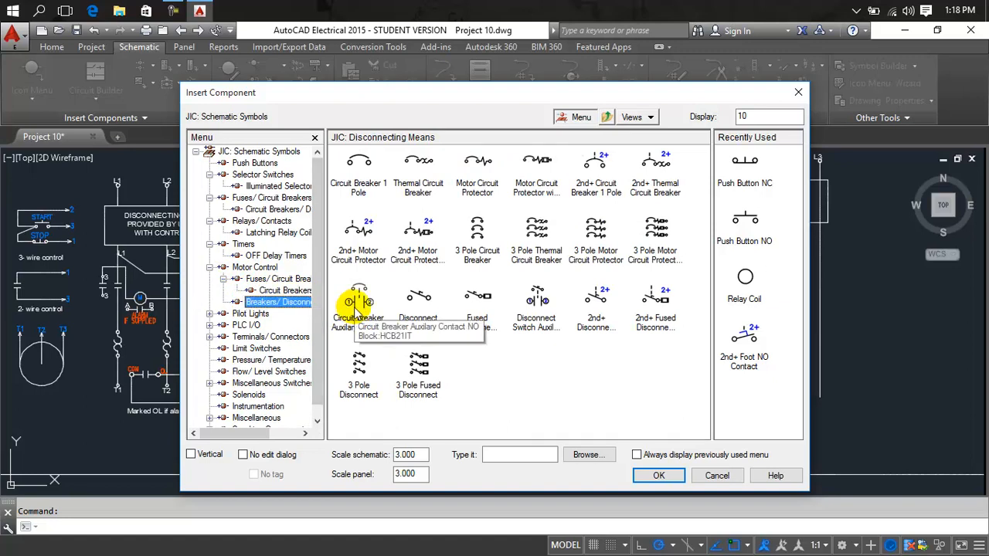
# - Look through the pilot light, PLC I/O, terminal and connector symbol categories, and close the library without inserting anything
pyautogui.click(249, 313)
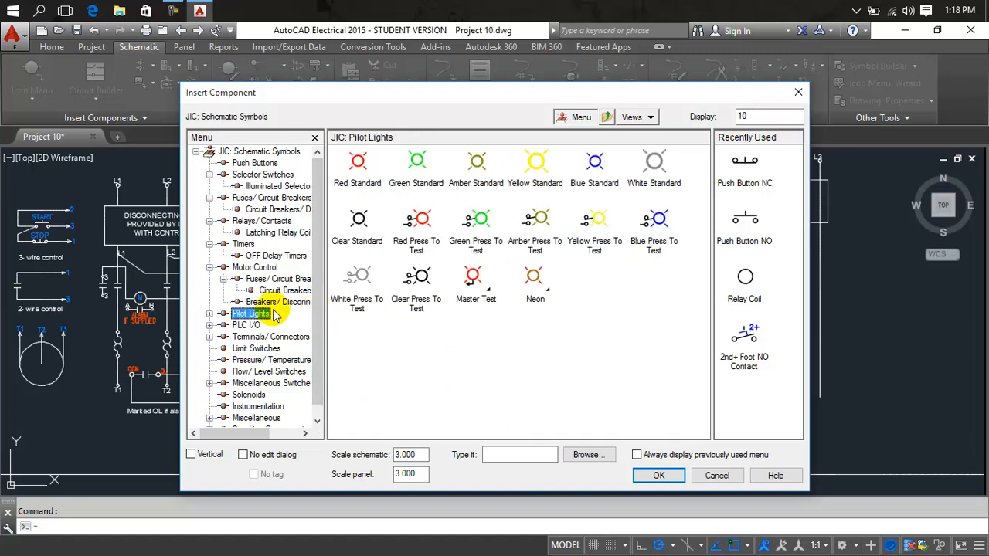
pyautogui.click(209, 314)
pyautogui.press('Down')
pyautogui.press('Down')
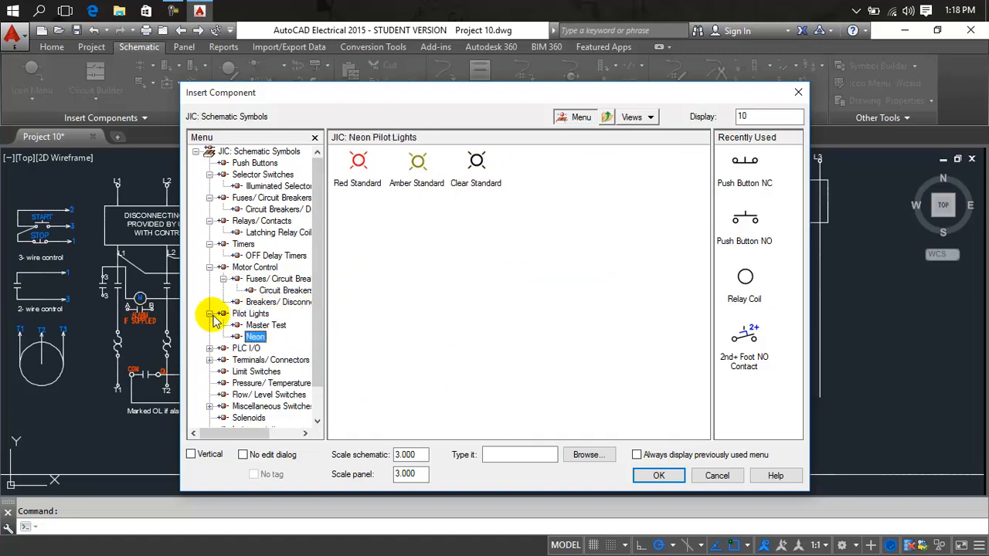
pyautogui.click(210, 349)
pyautogui.press('Down')
pyautogui.press('Down')
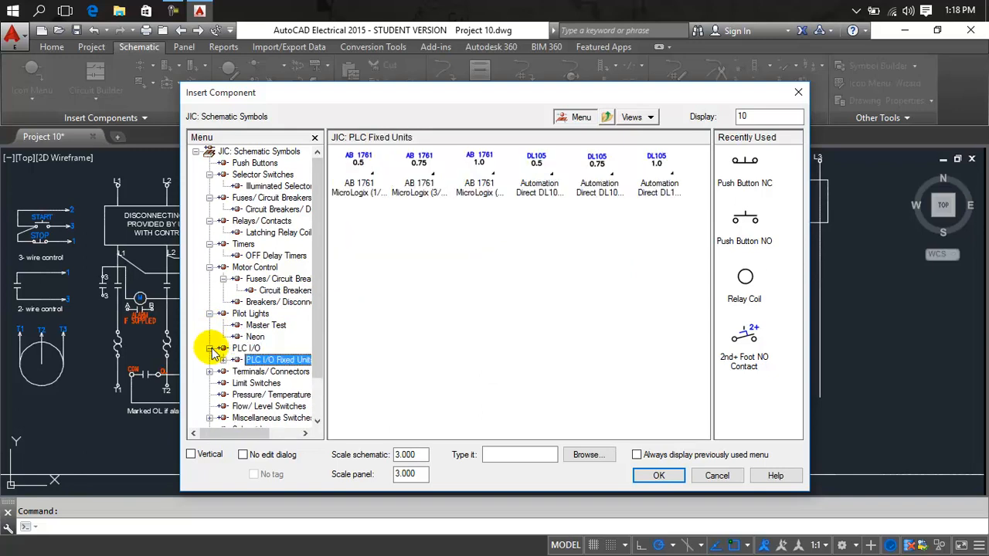
pyautogui.click(209, 372)
pyautogui.press('Down')
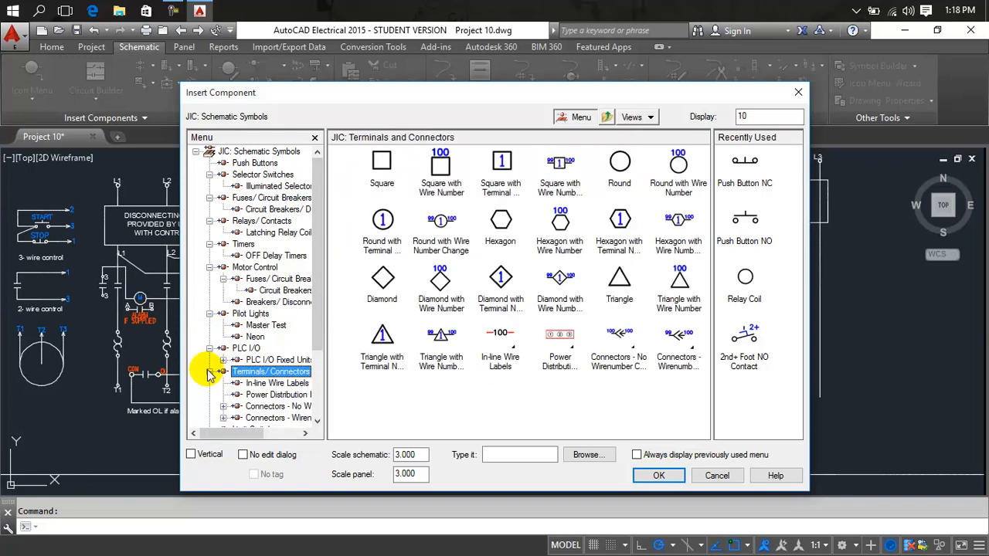
pyautogui.press('Down')
pyautogui.press('Up')
pyautogui.press('Down')
pyautogui.press('Down')
pyautogui.press('Down')
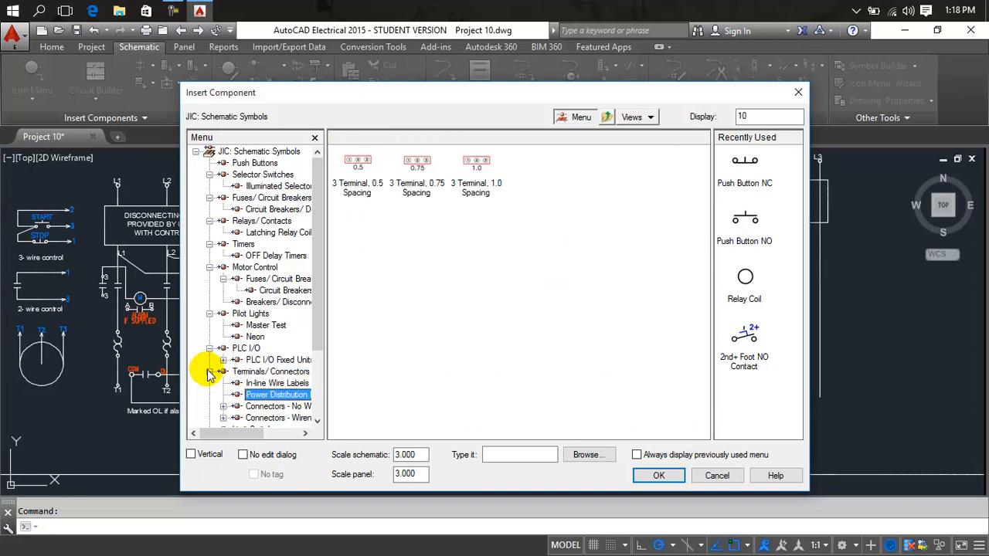
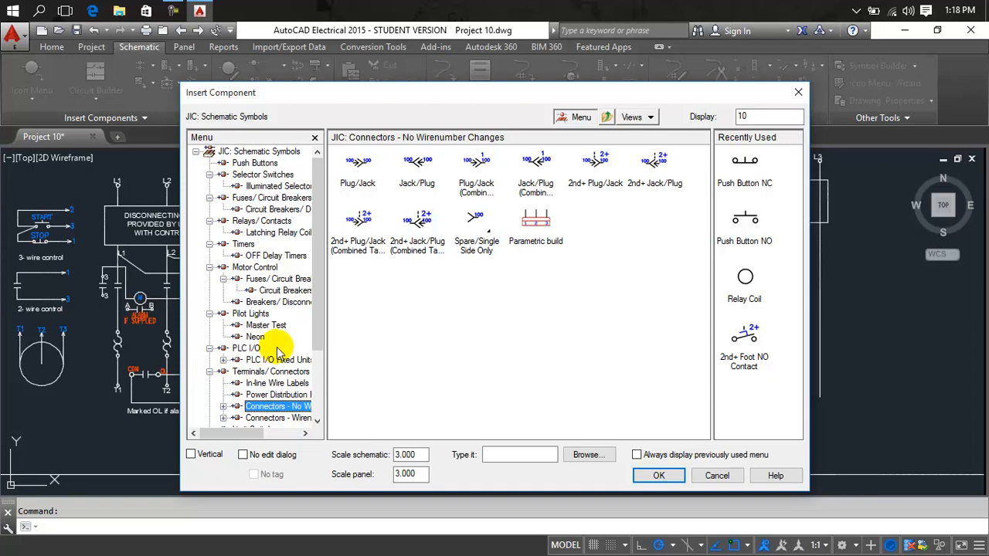
pyautogui.click(797, 94)
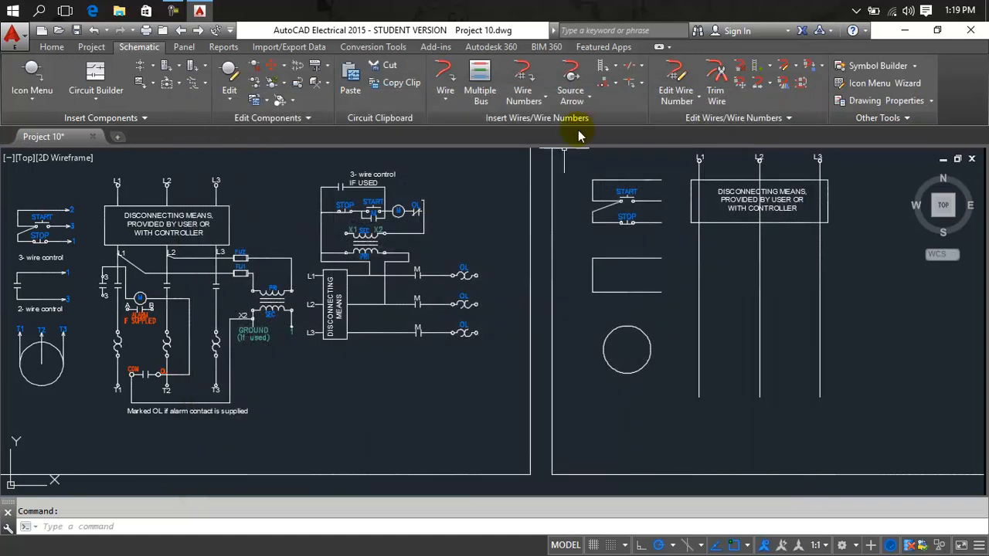
# - Insert the reference-only Generic Arrow - Left symbol at the open right end of the line above START
pyautogui.click(588, 101)
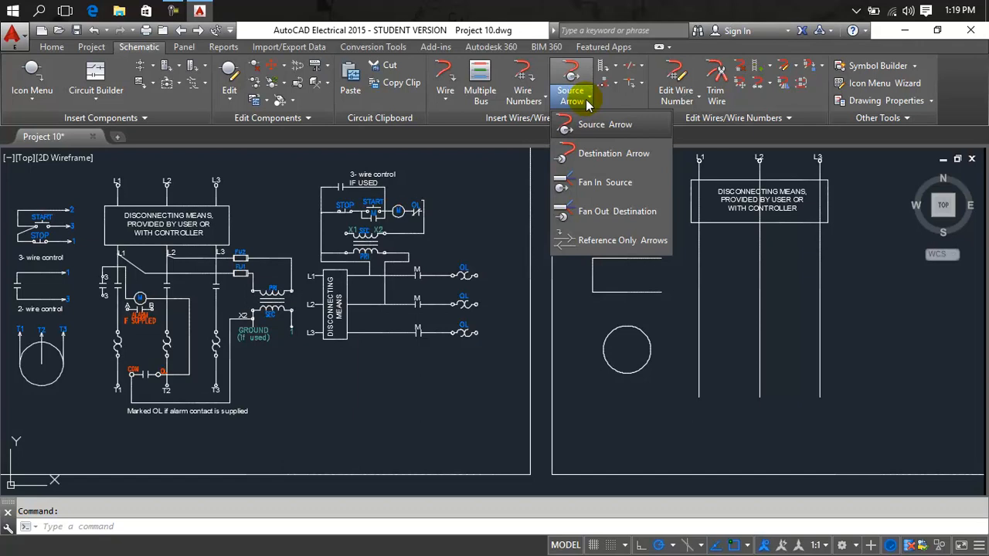
pyautogui.click(607, 241)
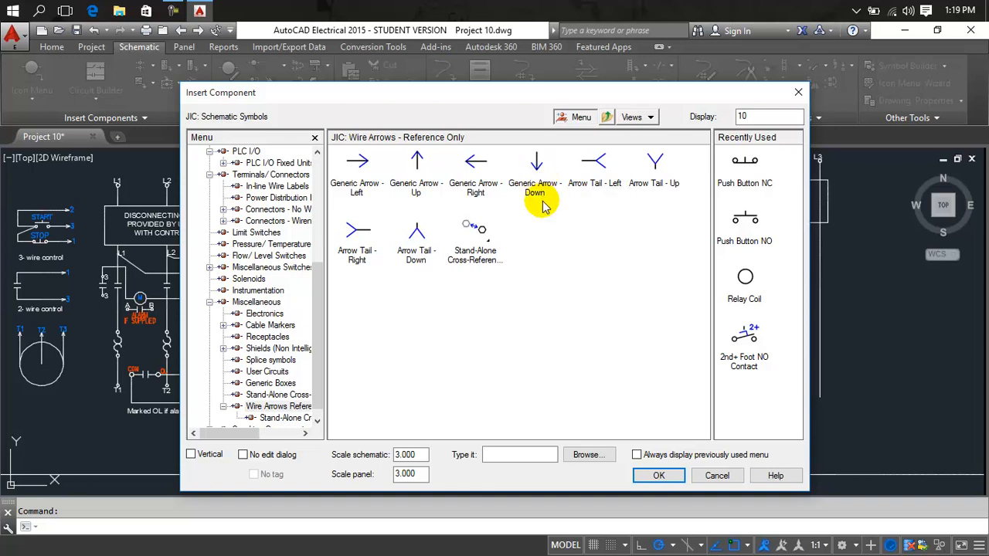
pyautogui.click(360, 175)
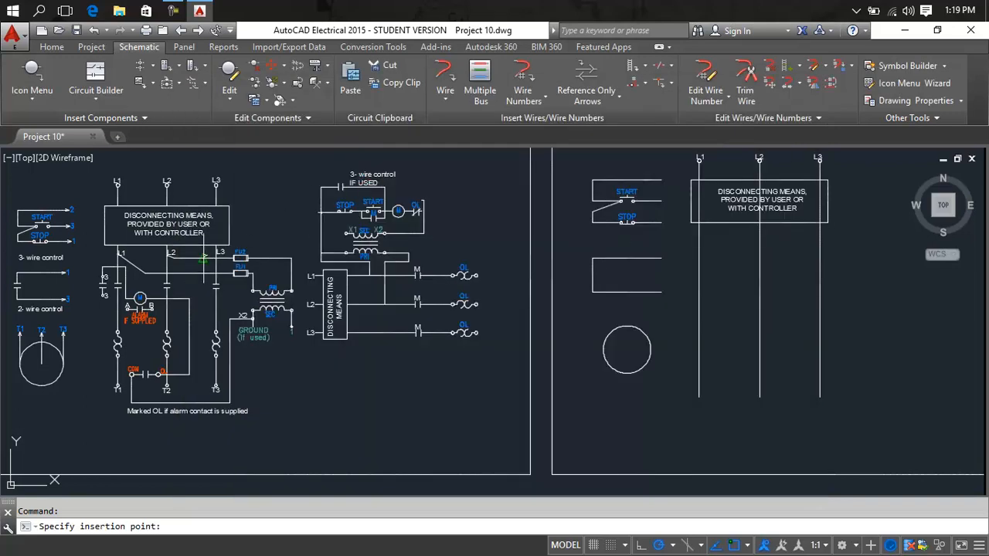
pyautogui.scroll(5, 641, 216)
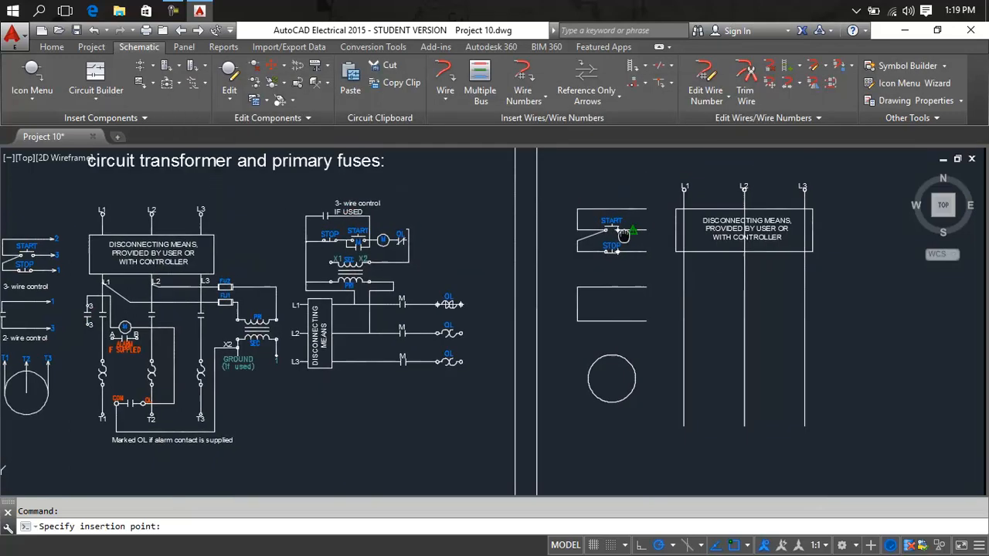
pyautogui.scroll(2, 530, 263)
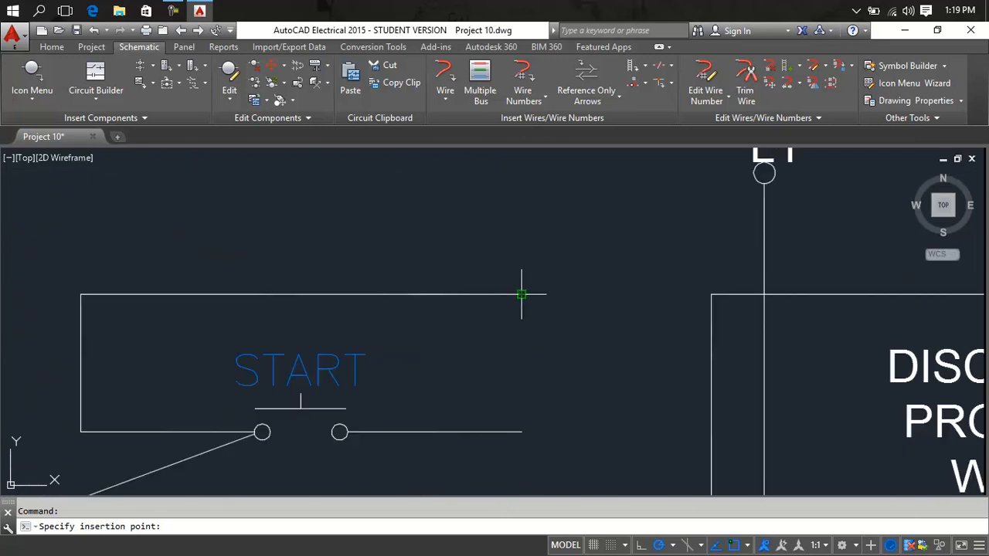
pyautogui.click(523, 297)
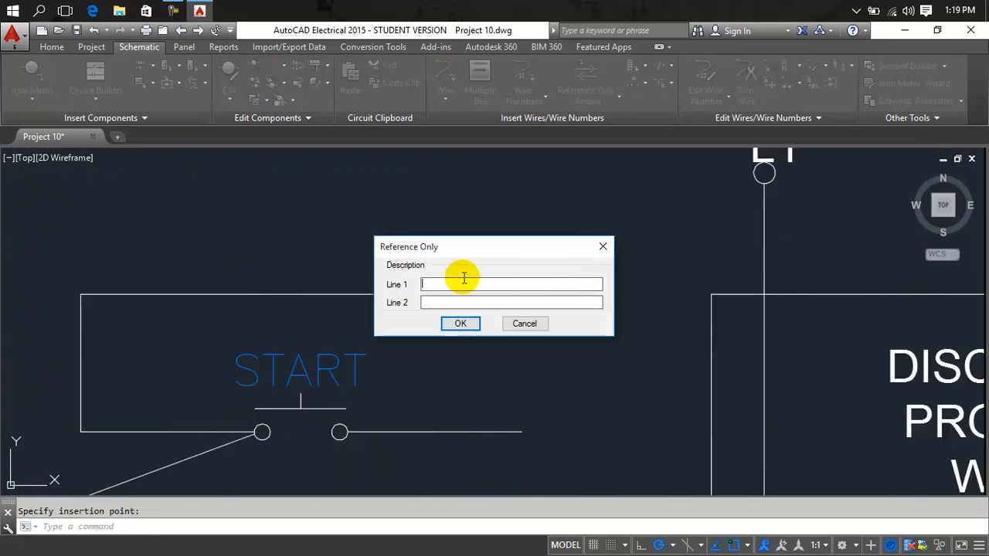
# - Give the reference arrow on the line above START the first-line description L1
pyautogui.click(490, 285)
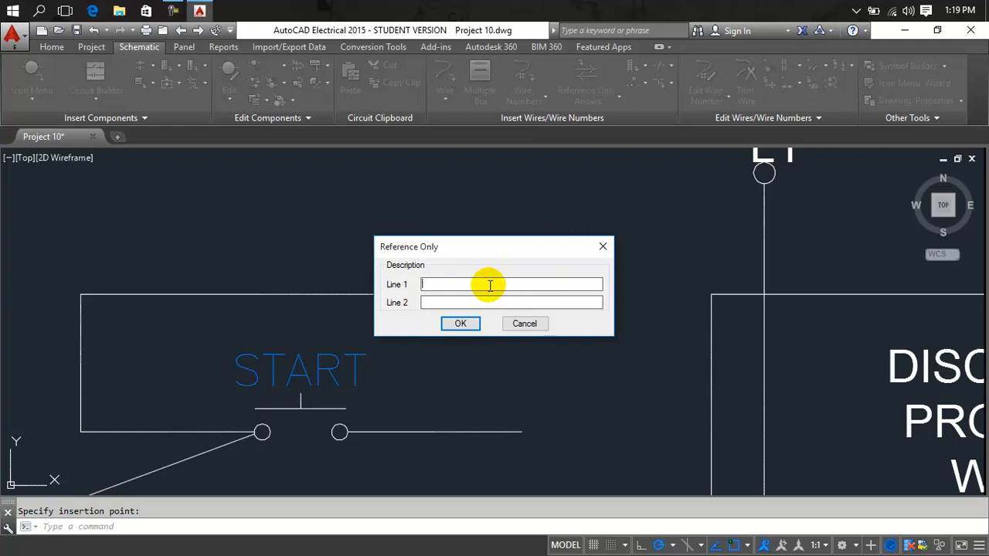
pyautogui.write('L1')
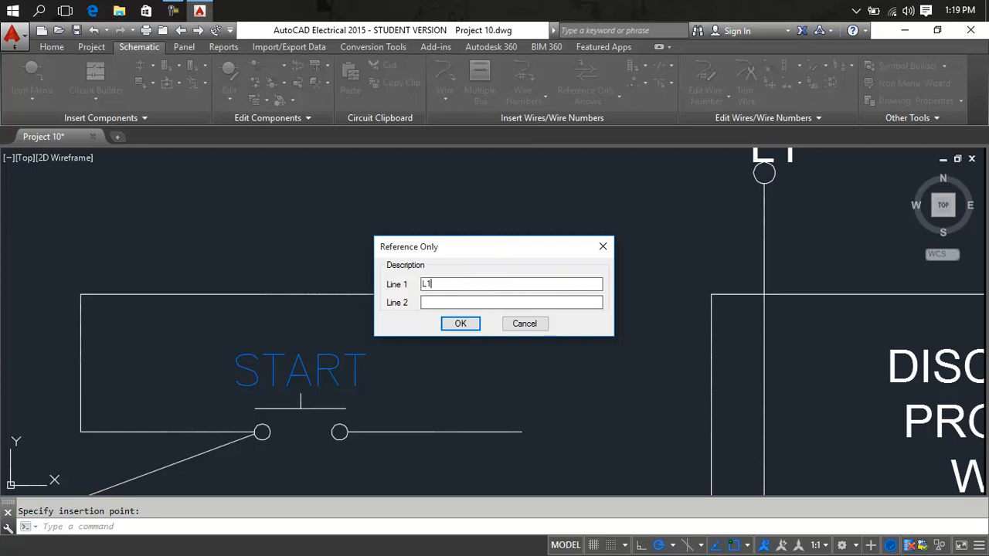
pyautogui.click(460, 324)
pyautogui.scroll(-8, 471, 328)
pyautogui.moveTo(470, 328)
pyautogui.mouseDown(button='middle')
pyautogui.moveTo(979, 203)
pyautogui.moveTo(482, 295)
pyautogui.mouseUp(button='middle')
pyautogui.scroll(6, 511, 287)
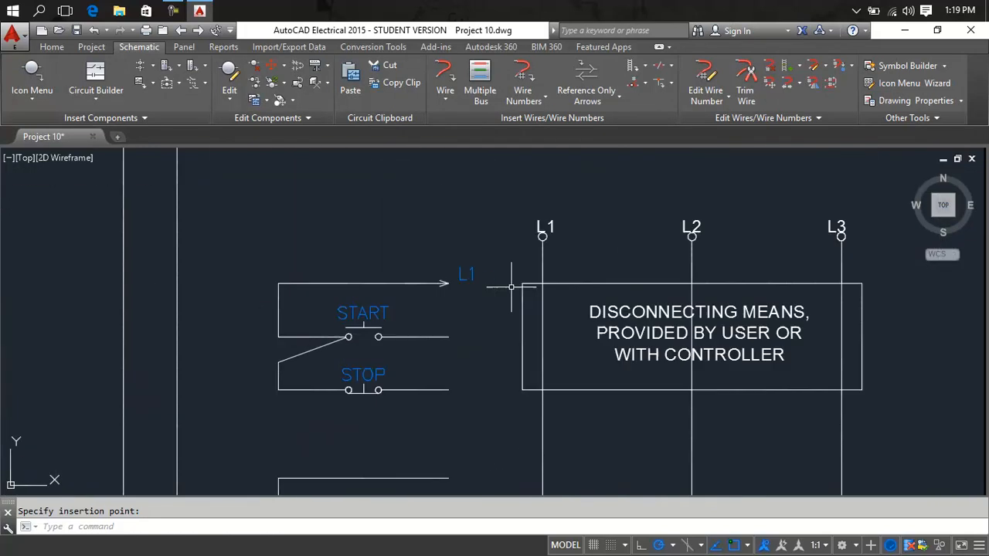
pyautogui.click(456, 278)
pyautogui.click(458, 271)
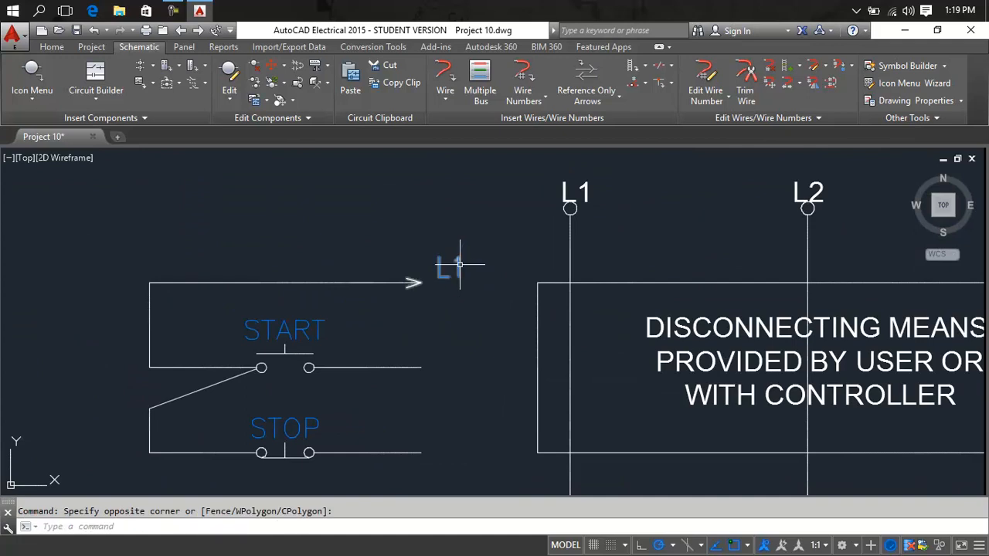
pyautogui.scroll(2, 420, 282)
pyautogui.rightClick(411, 284)
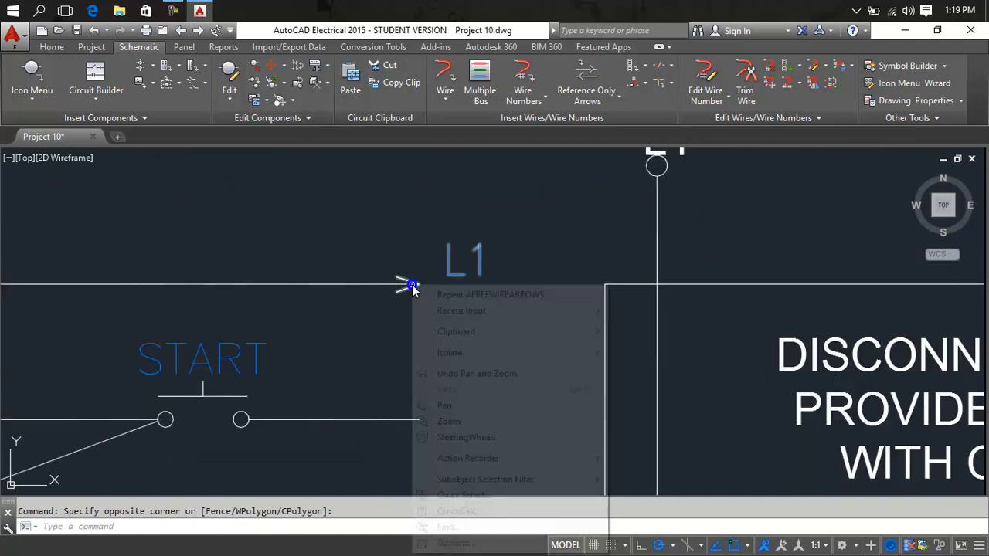
pyautogui.click(411, 280)
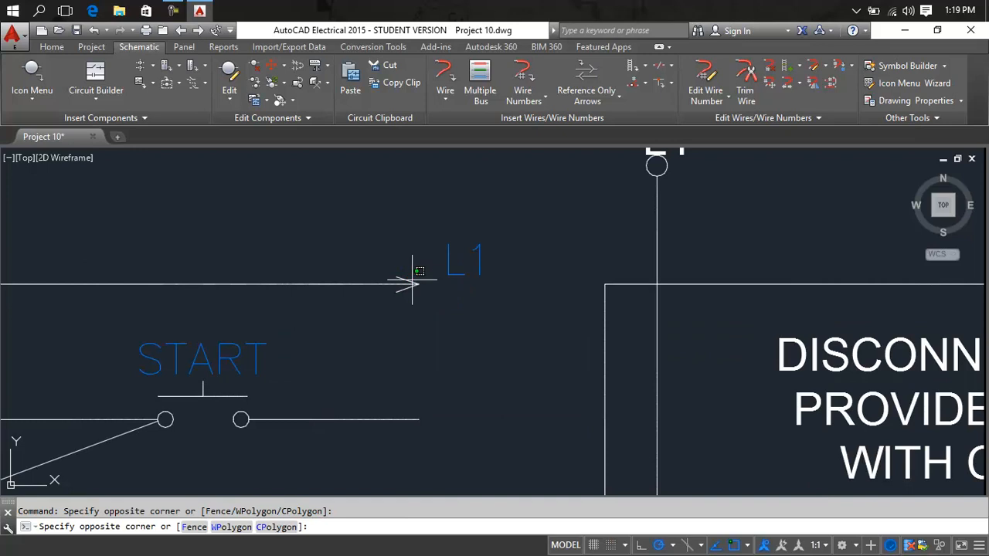
pyautogui.rightClick(412, 283)
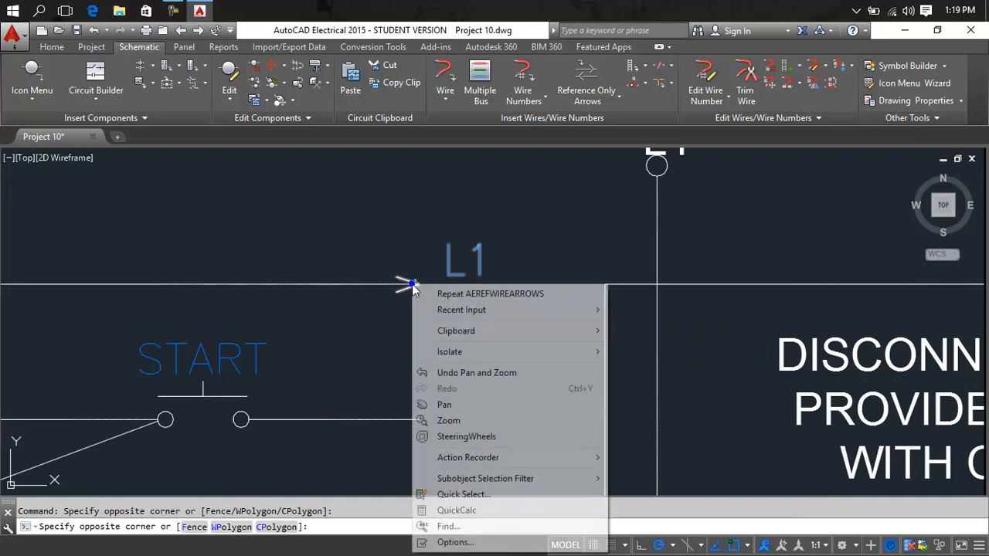
pyautogui.click(402, 279)
pyautogui.moveTo(403, 279); pyautogui.dragTo(432, 292, button='right')
pyautogui.write('cp')
pyautogui.press('Return')
pyautogui.click(420, 283)
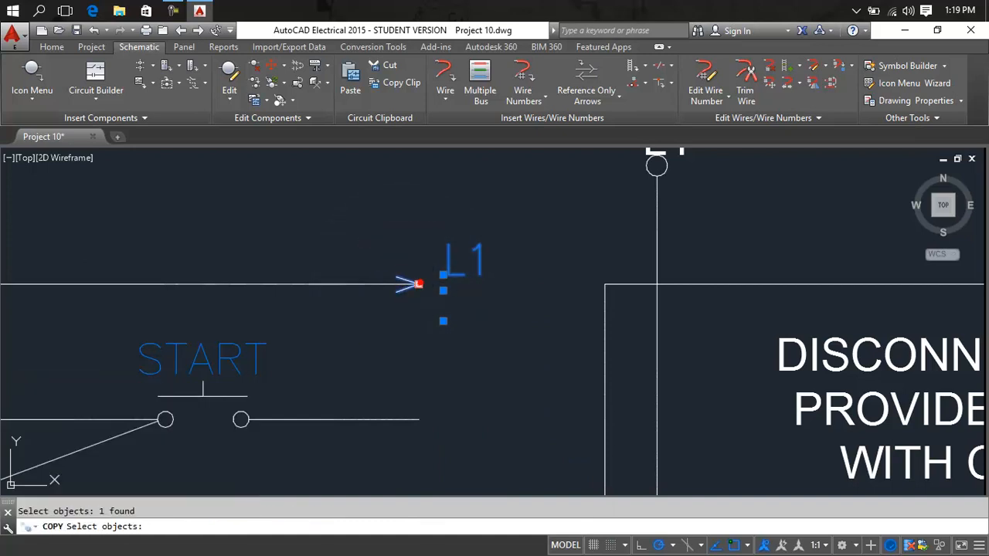
pyautogui.press('Return')
pyautogui.rightClick(421, 287)
pyautogui.click(440, 291)
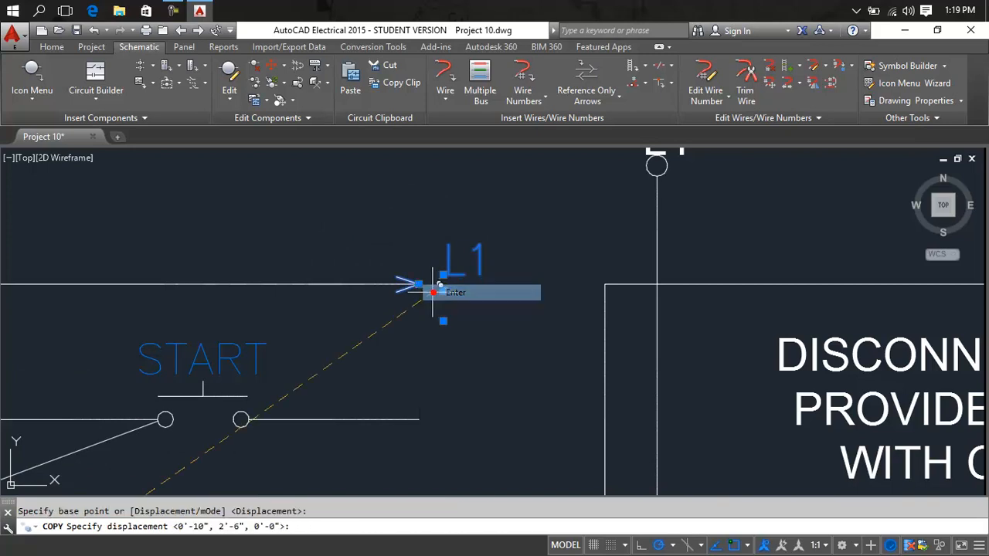
pyautogui.press('Escape')
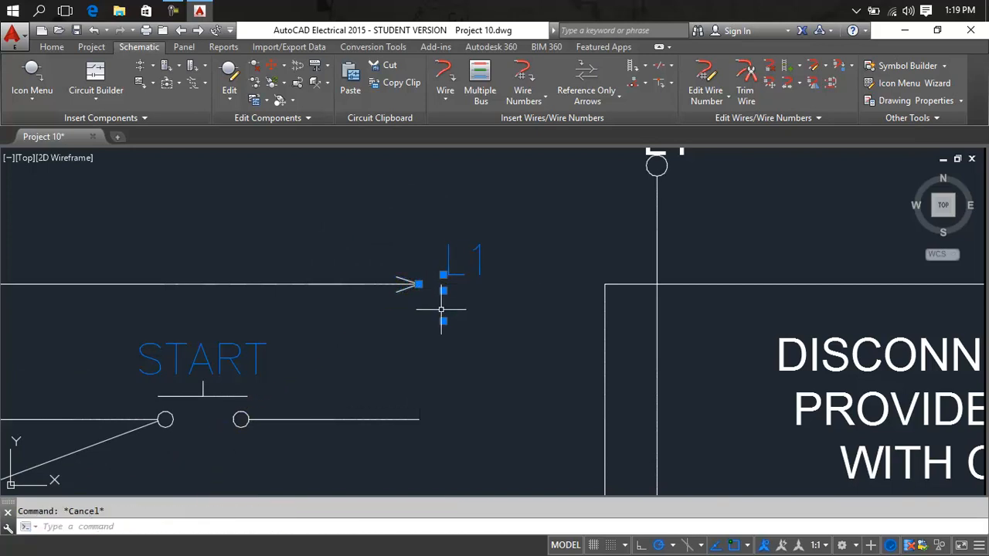
pyautogui.scroll(2, 408, 315)
pyautogui.click(404, 315)
pyautogui.press('Escape')
pyautogui.rightClick(499, 285)
pyautogui.press('Escape')
pyautogui.scroll(-5, 601, 292)
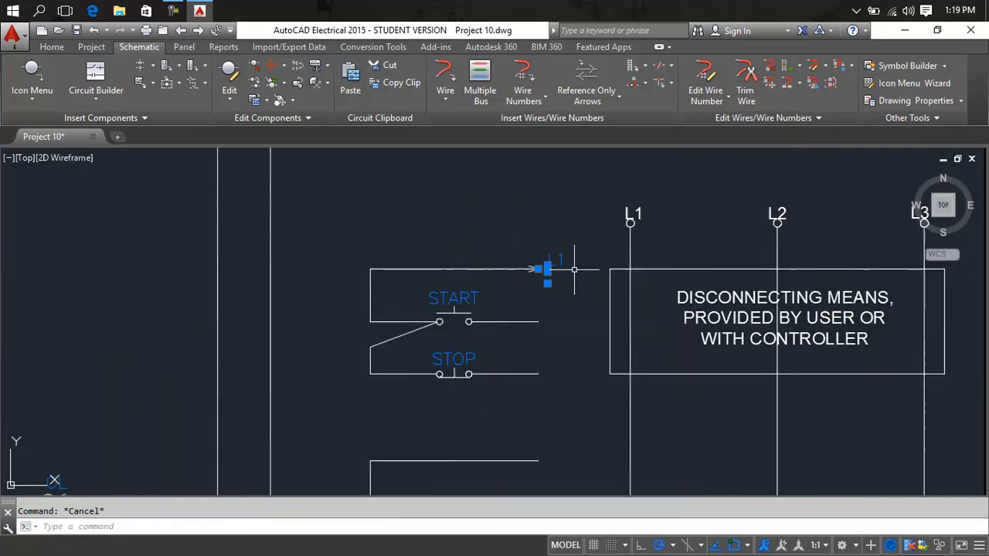
pyautogui.click(597, 334)
pyautogui.press('Escape')
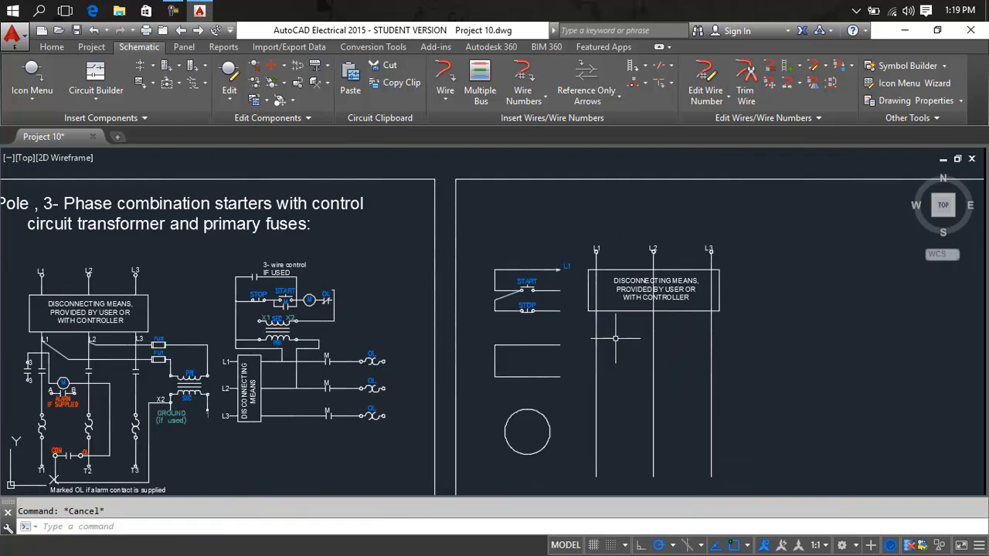
# - Copy the L1 reference arrow by its tip to the open ends of the START and STOP lines
pyautogui.scroll(4, 565, 268)
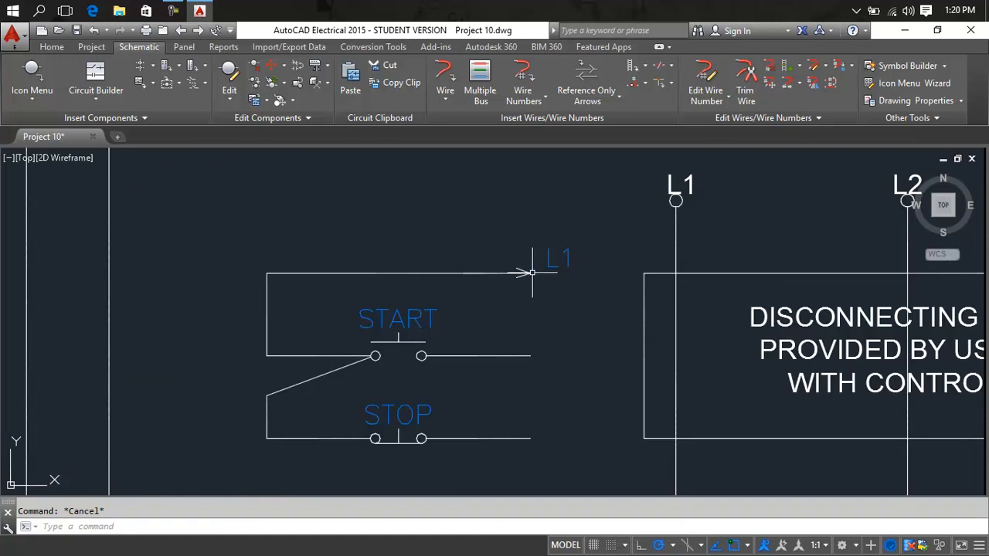
pyautogui.write('cp')
pyautogui.press('Return')
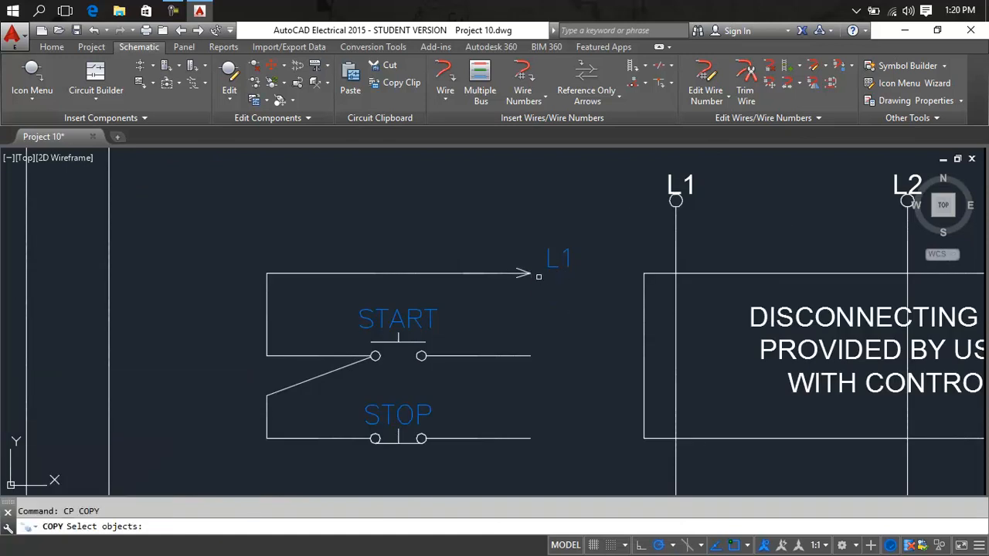
pyautogui.click(529, 273)
pyautogui.press('Return')
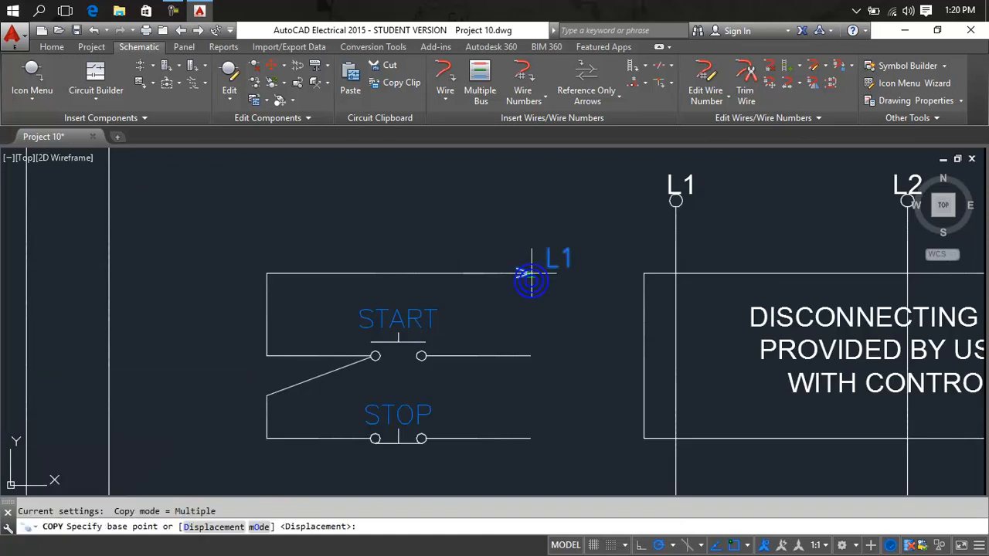
pyautogui.scroll(8, 530, 275)
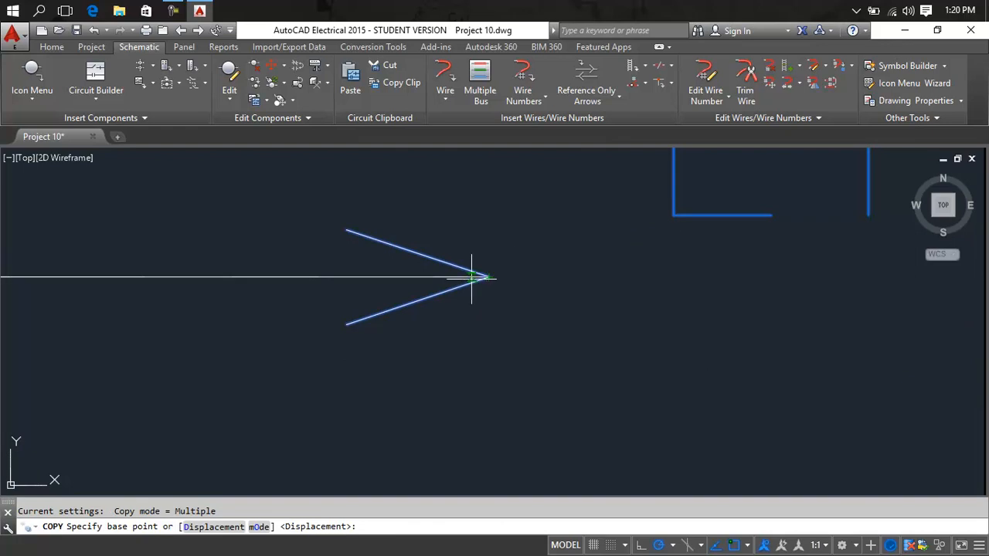
pyautogui.click(487, 278)
pyautogui.scroll(-8, 492, 329)
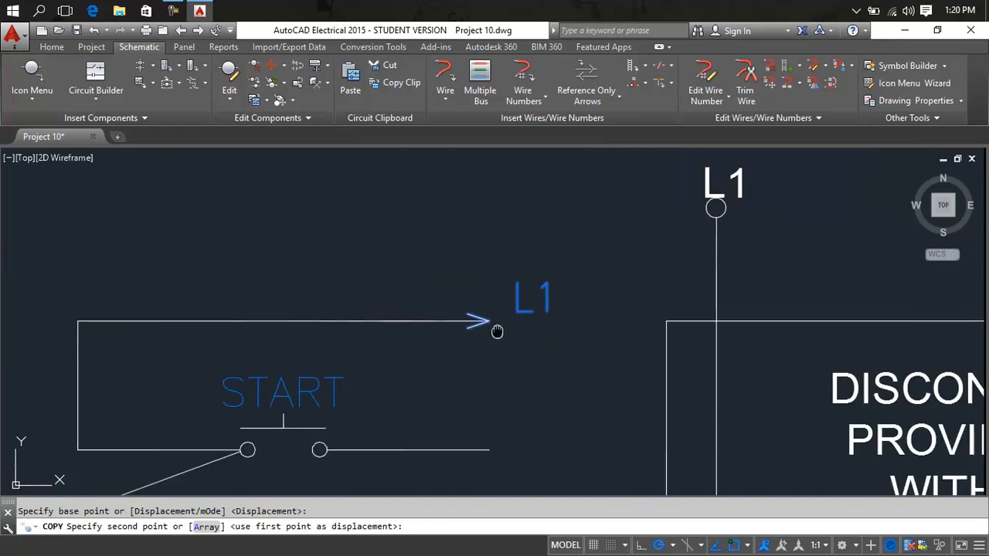
pyautogui.moveTo(497, 332); pyautogui.dragTo(512, 168, button='middle')
pyautogui.click(504, 287)
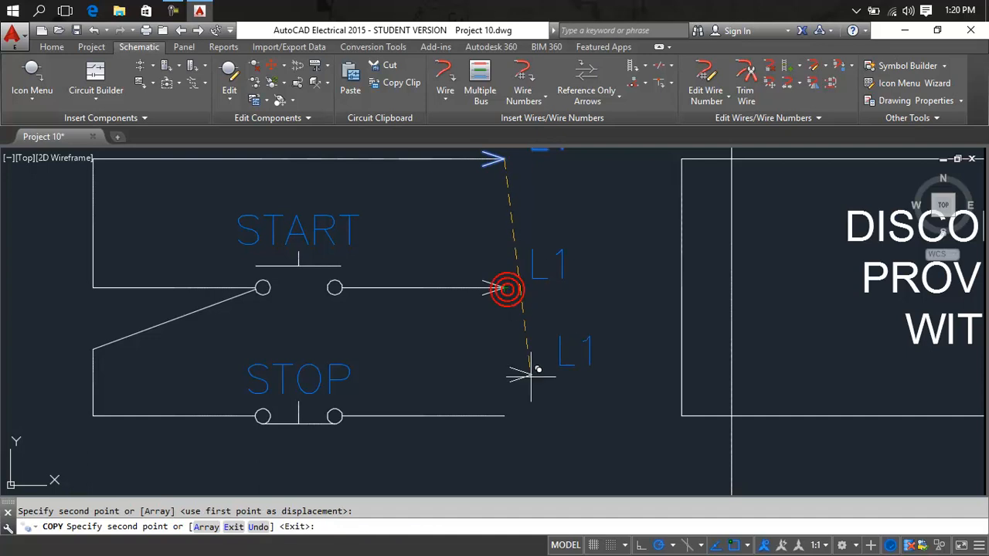
pyautogui.scroll(8, 504, 416)
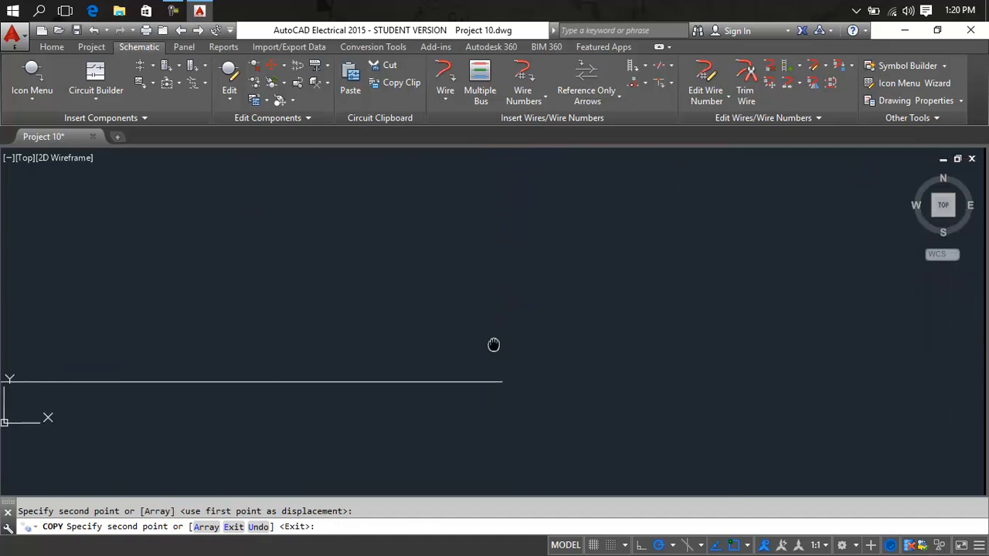
pyautogui.click(502, 289)
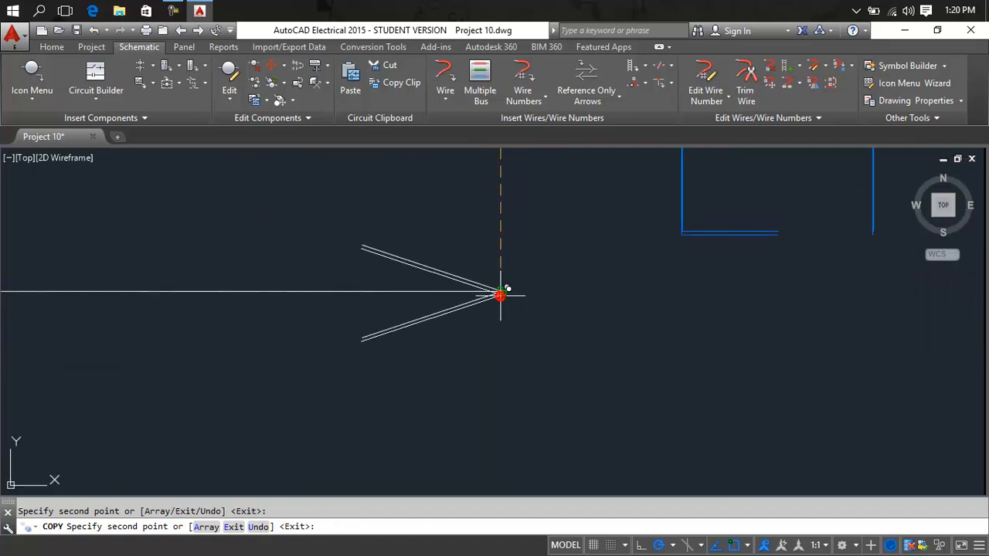
# - Place two more copies of the L1 arrow at the open ends of both horizontal lines in the bracket below STOP
pyautogui.moveTo(574, 302); pyautogui.dragTo(564, 80, button='middle')
pyautogui.moveTo(557, 396); pyautogui.dragTo(547, 286, button='middle')
pyautogui.scroll(-4, 555, 280)
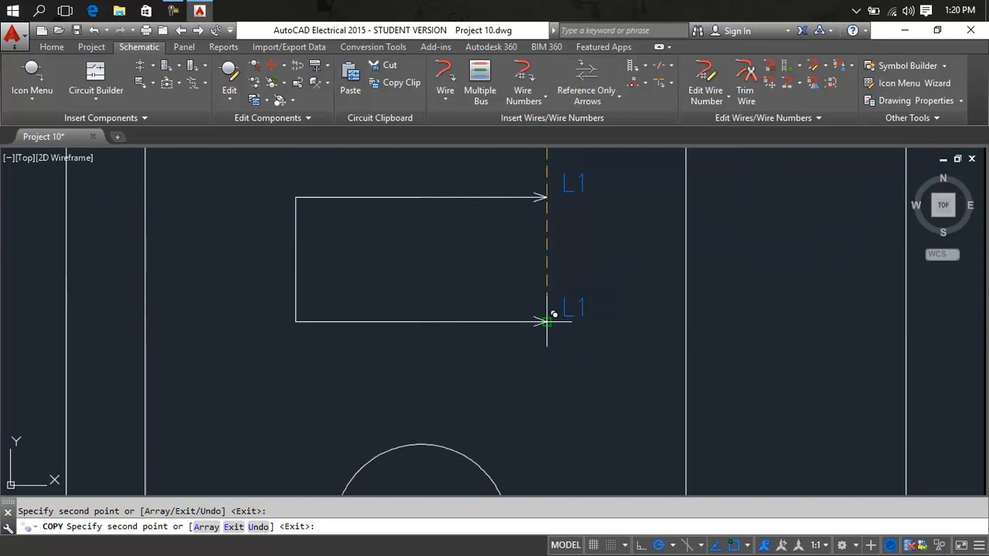
pyautogui.press('Escape')
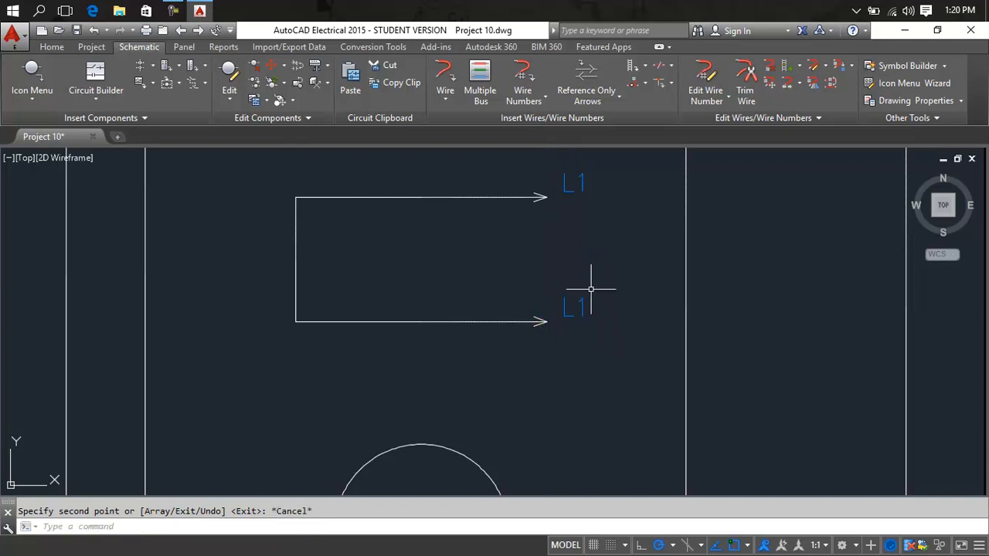
# - Change the DESC1 attribute of the arrow on the STOP line to 1
pyautogui.scroll(-5, 585, 282)
pyautogui.moveTo(589, 276); pyautogui.dragTo(573, 339, button='middle')
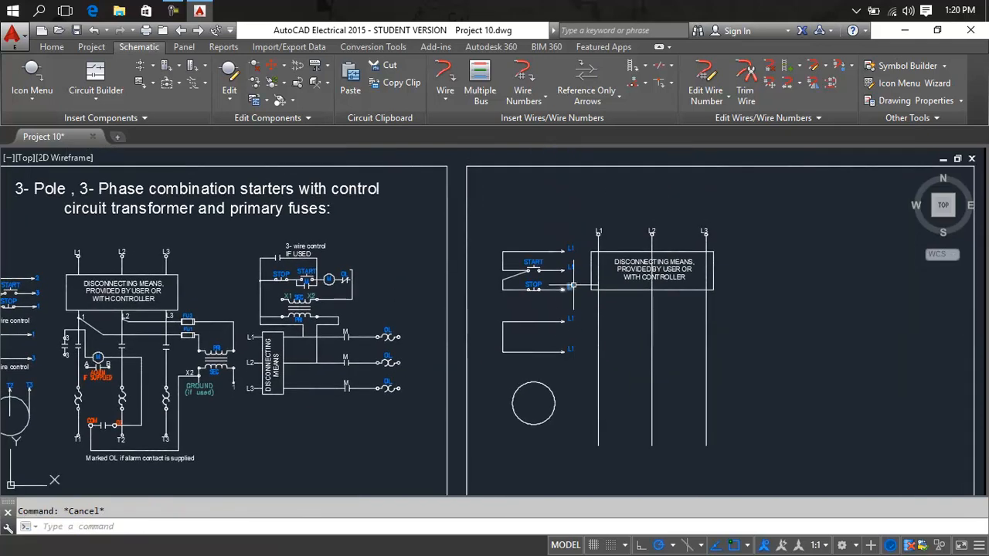
pyautogui.scroll(4, 573, 285)
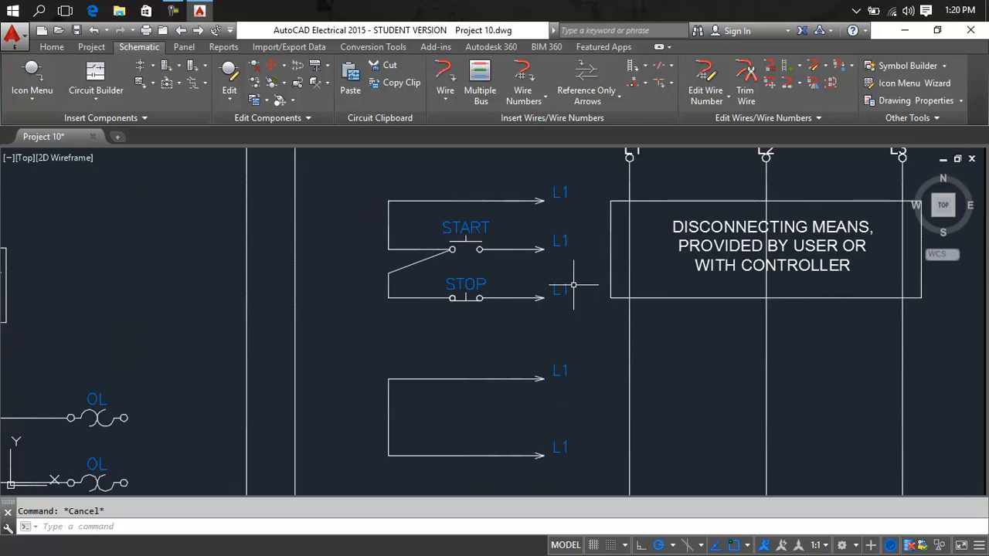
pyautogui.click(568, 287)
pyautogui.doubleClick(564, 288)
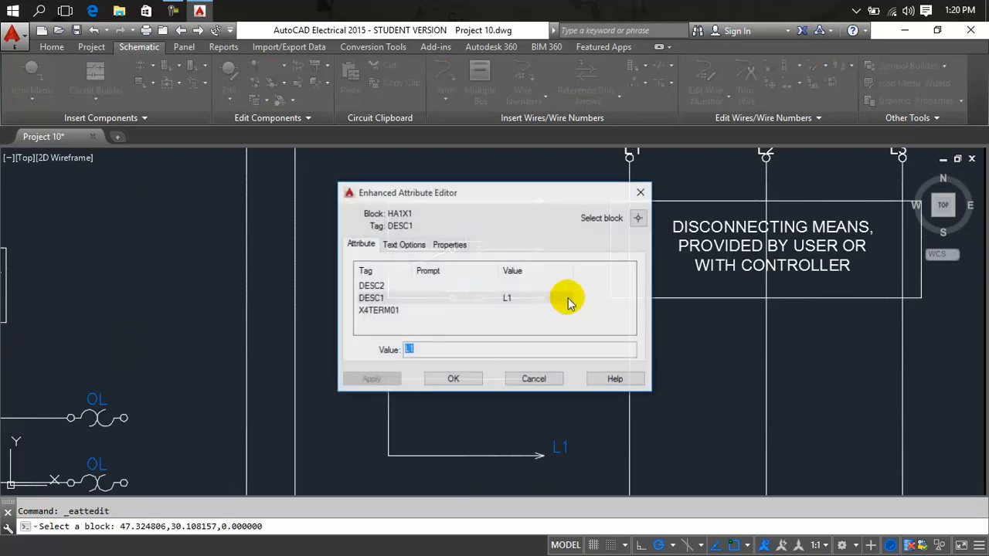
pyautogui.click(430, 352)
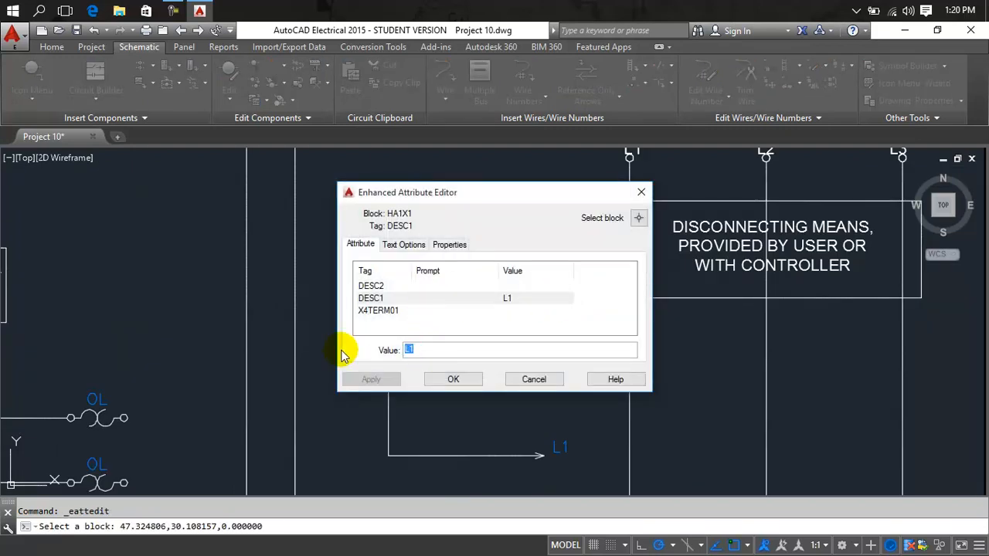
pyautogui.write('1')
pyautogui.click(437, 379)
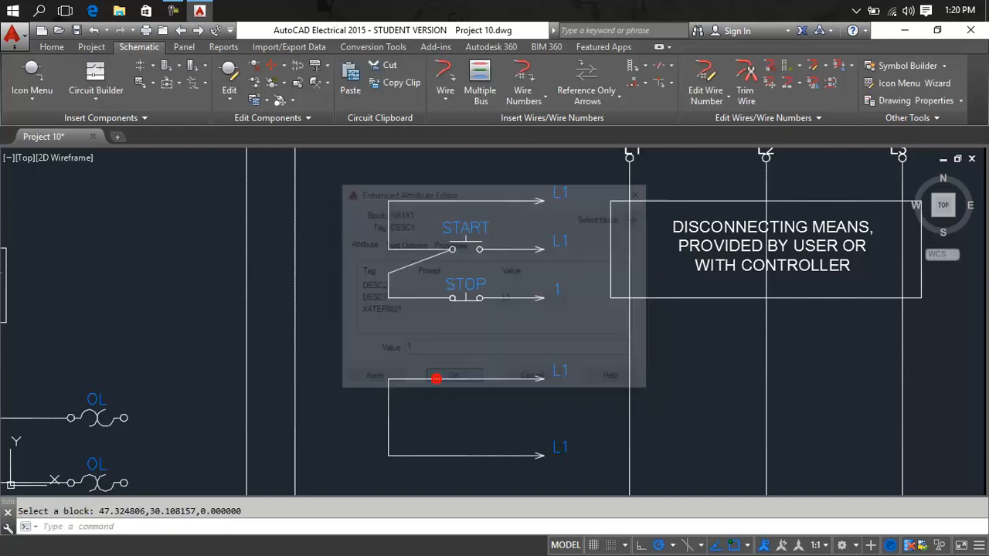
# - Set the START arrow's DESC1 value to 3 and relabel the arrow above it with the number used in the reference drawing
pyautogui.click(556, 246)
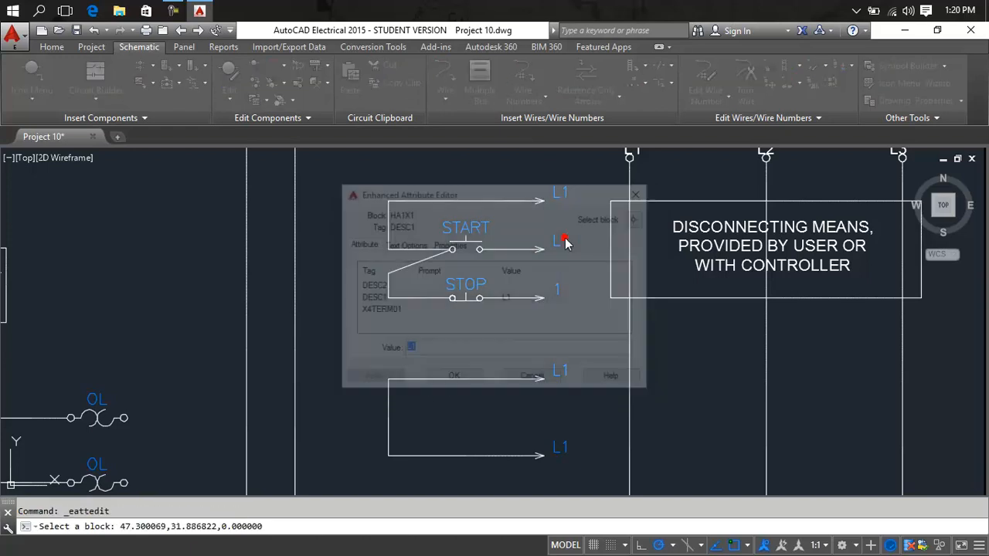
pyautogui.click(431, 350)
pyautogui.write('3')
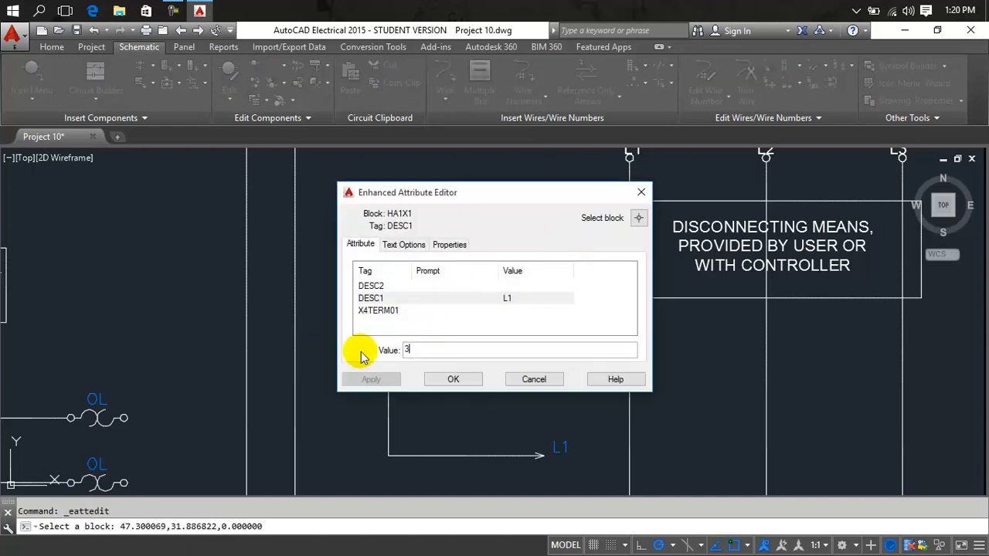
pyautogui.click(440, 378)
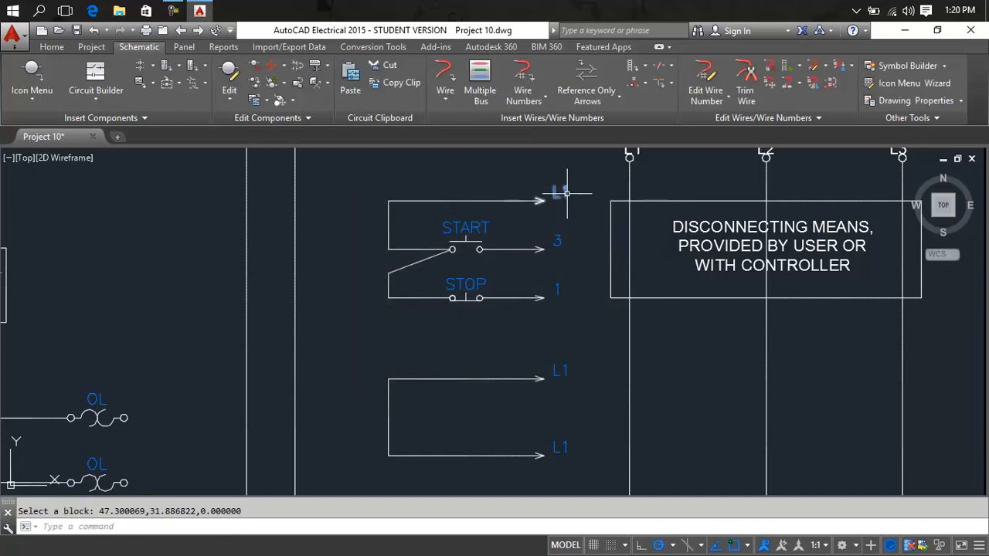
pyautogui.doubleClick(562, 194)
pyautogui.click(520, 354)
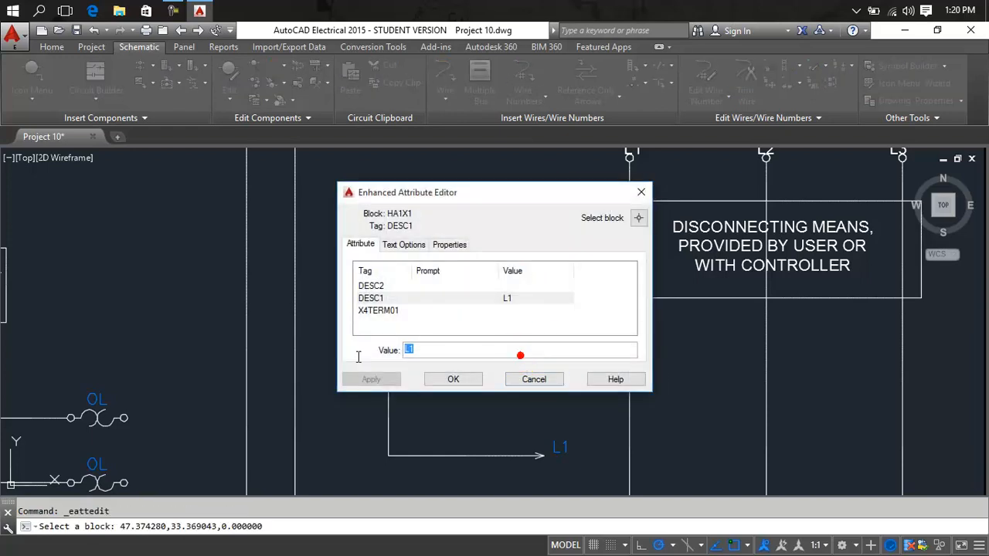
pyautogui.click(438, 380)
# - Set the DESC1 value of the upper arrow on the bracket below STOP to 1
pyautogui.scroll(-5, 495, 232)
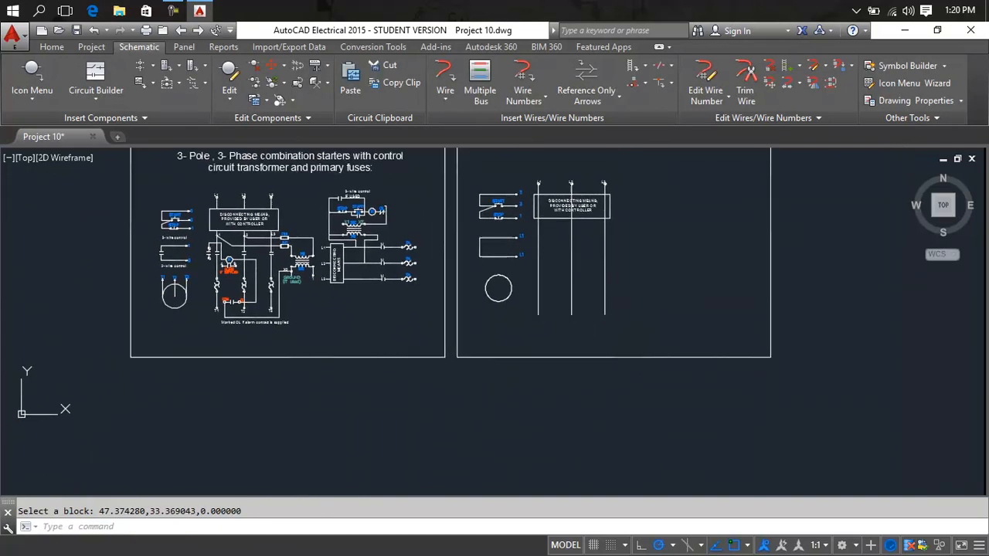
pyautogui.scroll(6, 194, 274)
pyautogui.scroll(-4, 194, 274)
pyautogui.moveTo(194, 274); pyautogui.dragTo(9, 337, button='middle')
pyautogui.scroll(4, 529, 270)
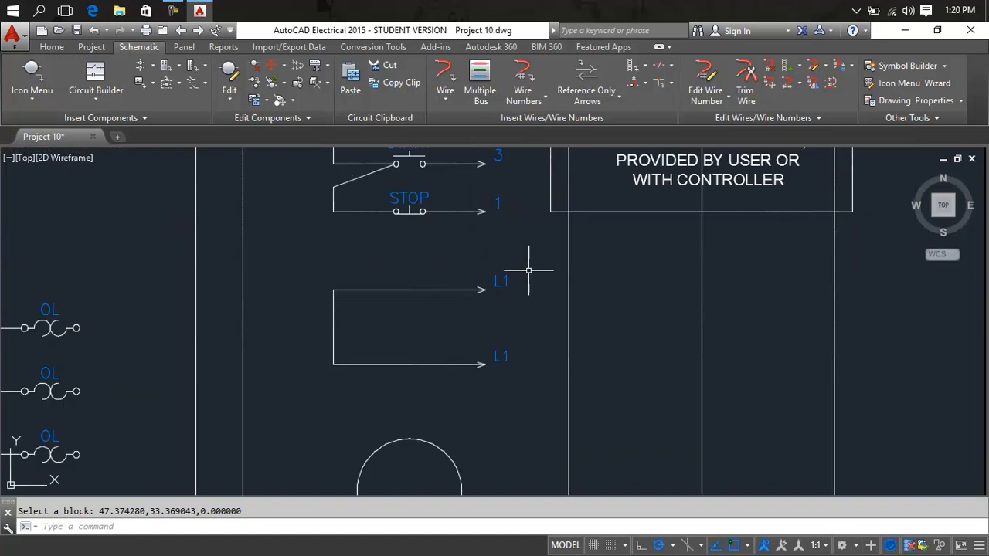
pyautogui.doubleClick(502, 281)
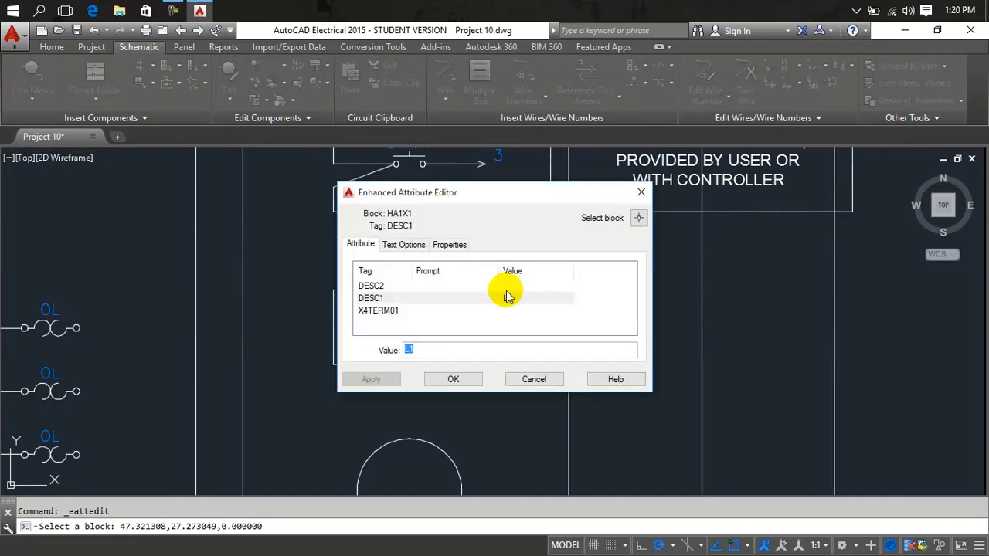
pyautogui.write('L1')
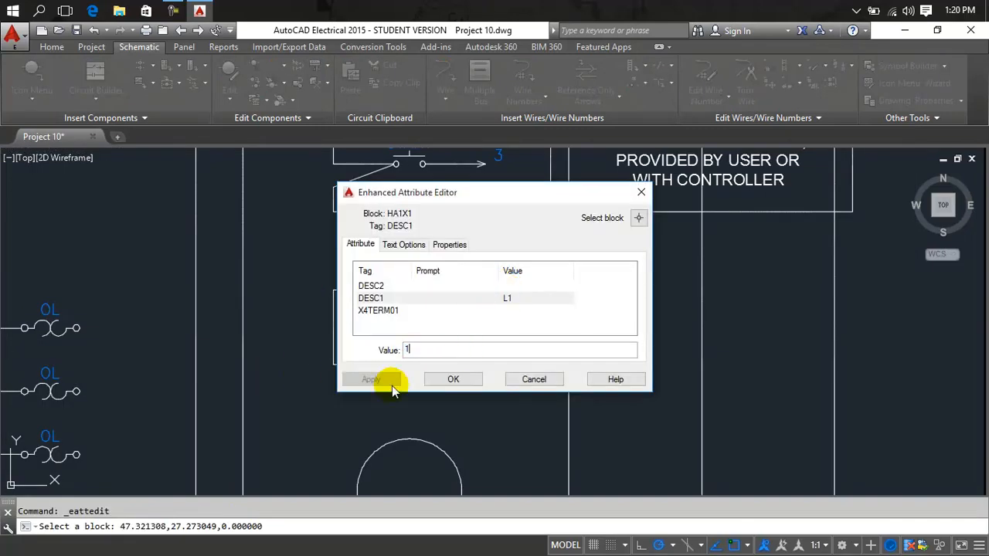
pyautogui.click(452, 379)
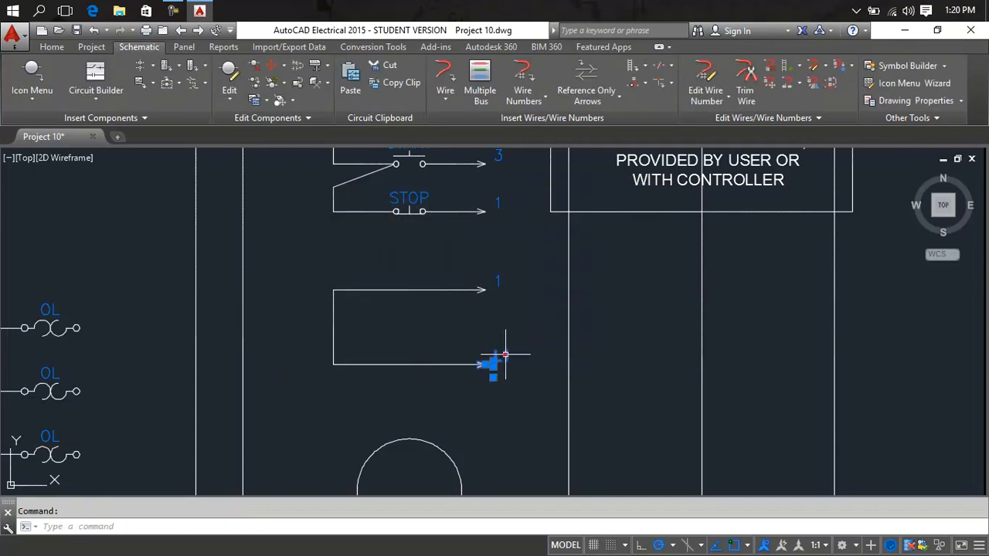
# - Set the DESC1 value of the lower arrow on the bracket above the motor circle to 2
pyautogui.doubleClick(498, 355)
pyautogui.write('2')
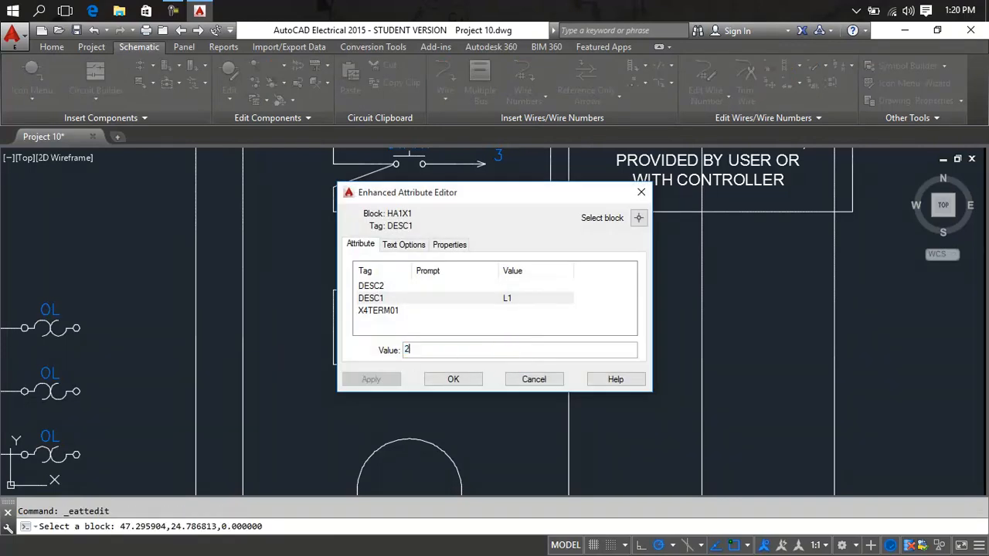
pyautogui.scroll(-4, 444, 381)
pyautogui.moveTo(444, 381)
pyautogui.mouseDown(button='middle')
pyautogui.moveTo(843, 295)
pyautogui.moveTo(656, 290)
pyautogui.mouseUp(button='middle')
pyautogui.scroll(4, 659, 315)
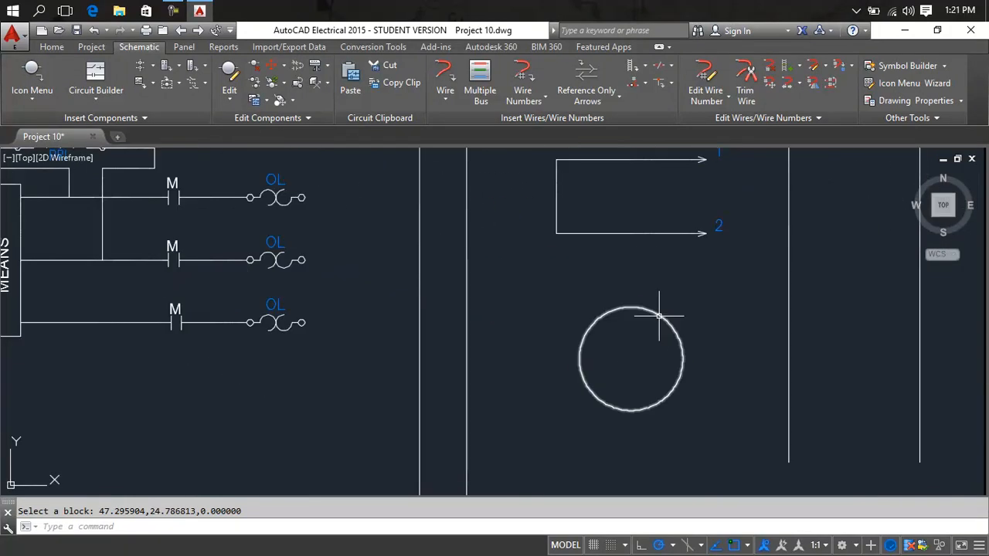
# - Move the motor circle slightly downward, away from the two-arrow bracket above it
pyautogui.click(659, 315)
pyautogui.press('Return')
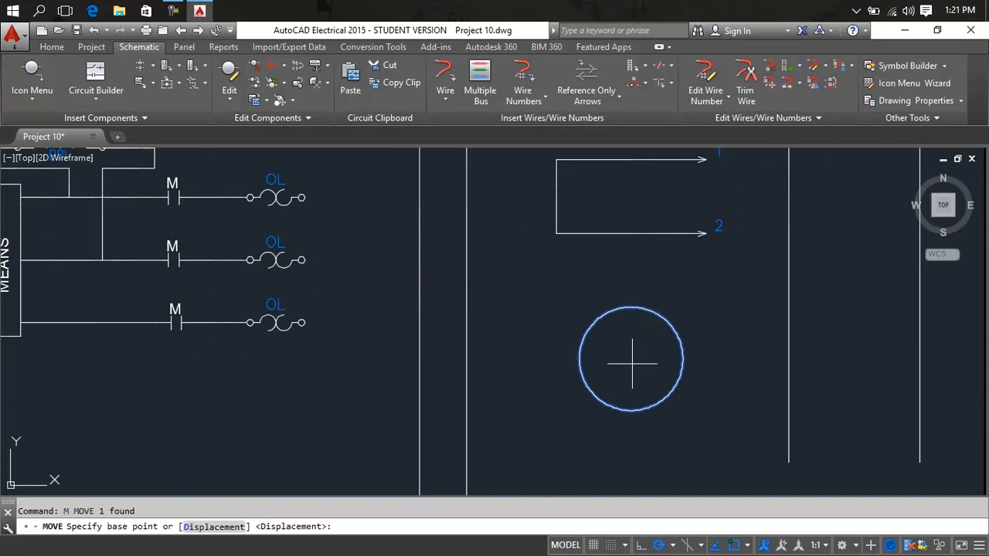
pyautogui.click(633, 361)
pyautogui.press('Escape')
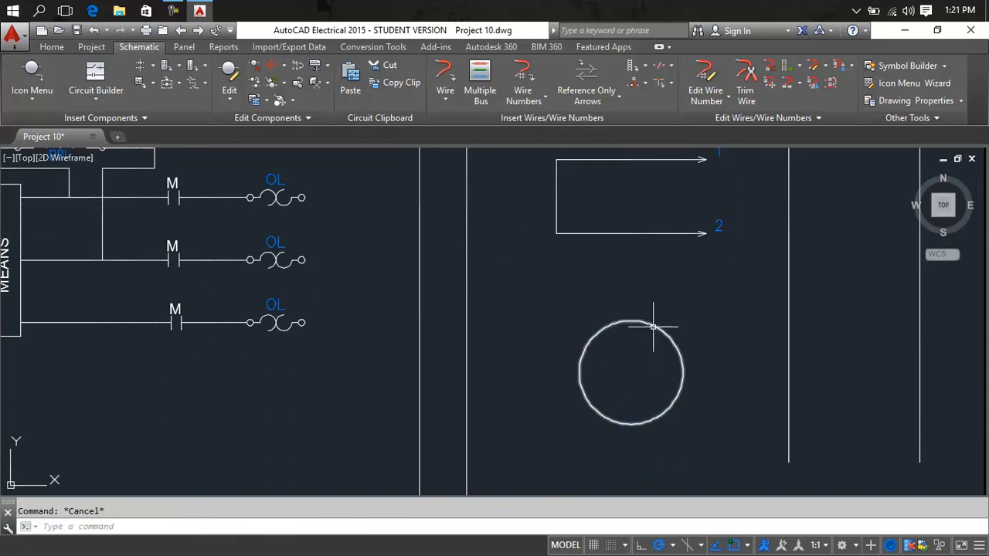
# - Draw a vertical line from the motor circle's centre up to a point above the circle
pyautogui.write('l')
pyautogui.press('Return')
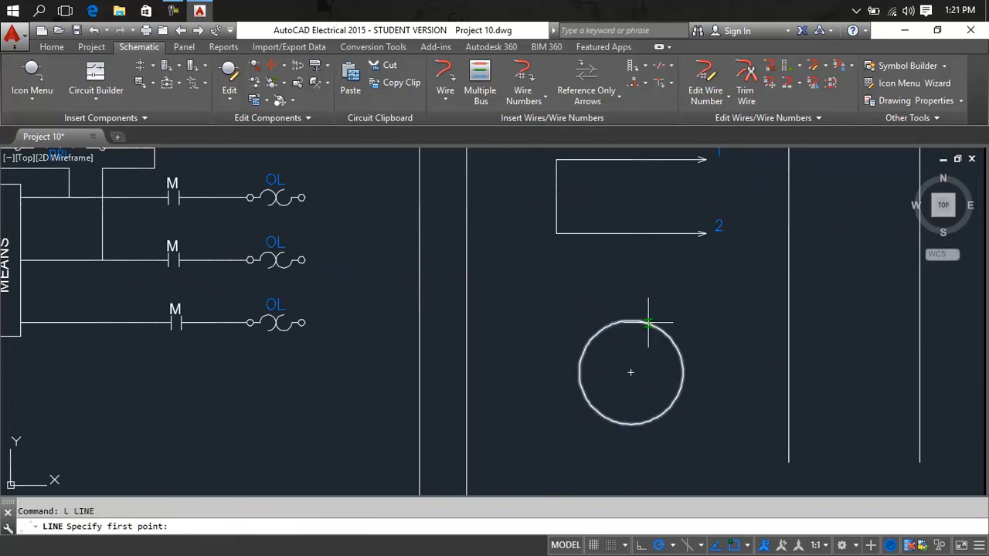
pyautogui.click(630, 373)
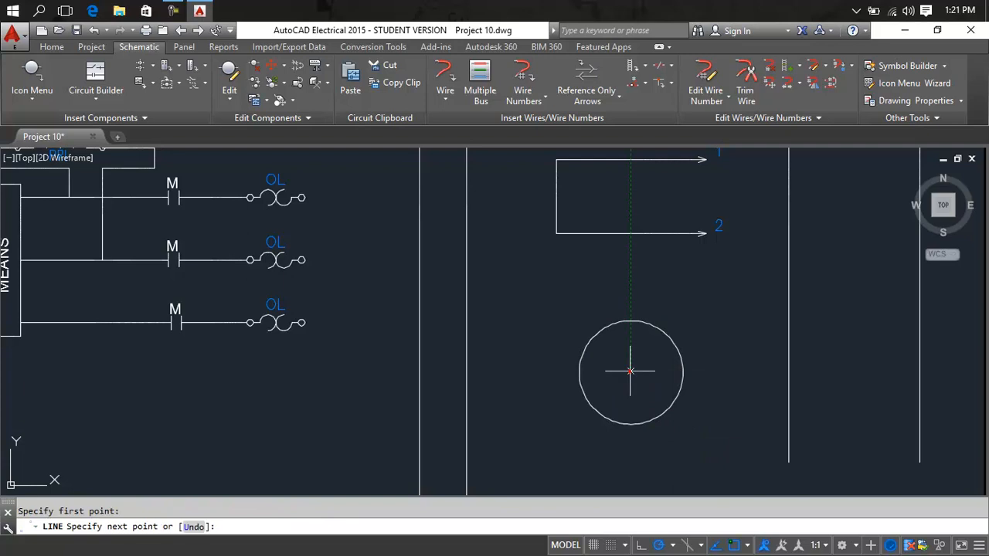
pyautogui.click(630, 271)
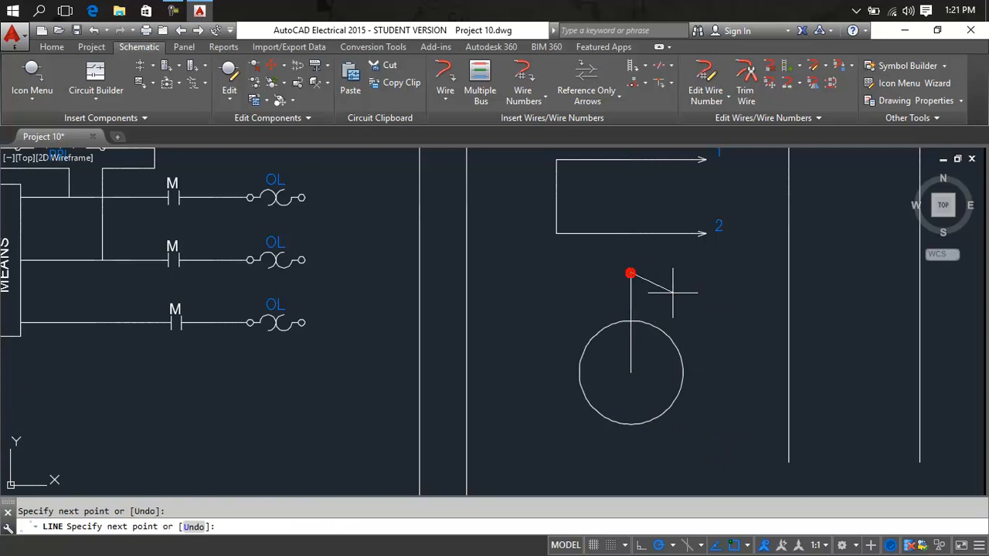
pyautogui.press('Return')
pyautogui.press('Escape')
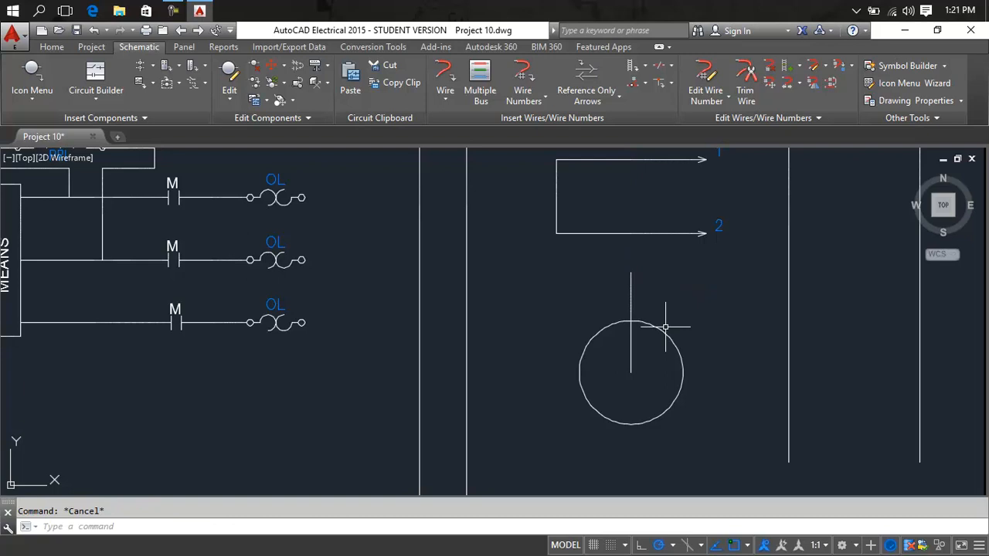
# - Draw a vertical lead upward from the upper-right edge of the motor circle, level with the centre line's end
pyautogui.press('Return')
pyautogui.click(676, 346)
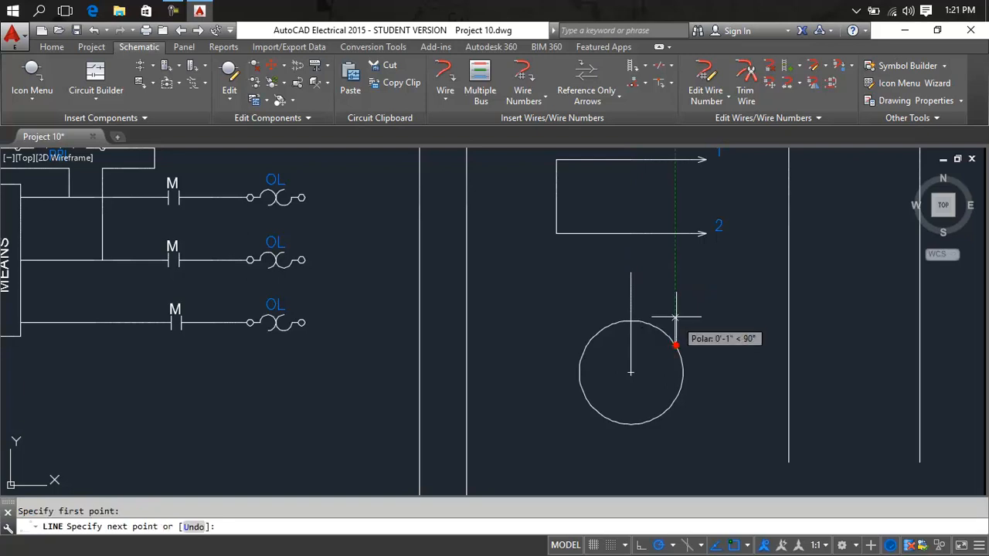
pyautogui.click(675, 271)
pyautogui.press('Return')
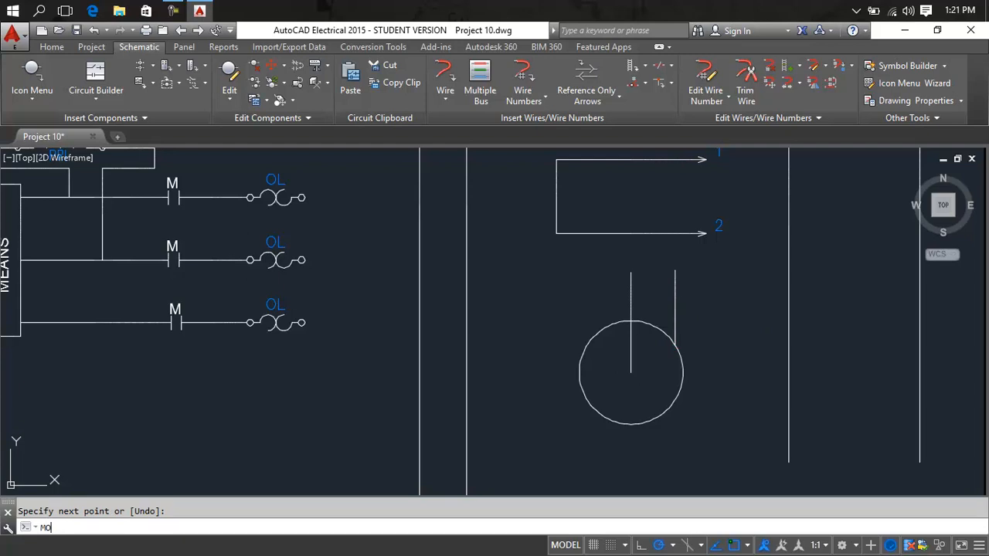
pyautogui.press('Return')
pyautogui.press('Escape')
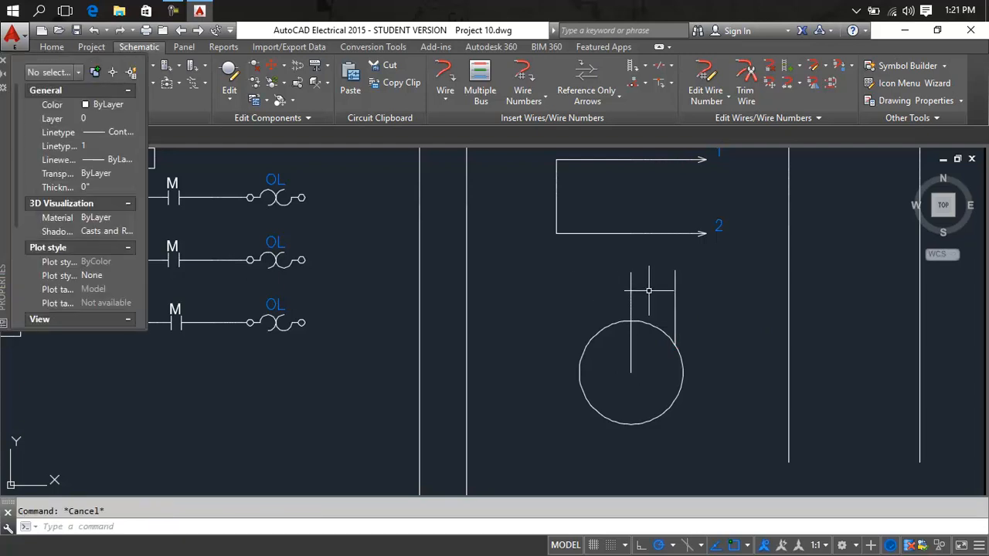
pyautogui.click(4, 65)
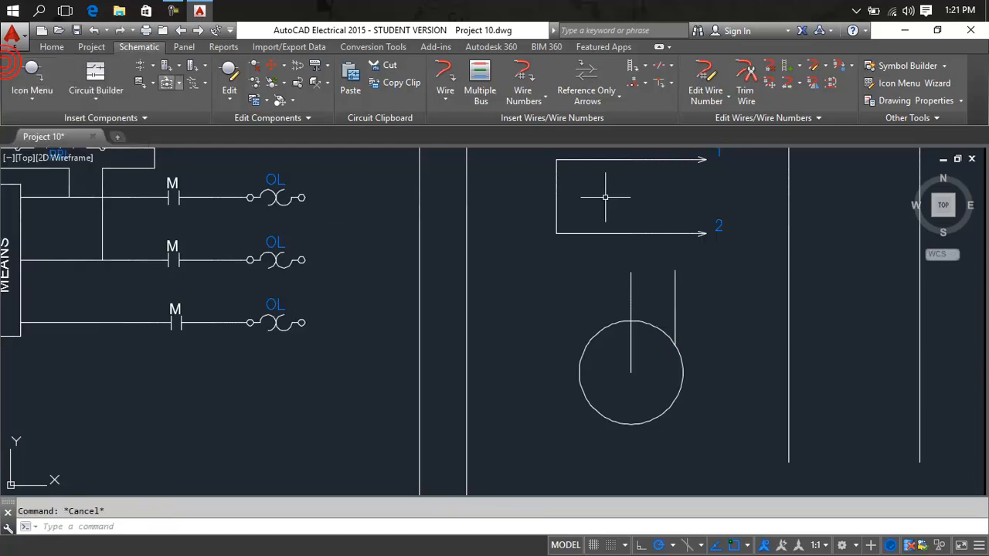
# - Mirror the right vertical lead about the circle's centre line, keeping the original
pyautogui.press('Return')
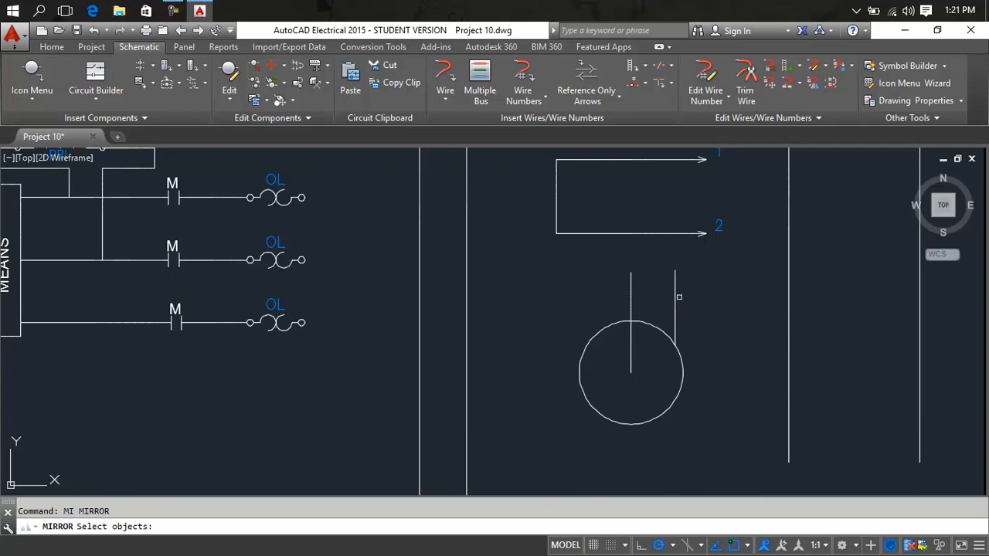
pyautogui.click(675, 289)
pyautogui.press('Return')
pyautogui.click(631, 372)
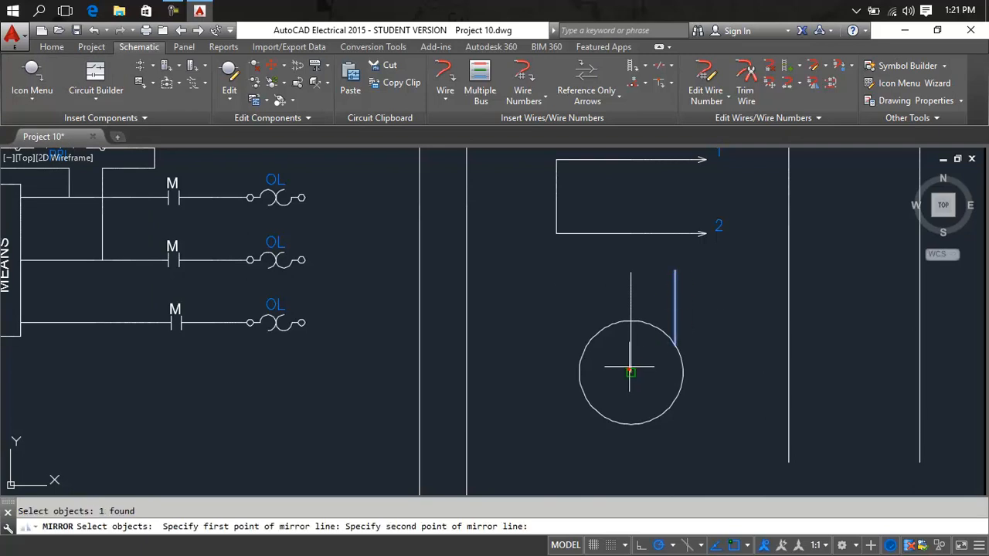
pyautogui.click(630, 272)
pyautogui.press('Return')
pyautogui.press('Escape')
pyautogui.write('tr')
pyautogui.press('Return')
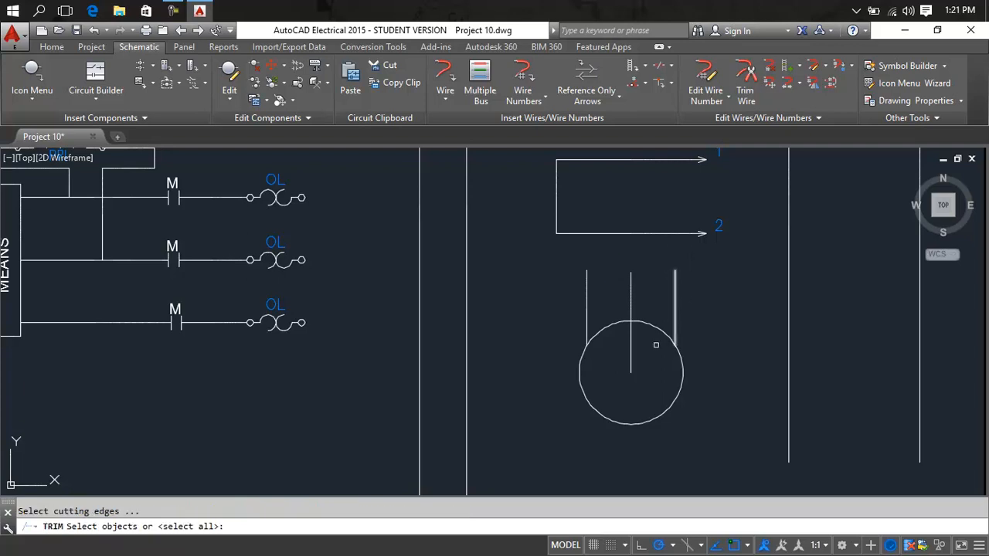
pyautogui.click(631, 349)
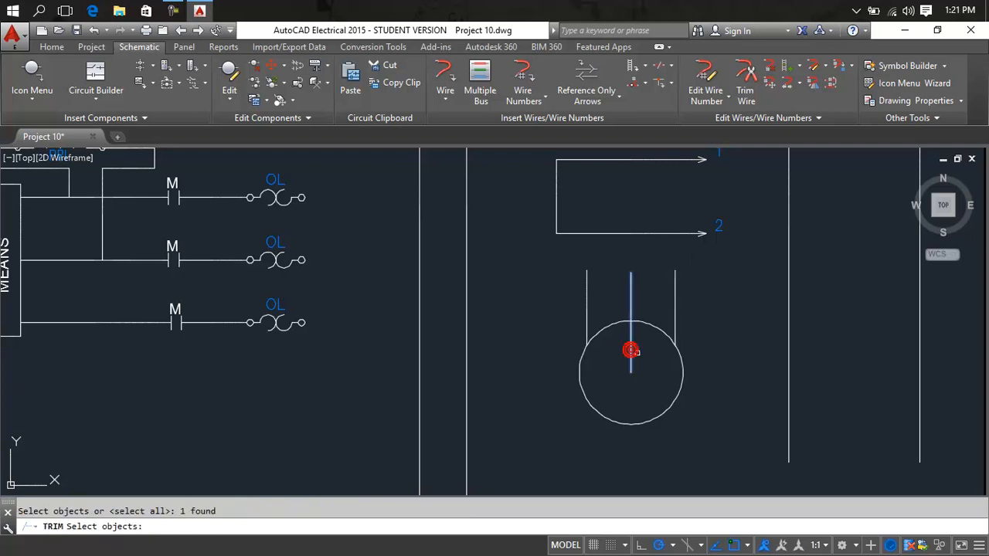
pyautogui.press('Escape')
pyautogui.press('Escape')
# - Trim away the part of the centre line that lies inside the motor circle
pyautogui.write('tr')
pyautogui.press('Return')
pyautogui.press('Return')
pyautogui.click(638, 353)
pyautogui.click(620, 370)
pyautogui.scroll(-5, 643, 349)
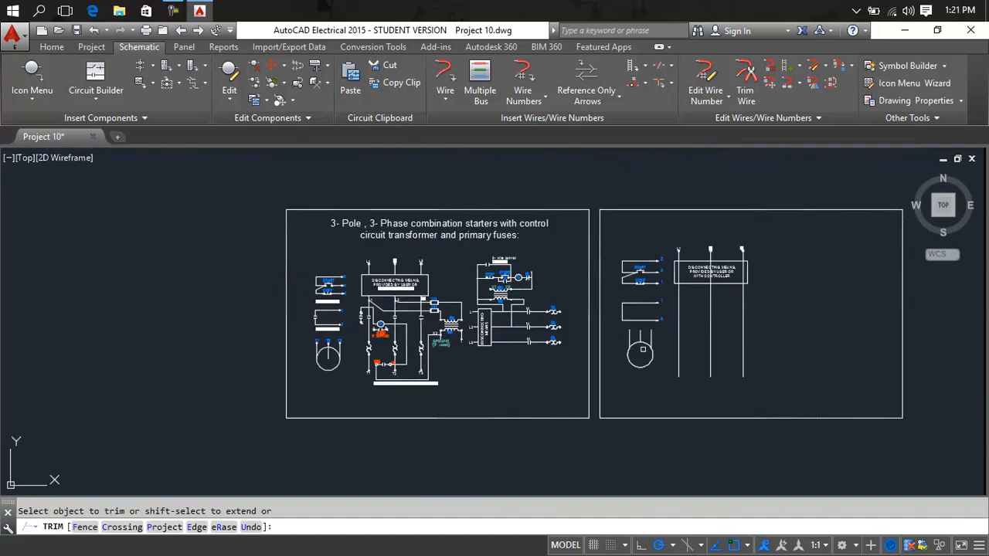
pyautogui.scroll(5, 643, 350)
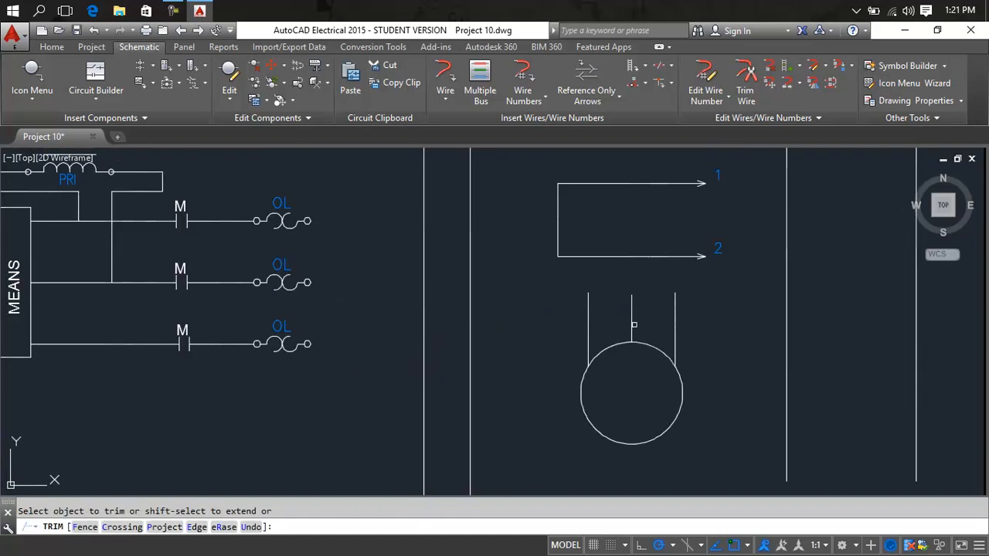
pyautogui.press('Escape')
pyautogui.press('Escape')
pyautogui.click(632, 308)
pyautogui.press('Escape')
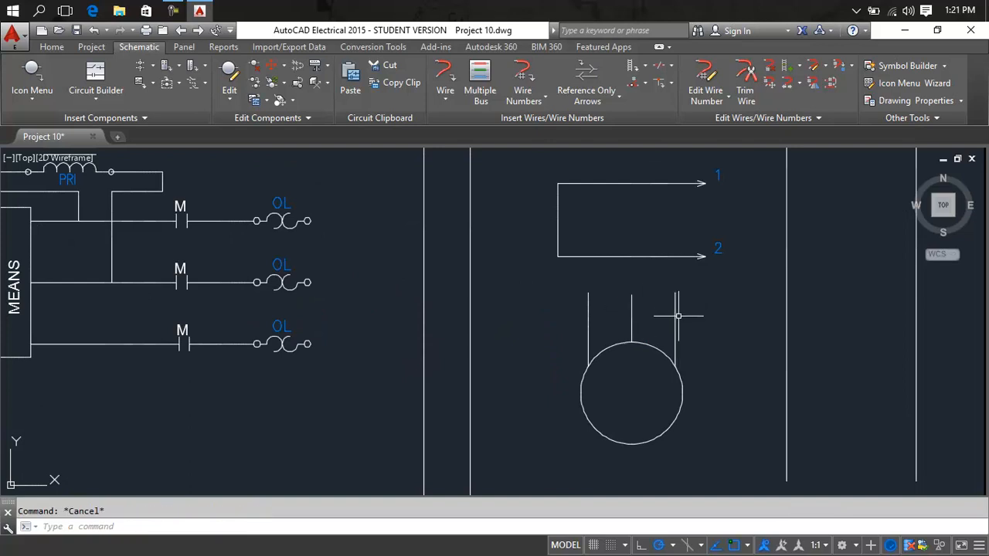
# - Draw a horizontal guide line across the three vertical leads above the motor circle
pyautogui.write('l')
pyautogui.press('Return')
pyautogui.click(561, 315)
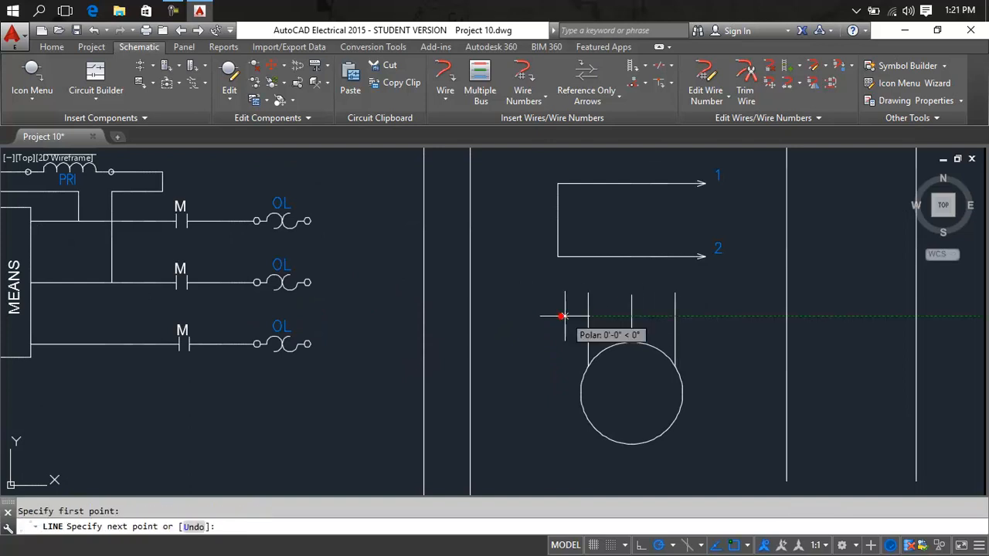
pyautogui.click(703, 315)
pyautogui.press('Escape')
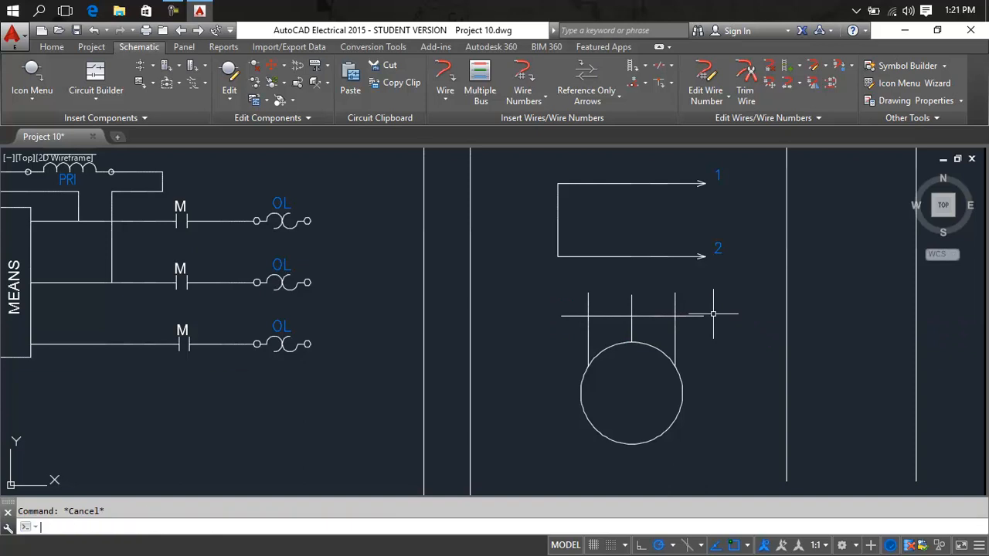
# - Trim the three leads above the horizontal guide line, and delete the guide line
pyautogui.press('Return')
pyautogui.press('Return')
pyautogui.click(716, 299)
pyautogui.click(558, 301)
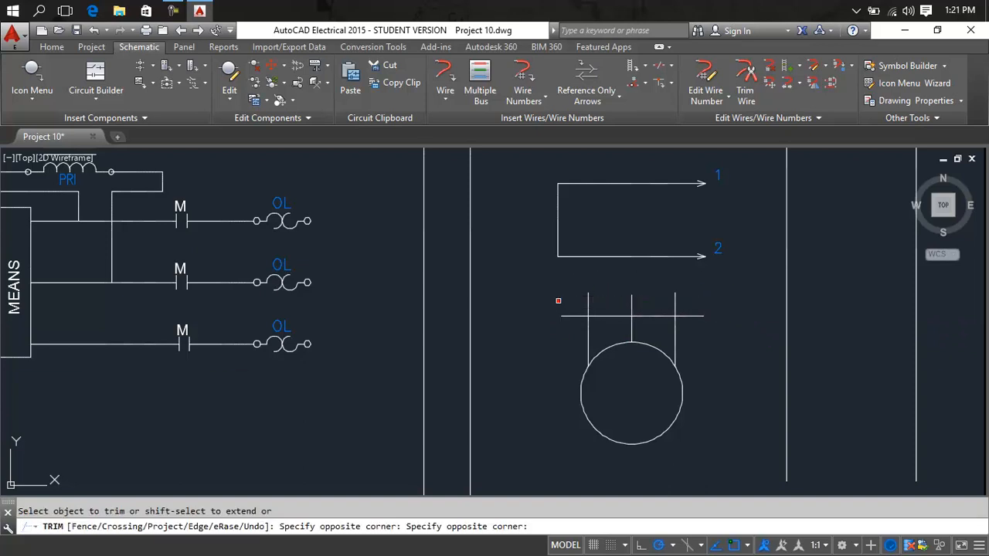
pyautogui.click(719, 294)
pyautogui.click(554, 307)
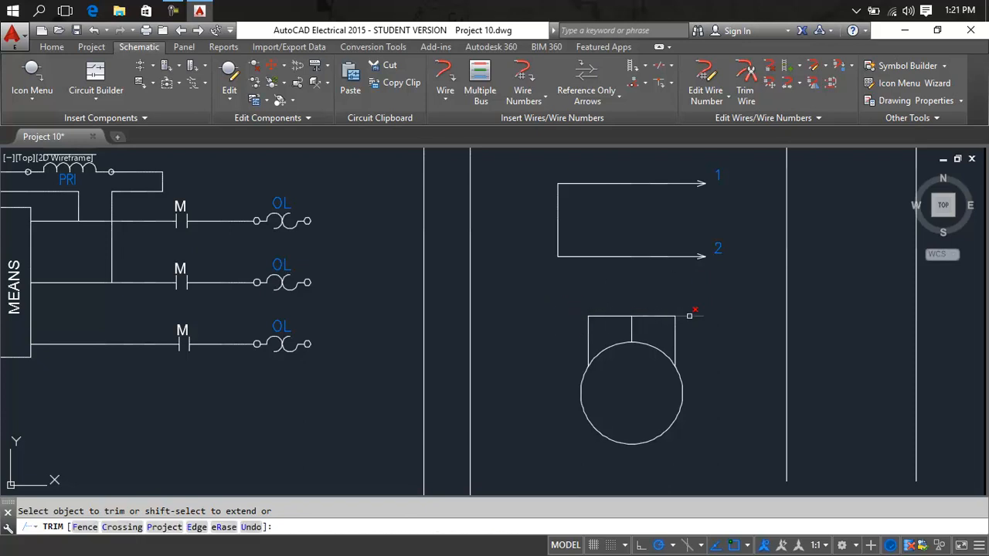
pyautogui.click(689, 316)
pyautogui.press('Escape')
pyautogui.click(664, 316)
pyautogui.press('Delete')
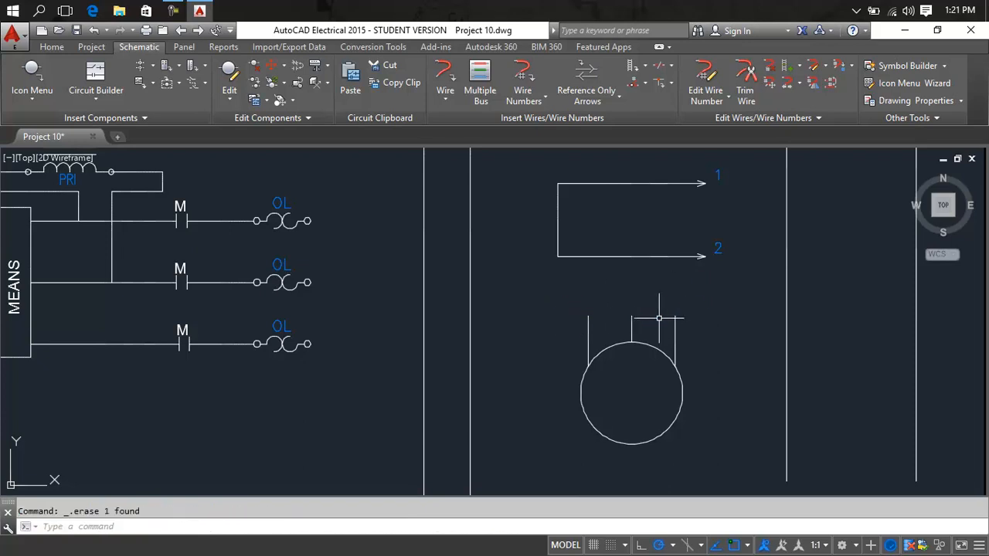
# - Insert a reference-only Generic Arrow - Up at the top end of the motor circle's right lead
pyautogui.click(532, 97)
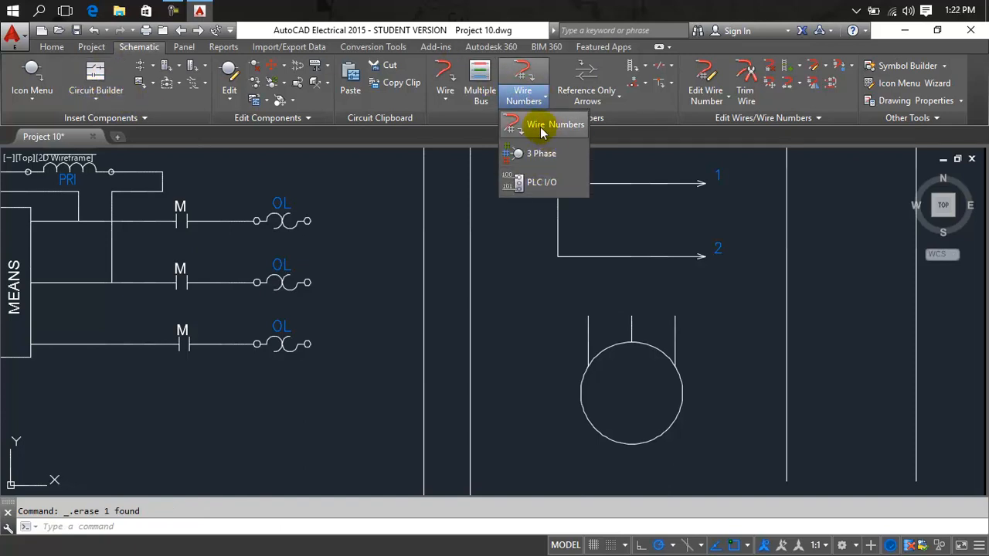
pyautogui.click(587, 96)
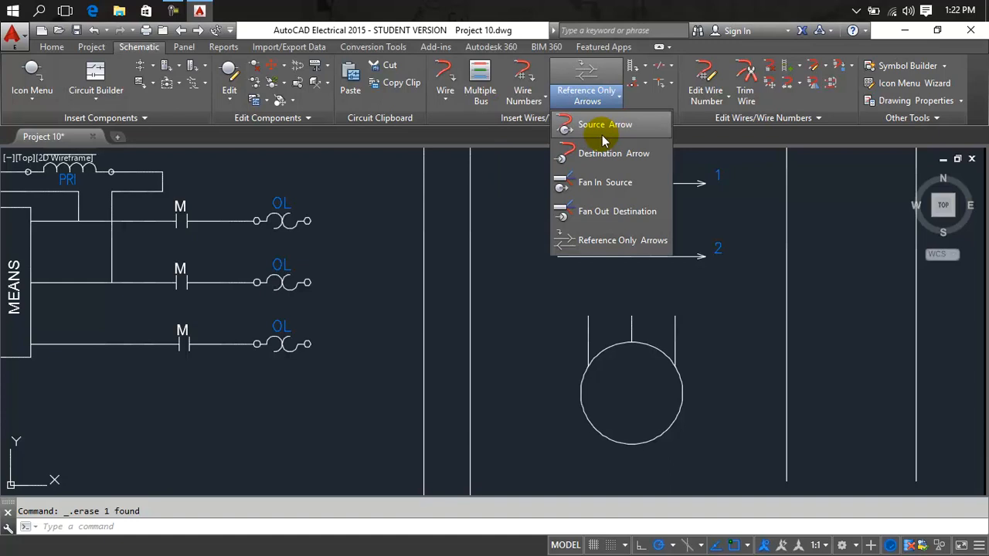
pyautogui.click(595, 242)
pyautogui.click(409, 190)
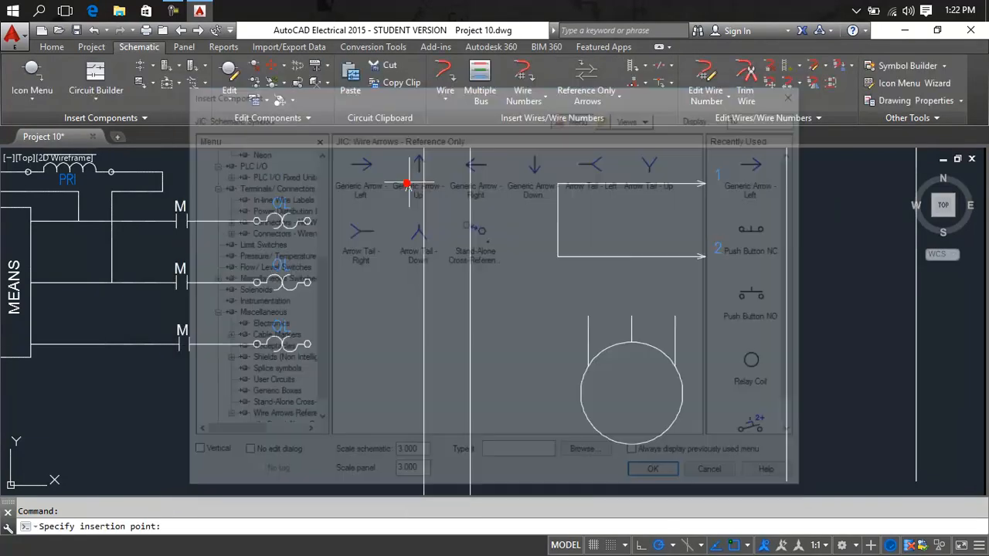
pyautogui.scroll(4, 657, 286)
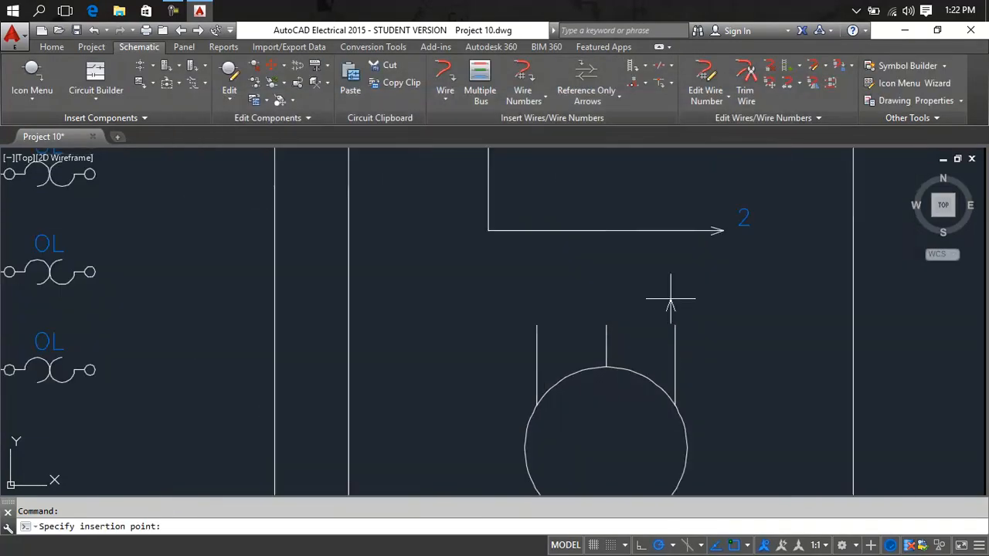
pyautogui.click(676, 356)
pyautogui.click(457, 324)
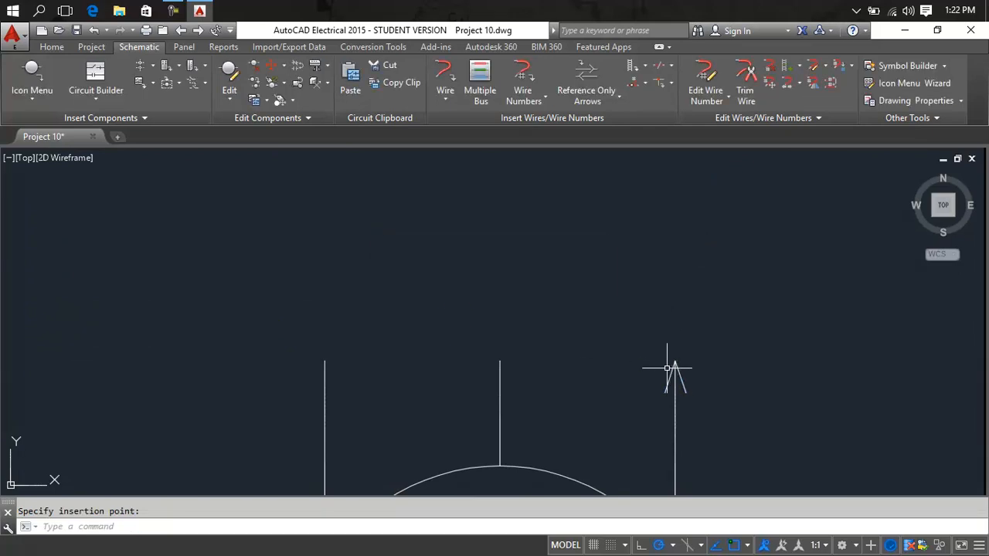
pyautogui.press('Escape')
# - Set the DESC1 value of the right lead's arrow to 1
pyautogui.doubleClick(673, 365)
pyautogui.click(465, 354)
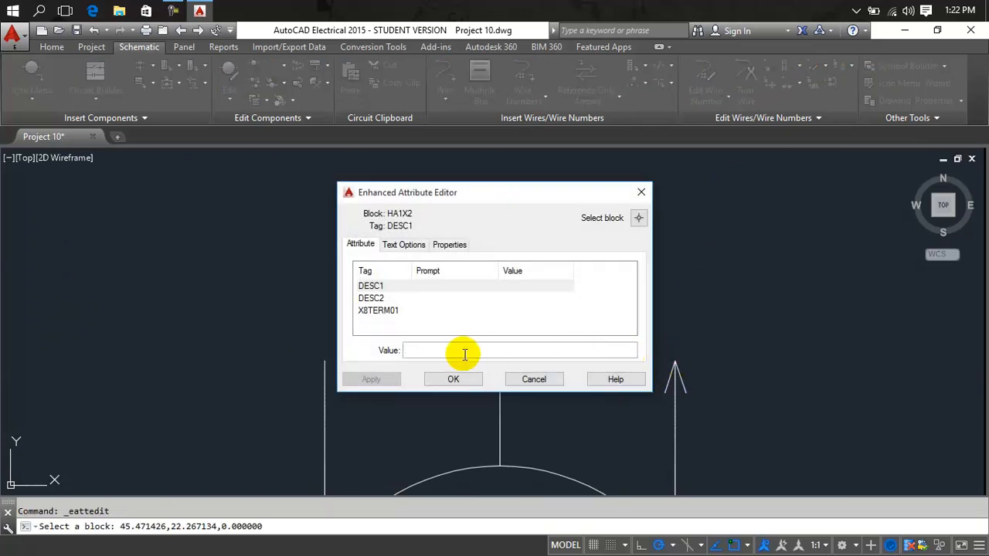
pyautogui.click(458, 379)
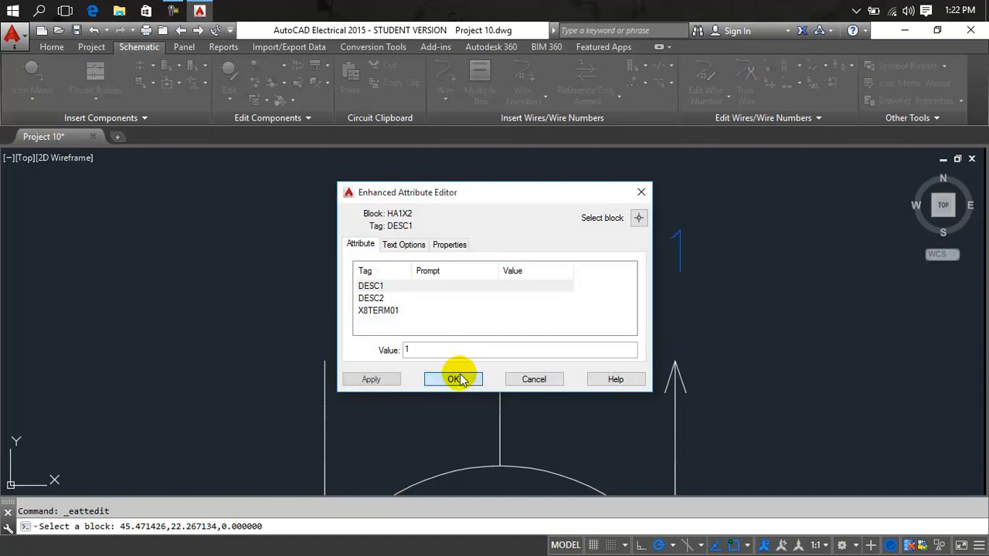
pyautogui.scroll(-6, 481, 338)
pyautogui.moveTo(484, 339)
pyautogui.mouseDown(button='middle')
pyautogui.moveTo(911, 269)
pyautogui.moveTo(487, 310)
pyautogui.mouseUp(button='middle')
pyautogui.scroll(2, 518, 301)
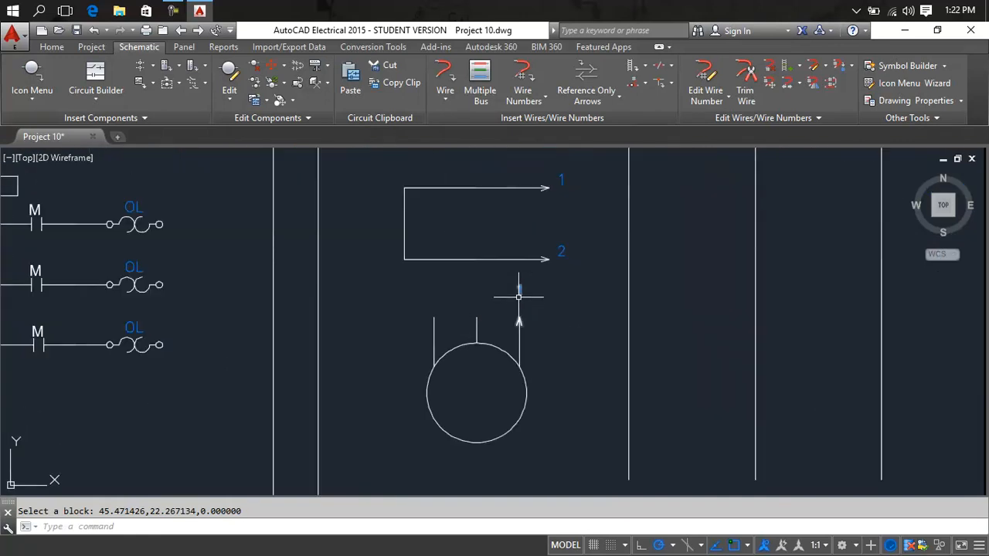
pyautogui.click(519, 296)
pyautogui.click(518, 296)
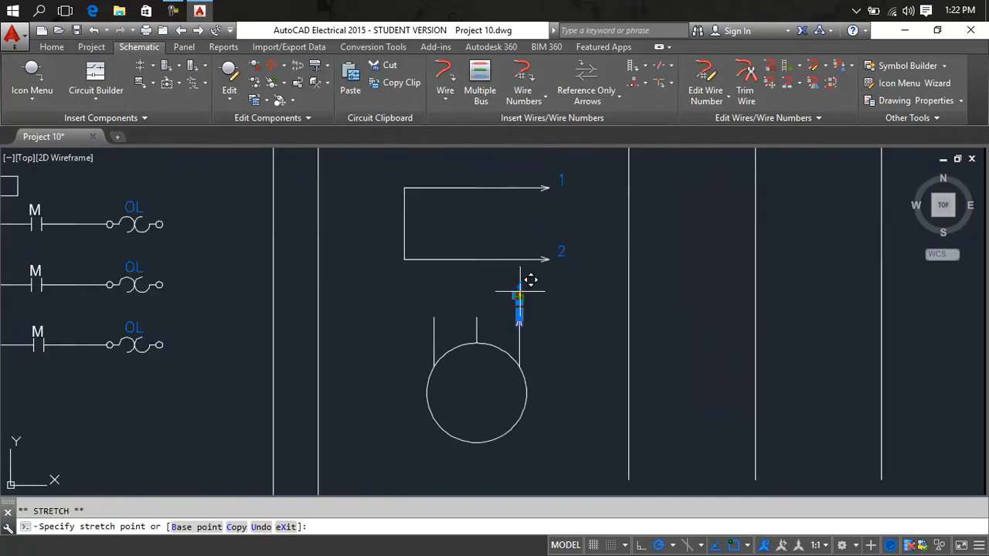
pyautogui.press('Escape')
pyautogui.scroll(4, 520, 292)
pyautogui.press('Escape')
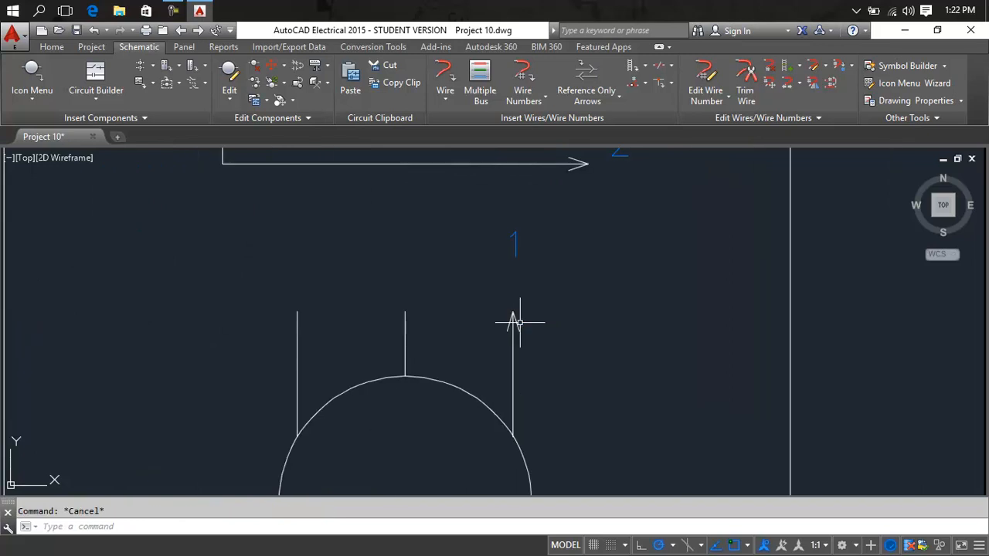
# - Copy the right lead's reference arrow, based at its tip, to the top ends of the motor's middle and left leads
pyautogui.write('cp')
pyautogui.press('Return')
pyautogui.click(513, 320)
pyautogui.press('Return')
pyautogui.scroll(3, 513, 313)
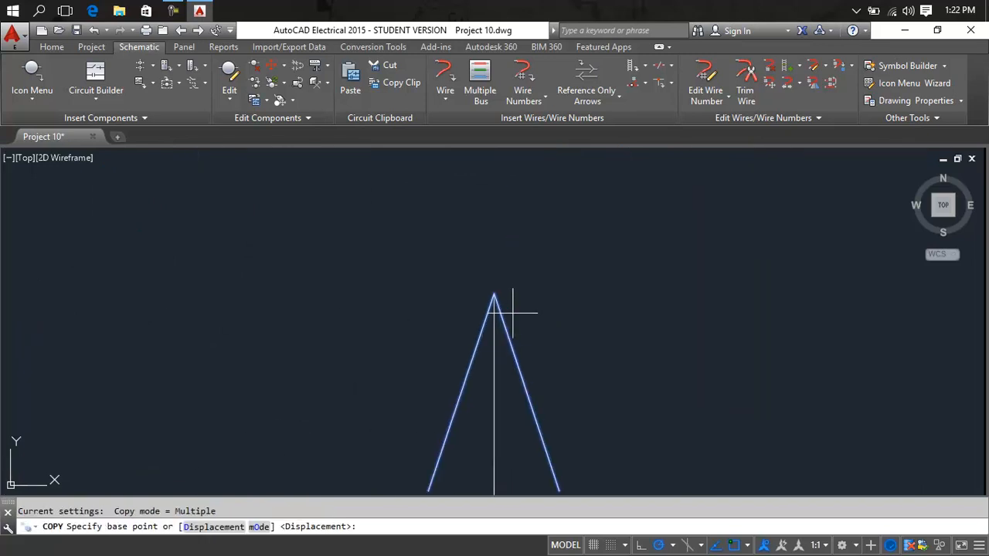
pyautogui.click(513, 311)
pyautogui.scroll(-1, 513, 309)
pyautogui.moveTo(513, 309); pyautogui.dragTo(701, 259, button='middle')
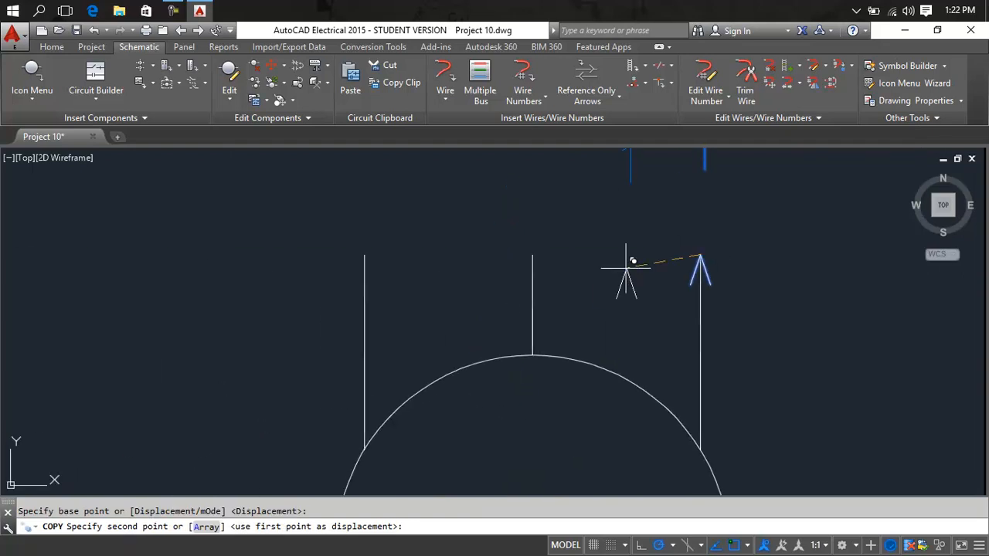
pyautogui.scroll(4, 532, 258)
pyautogui.click(529, 246)
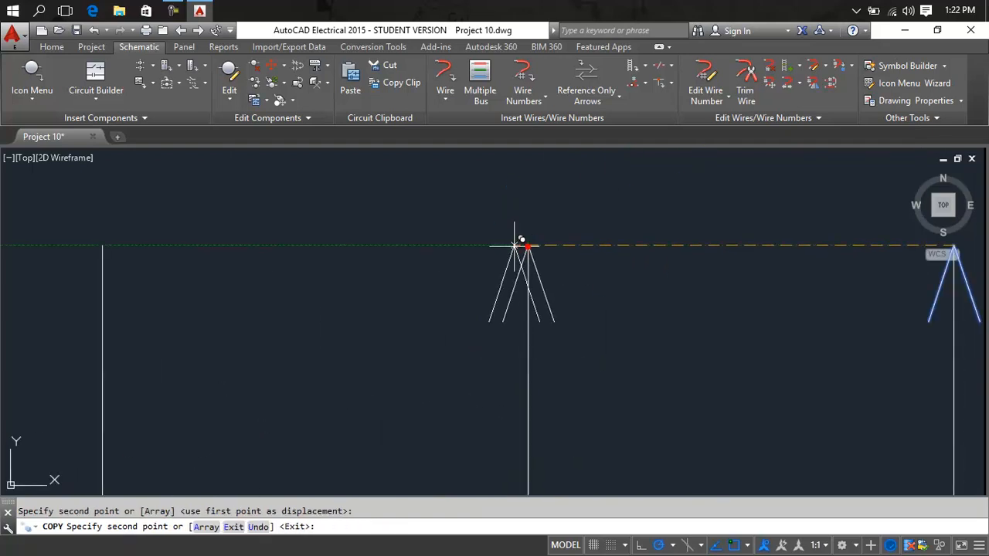
pyautogui.click(102, 246)
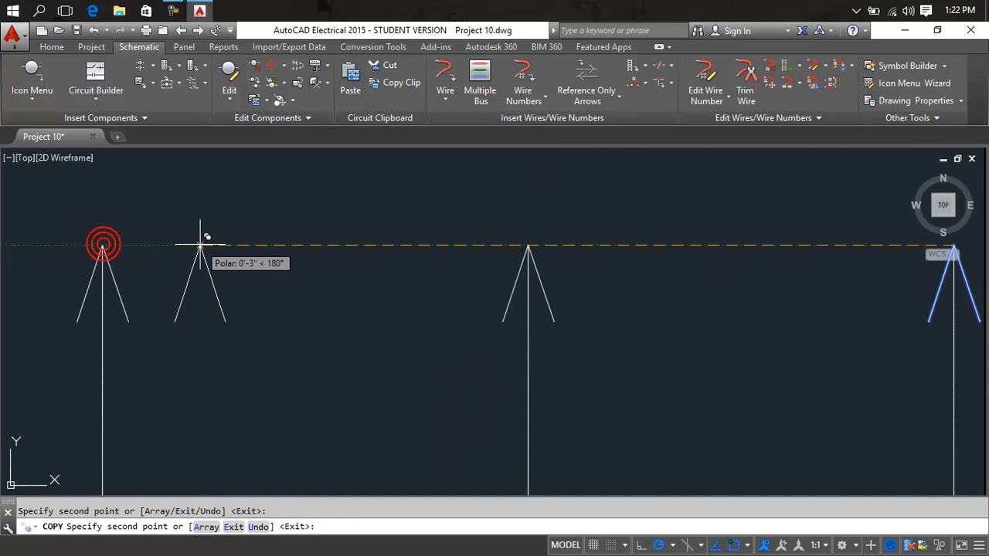
pyautogui.press('Escape')
pyautogui.scroll(-4, 372, 309)
pyautogui.moveTo(435, 287); pyautogui.dragTo(466, 335, button='middle')
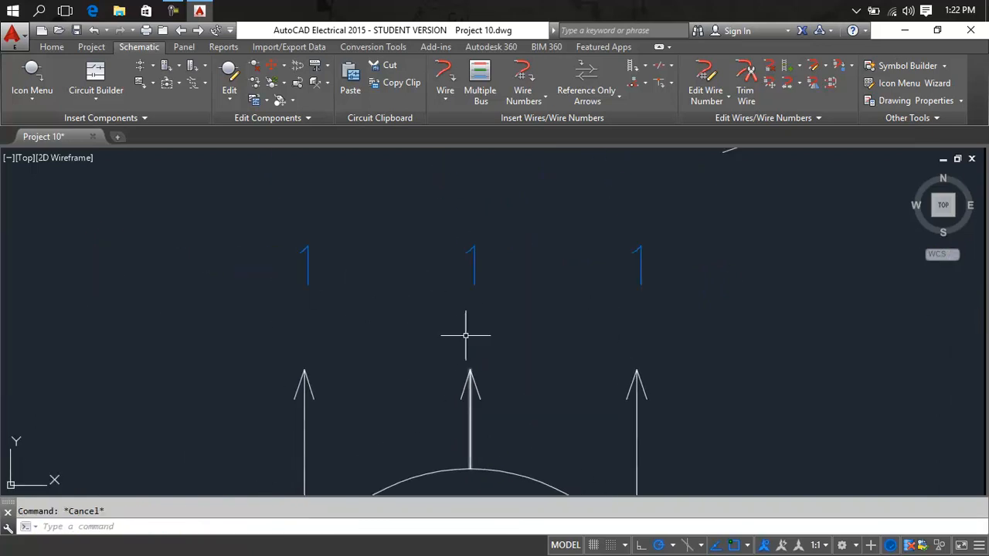
# - Set the DESC1 value of the left lead's arrow to T1 and the middle lead's arrow to T2
pyautogui.doubleClick(307, 262)
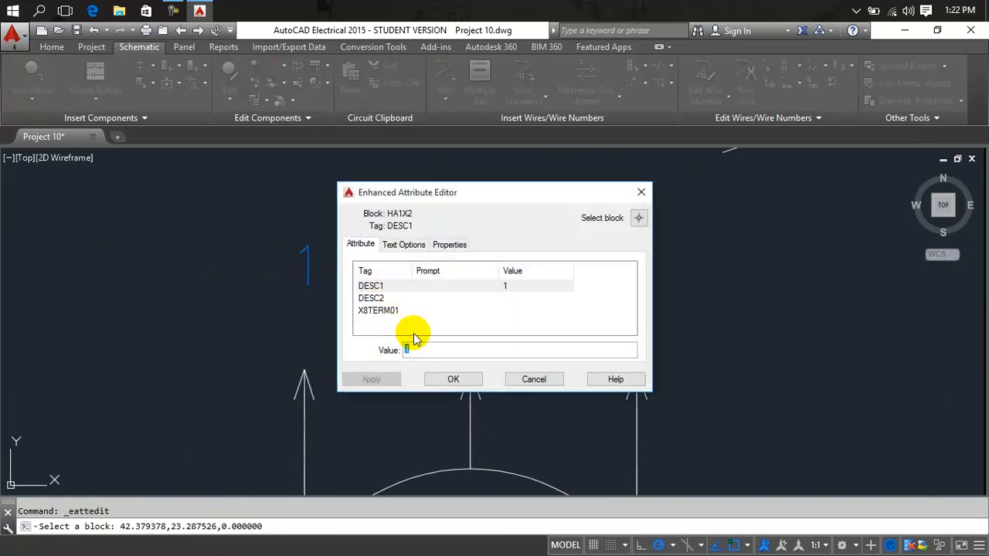
pyautogui.write('T1')
pyautogui.click(452, 380)
pyautogui.click(472, 267)
pyautogui.doubleClick(475, 271)
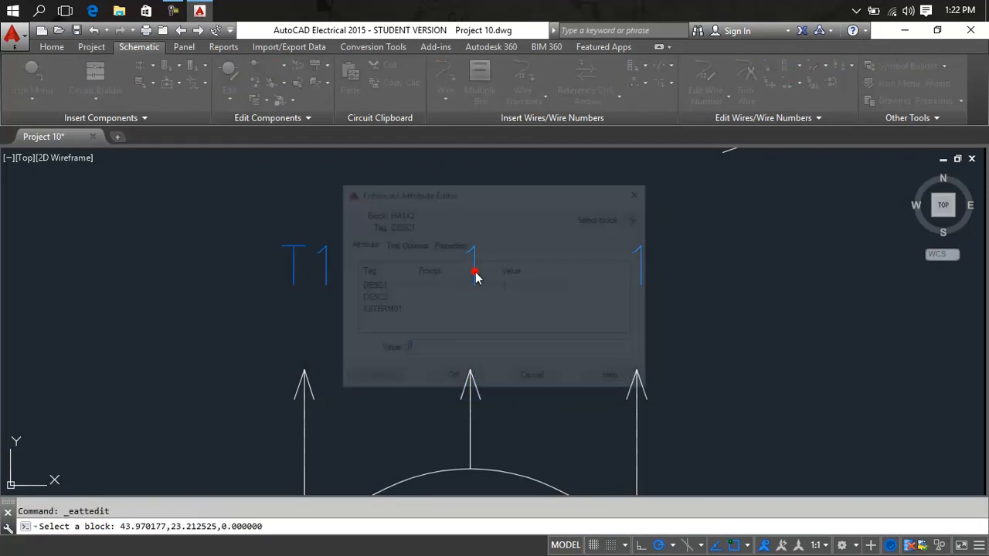
pyautogui.write('T2')
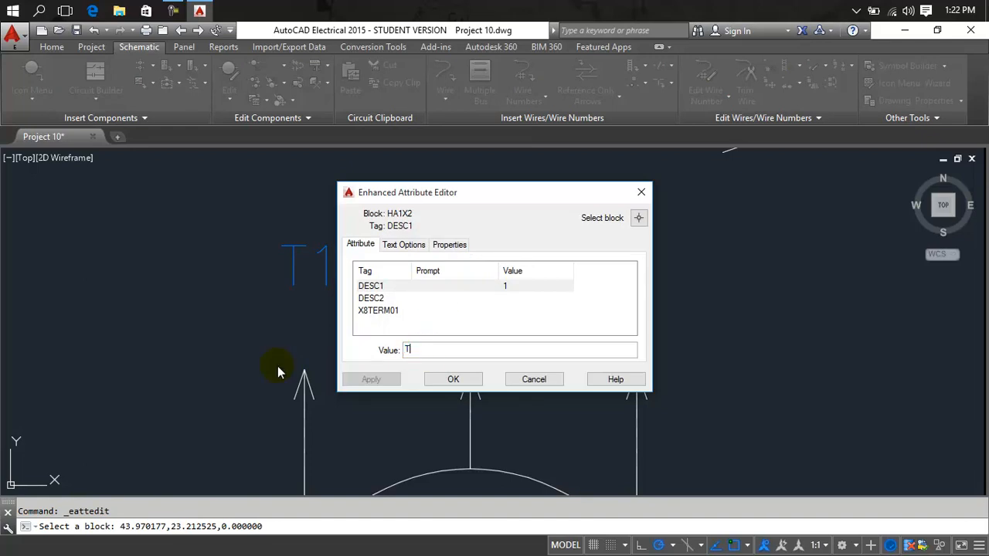
pyautogui.click(451, 384)
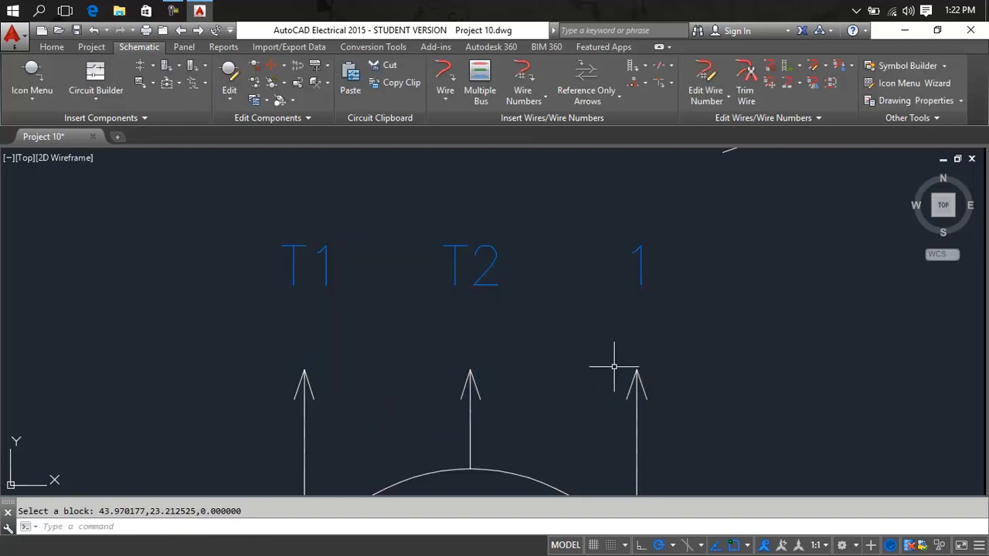
# - Set the DESC1 value of the motor's right lead arrow to T3
pyautogui.doubleClick(641, 271)
pyautogui.doubleClick(413, 348)
pyautogui.write('T3')
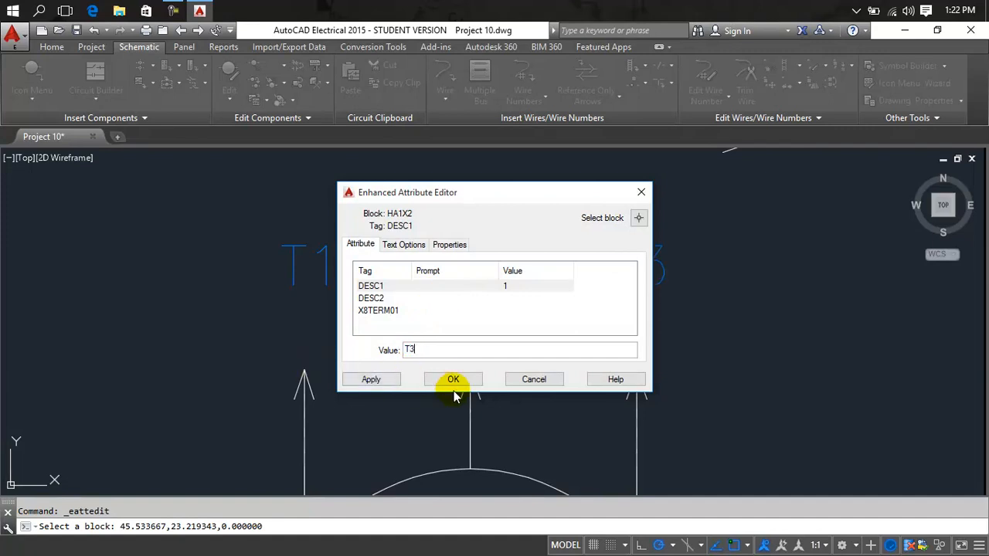
pyautogui.click(453, 379)
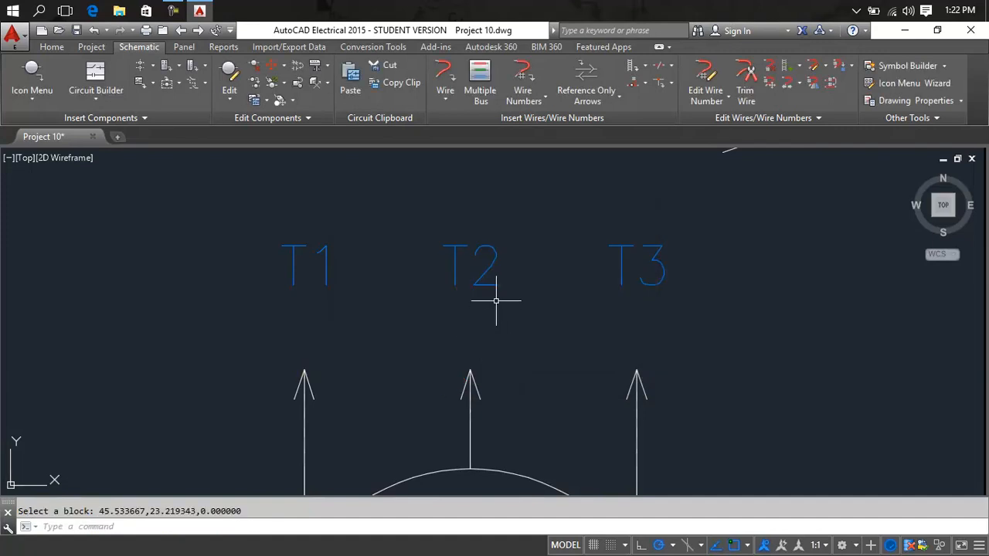
pyautogui.click(323, 265)
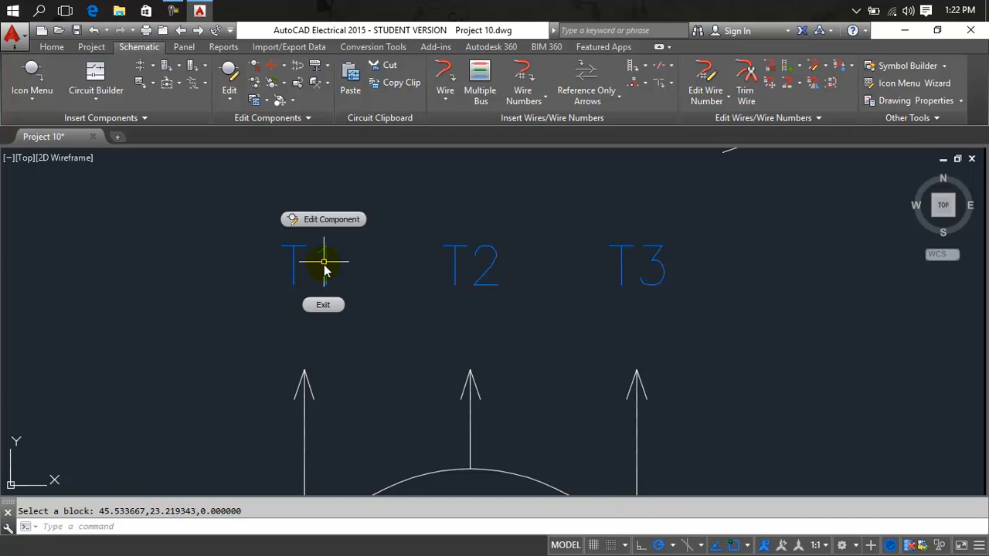
pyautogui.click(331, 220)
pyautogui.click(332, 220)
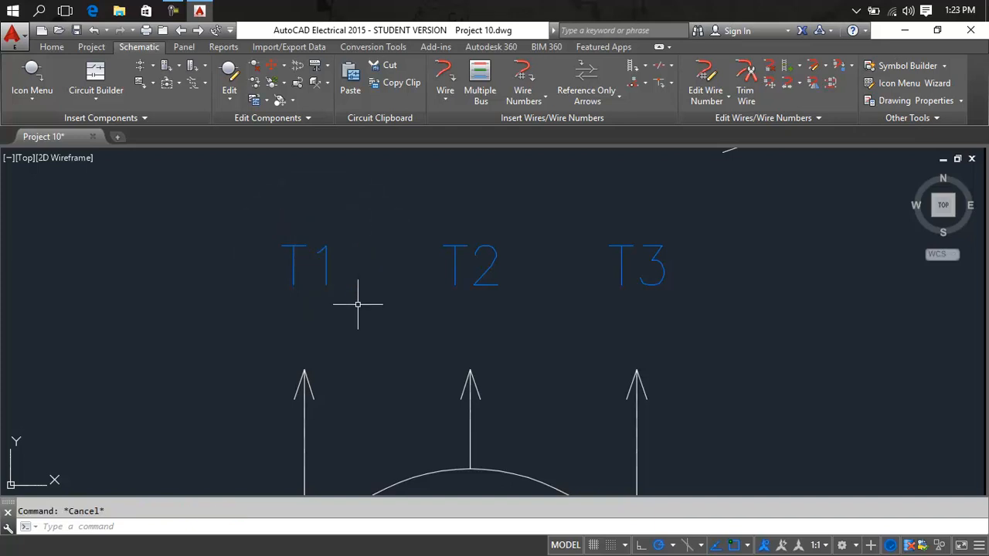
pyautogui.write('m')
pyautogui.press('Return')
pyautogui.click(327, 281)
pyautogui.press('Return')
pyautogui.click(327, 268)
pyautogui.press('Escape')
pyautogui.press('Escape')
pyautogui.rightClick(325, 269)
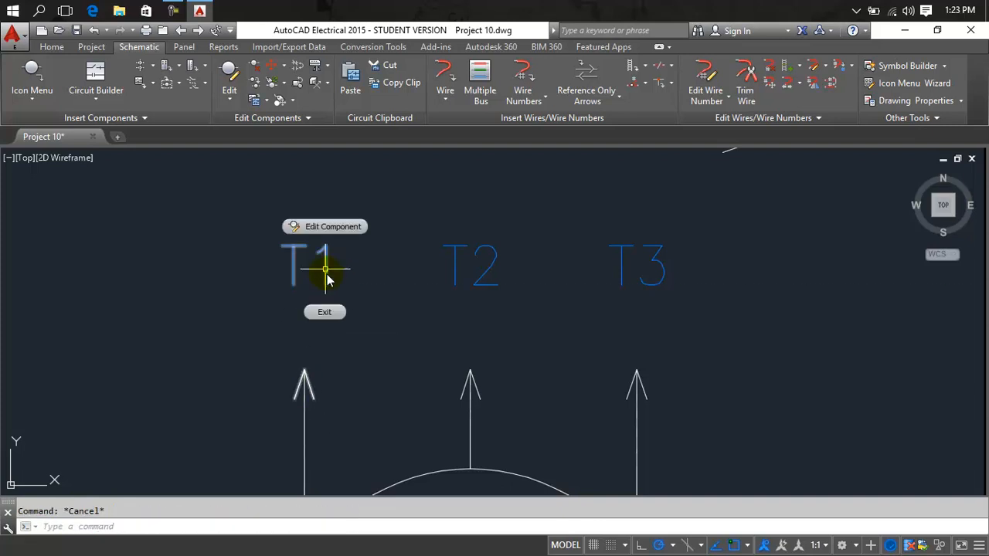
pyautogui.click(329, 227)
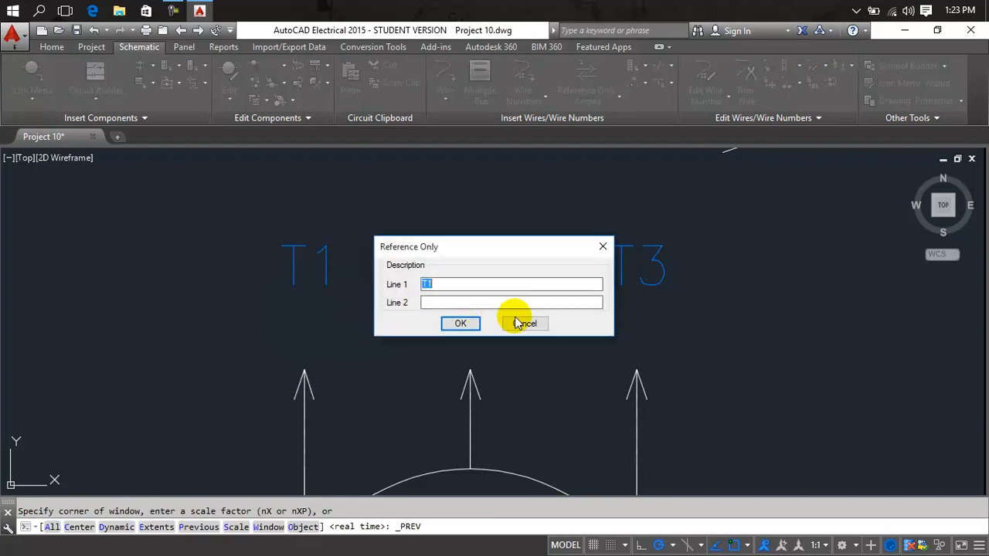
pyautogui.click(524, 323)
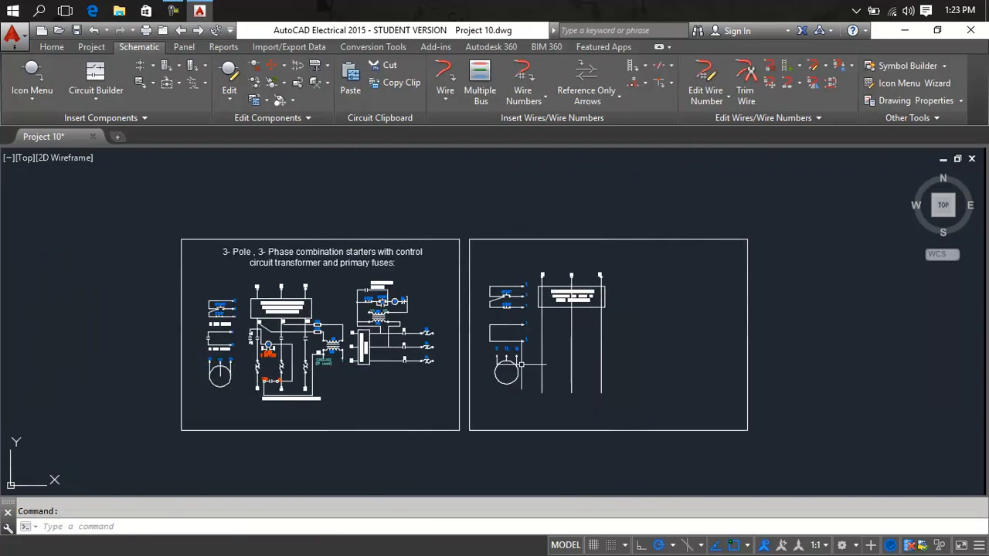
# - Compare the original schematic's motor, overload and transformer wiring with the redrawn parts in the copied frame
pyautogui.moveTo(521, 365); pyautogui.dragTo(556, 333, button='middle')
pyautogui.scroll(6, 274, 342)
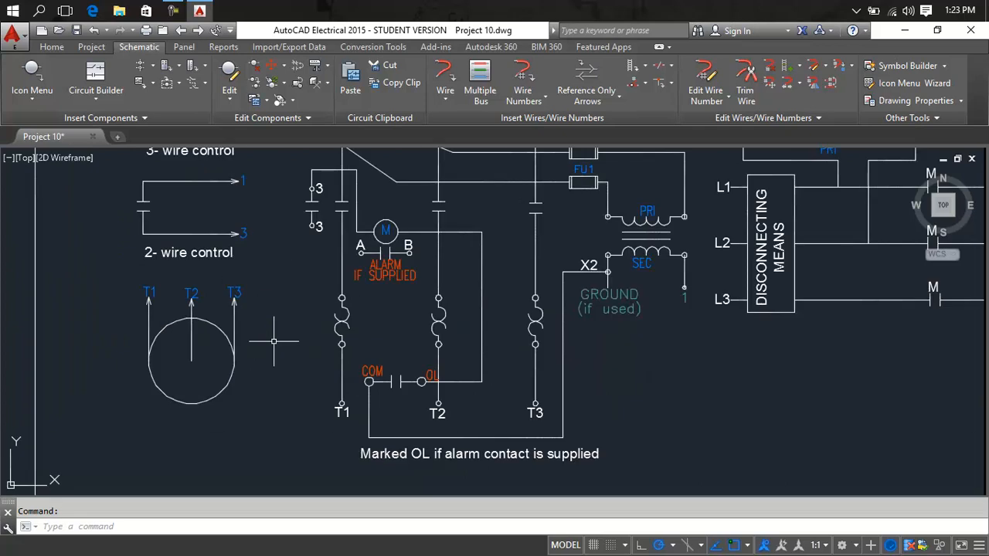
pyautogui.scroll(-2, 273, 342)
pyautogui.moveTo(260, 341); pyautogui.dragTo(20, 342, button='middle')
pyautogui.moveTo(408, 333); pyautogui.dragTo(342, 336, button='middle')
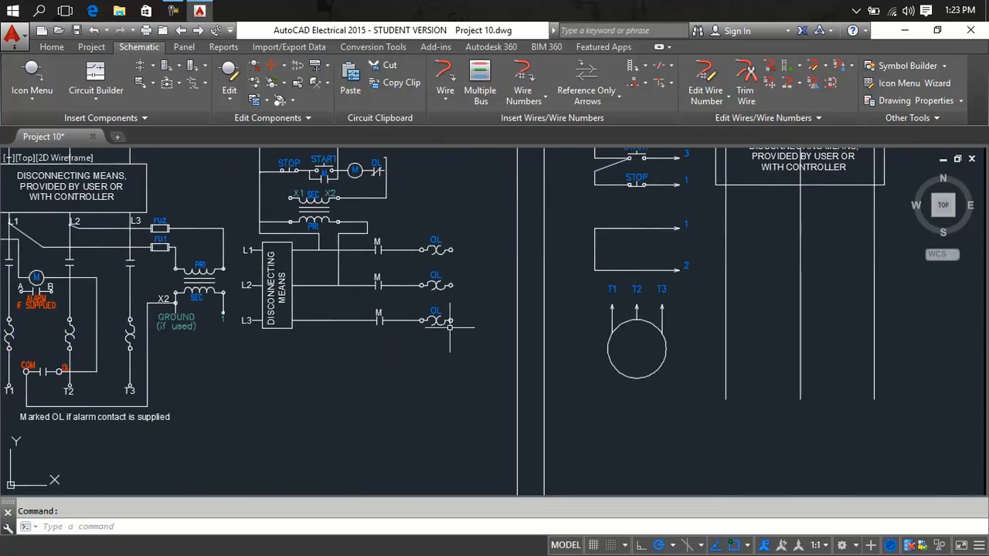
pyautogui.scroll(-2, 545, 308)
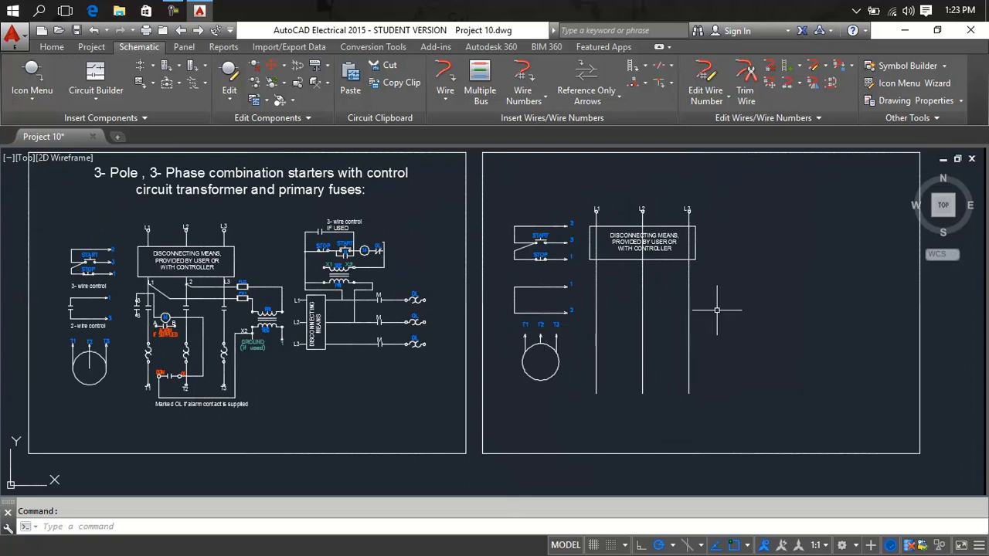
# - Trim the middle vertical line inside the DISCONNECTING MEANS box and erase its leftover segment behind the text
pyautogui.scroll(6, 658, 262)
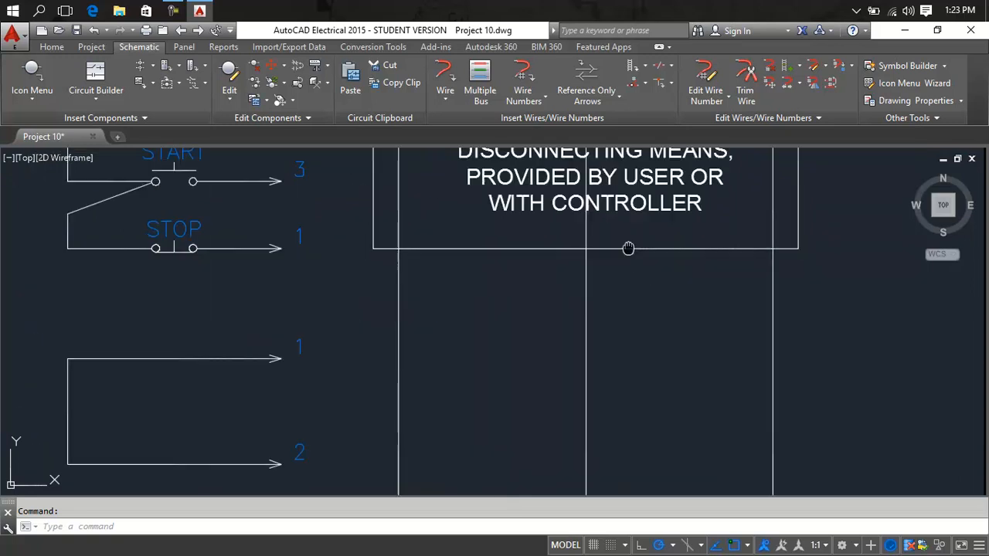
pyautogui.moveTo(628, 248); pyautogui.dragTo(607, 338, button='middle')
pyautogui.press('Return')
pyautogui.press('Return')
pyautogui.click(592, 312)
pyautogui.click(541, 321)
pyautogui.click(576, 223)
pyautogui.click(550, 219)
pyautogui.press('Escape')
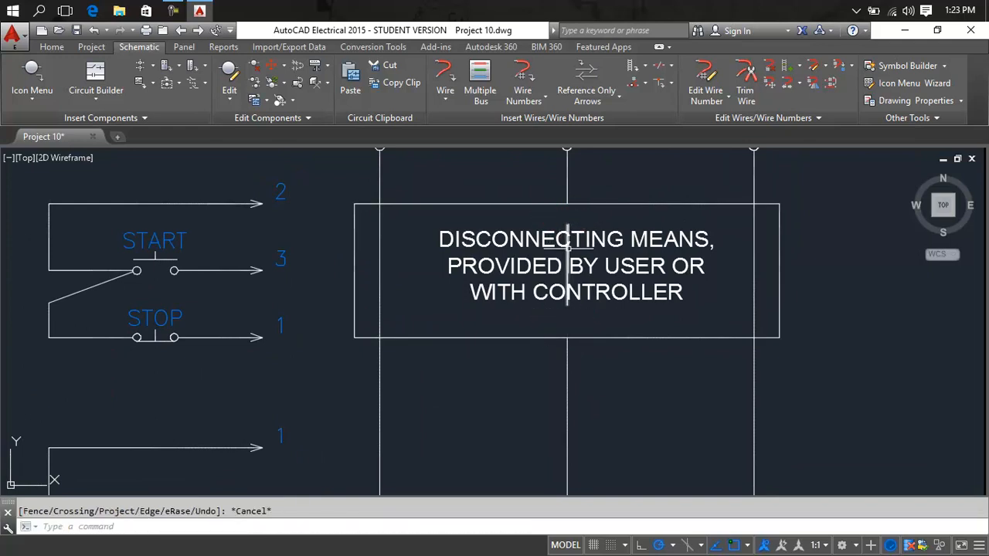
pyautogui.click(567, 245)
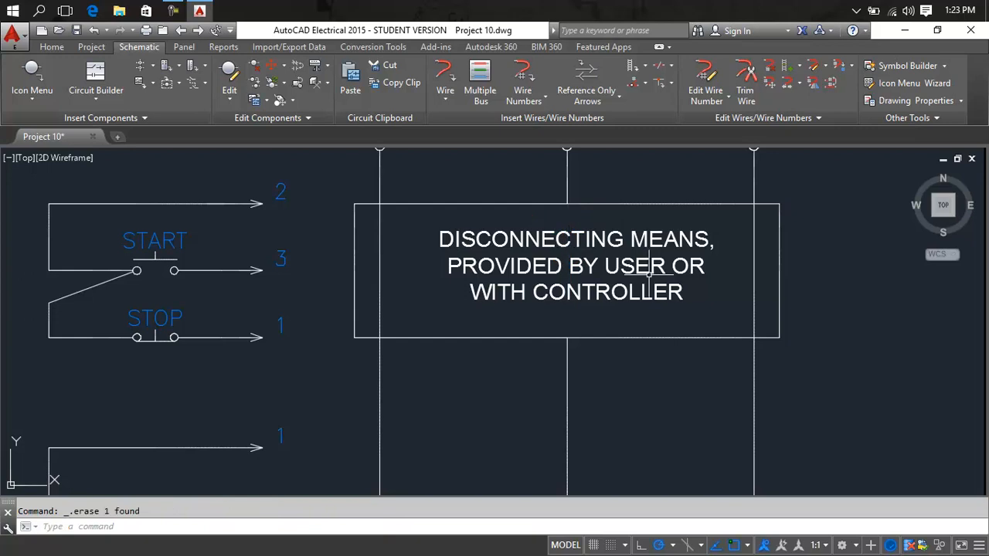
# - Trim the left and right vertical lines where they pass through the DISCONNECTING MEANS box
pyautogui.press('Return')
pyautogui.press('Return')
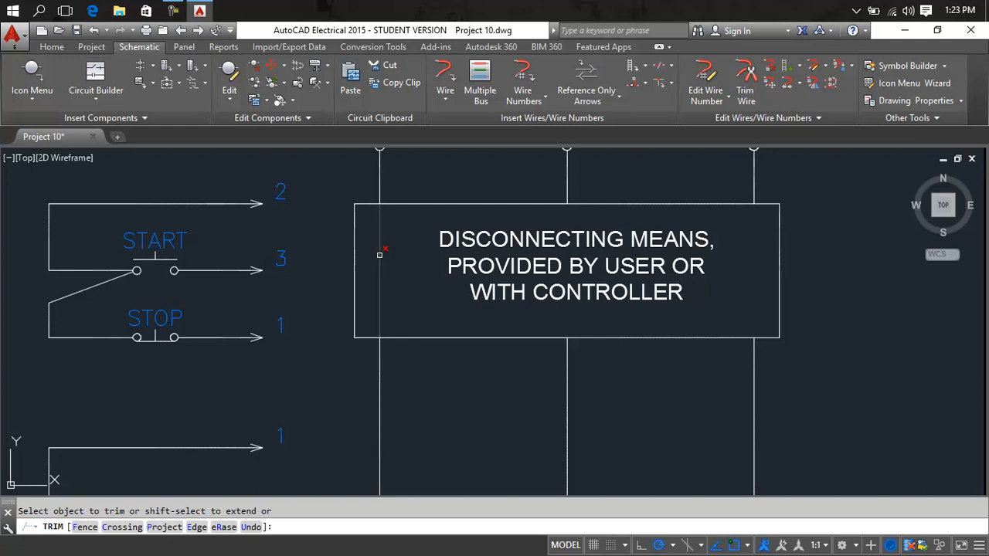
pyautogui.scroll(-5, 378, 256)
pyautogui.press('Escape')
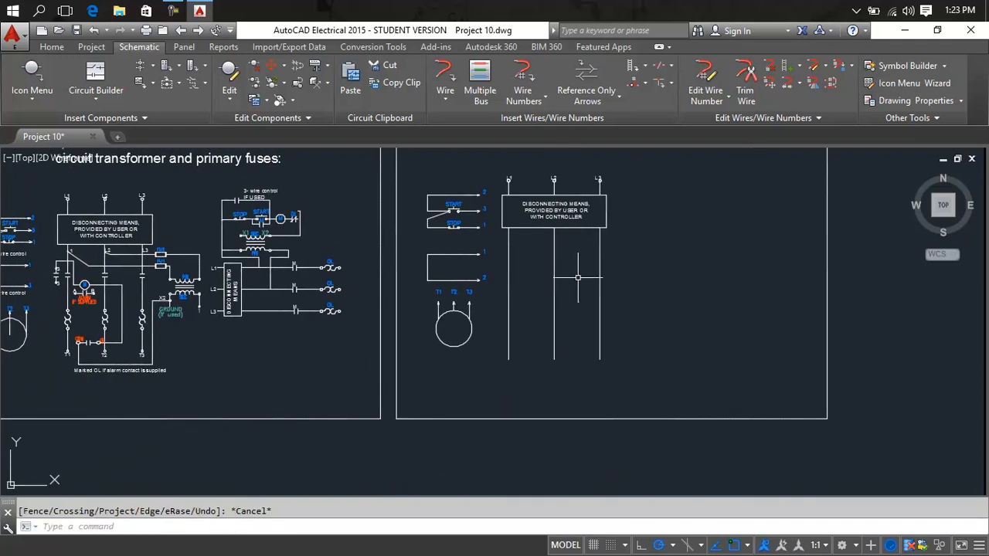